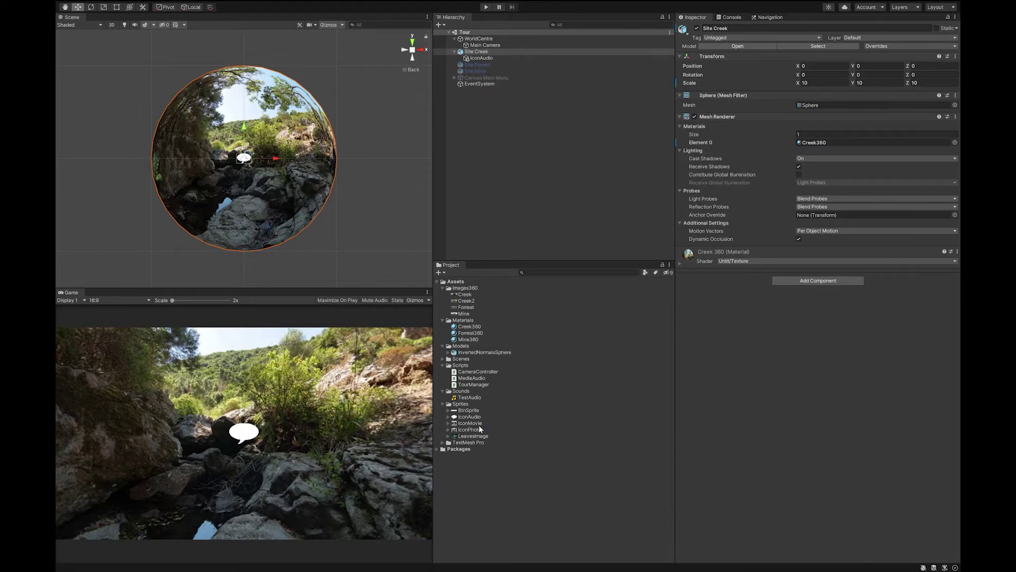
Step: Drop the IconPhoto sprite into the Tour scene and set its Scale X and Y to 0.7
left_click_drag(469, 431, 388, 127)
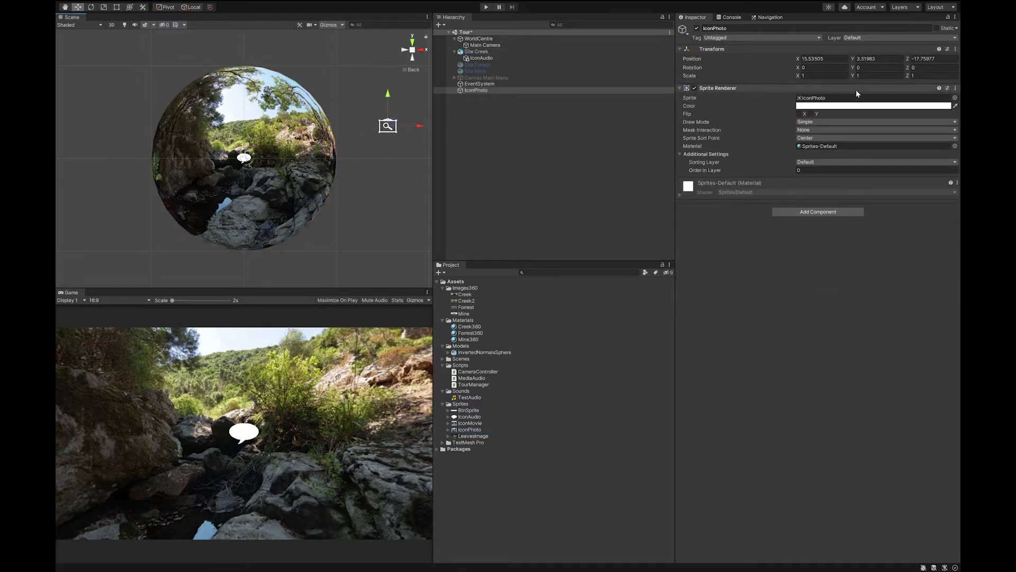
left_click(821, 76)
type("0")
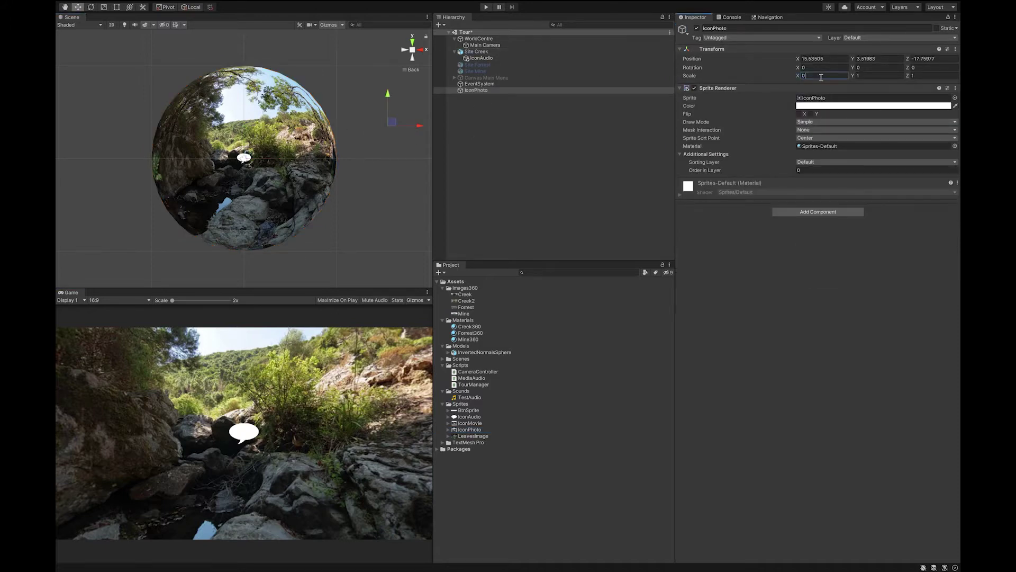
type(".7")
key("Tab")
type("00.7")
Step: From a top view, slide IconPhoto toward the sphere's centre and set its Z position near 0.14
left_click_drag(414, 130, 274, 129)
left_click(413, 42)
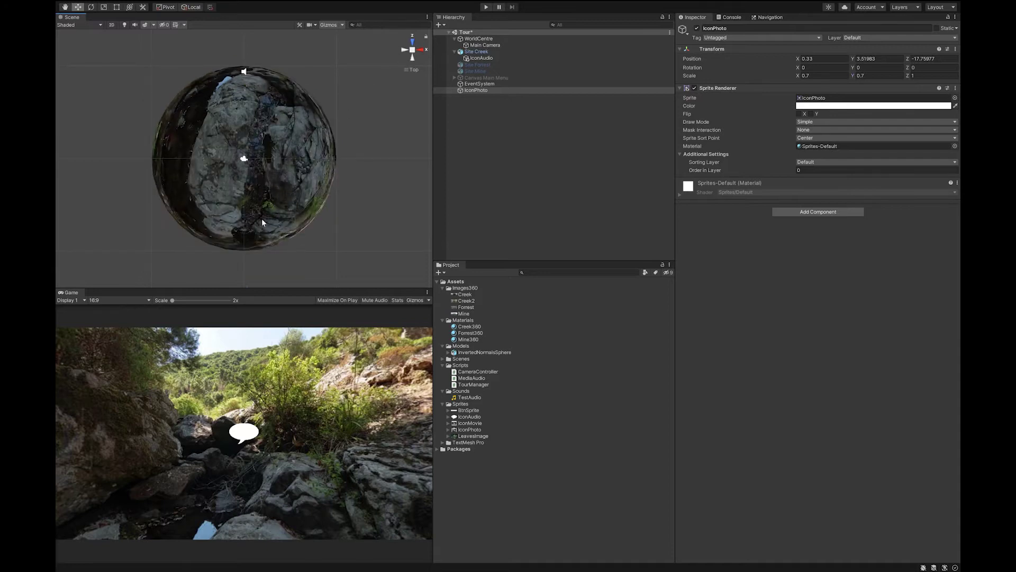
middle_click_drag(305, 216, 322, 167)
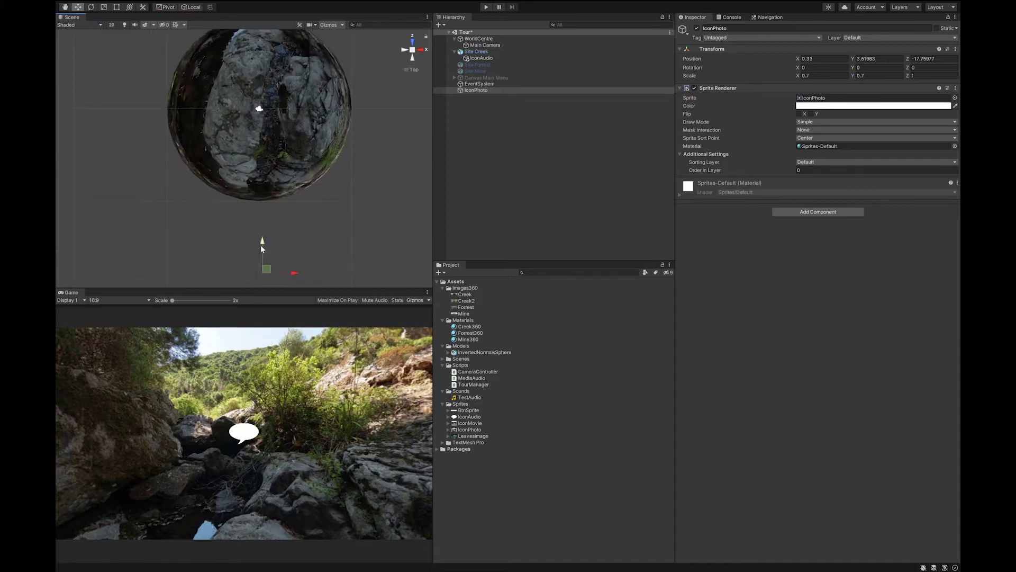
left_click_drag(262, 247, 266, 79)
middle_click_drag(265, 79, 209, 140)
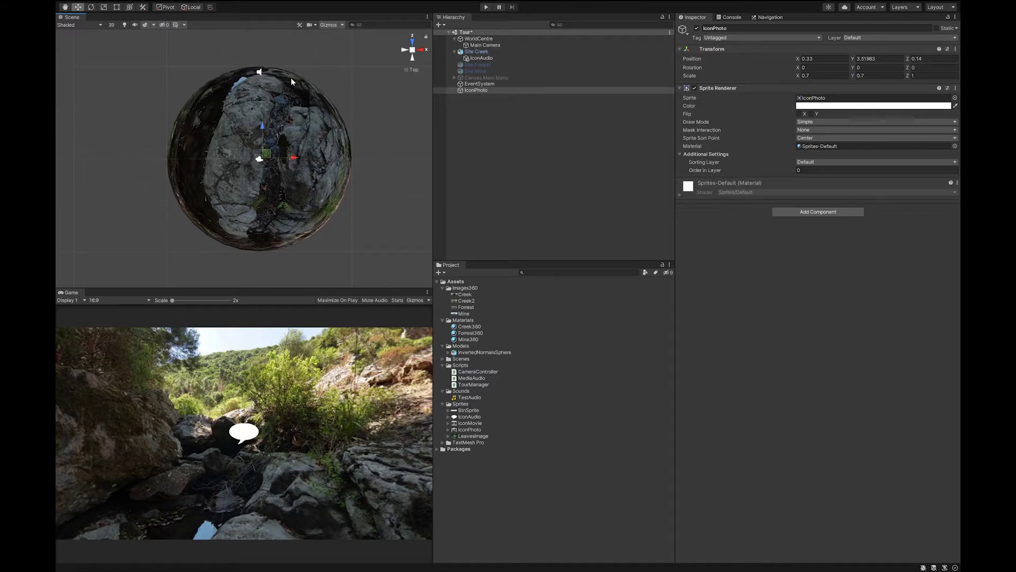
Step: Rotate IconPhoto 90° on Y so it faces inward
left_click(91, 7)
left_click_drag(295, 145, 296, 166)
left_click_drag(278, 214, 307, 196)
Step: Push IconPhoto out to the sphere's inner wall at X -9.4 and orbit to check placement
key("w")
left_click_drag(298, 165, 206, 168)
left_click_drag(356, 183, 294, 226, "alt")
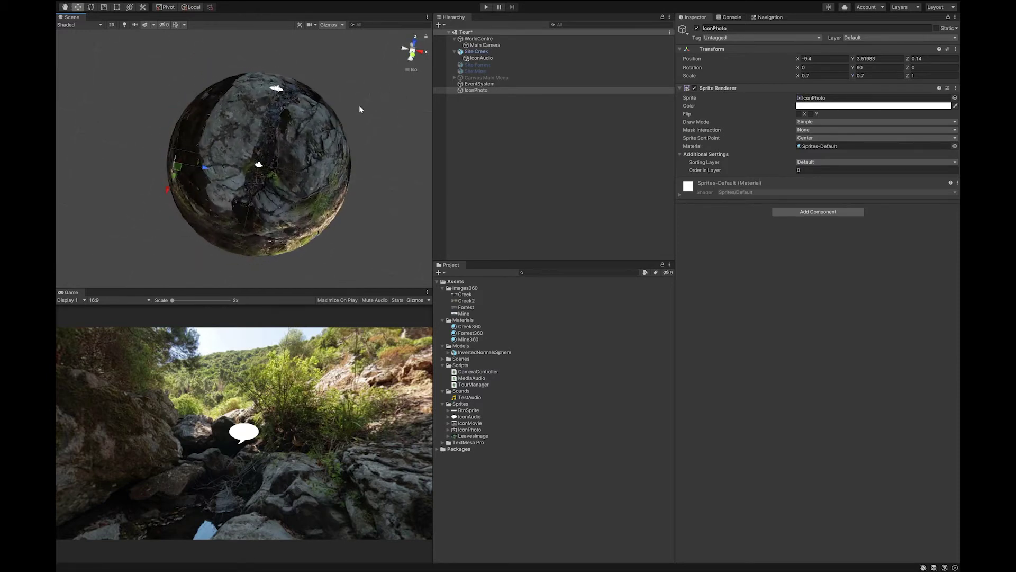
key("f")
scroll(326, 247, "down", 6)
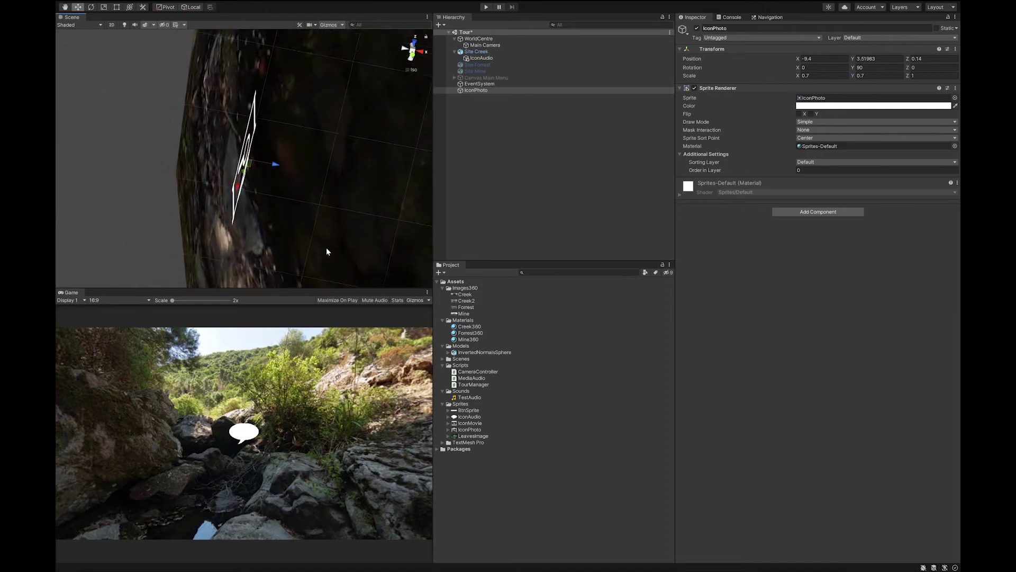
scroll(332, 255, "down", 1)
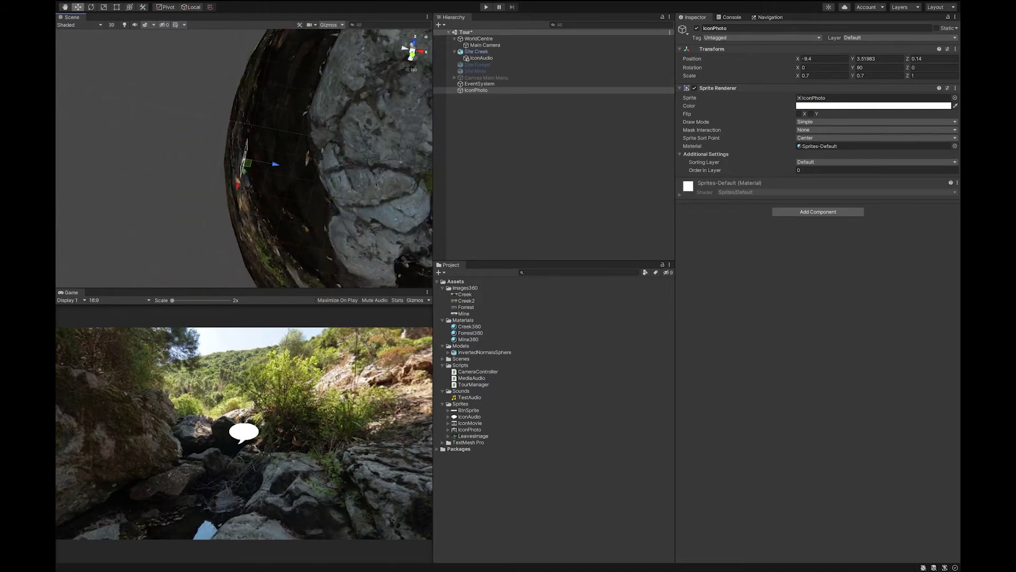
Step: Play-test the tour by entering Creek and looking around the panorama, then stop
left_click(487, 6)
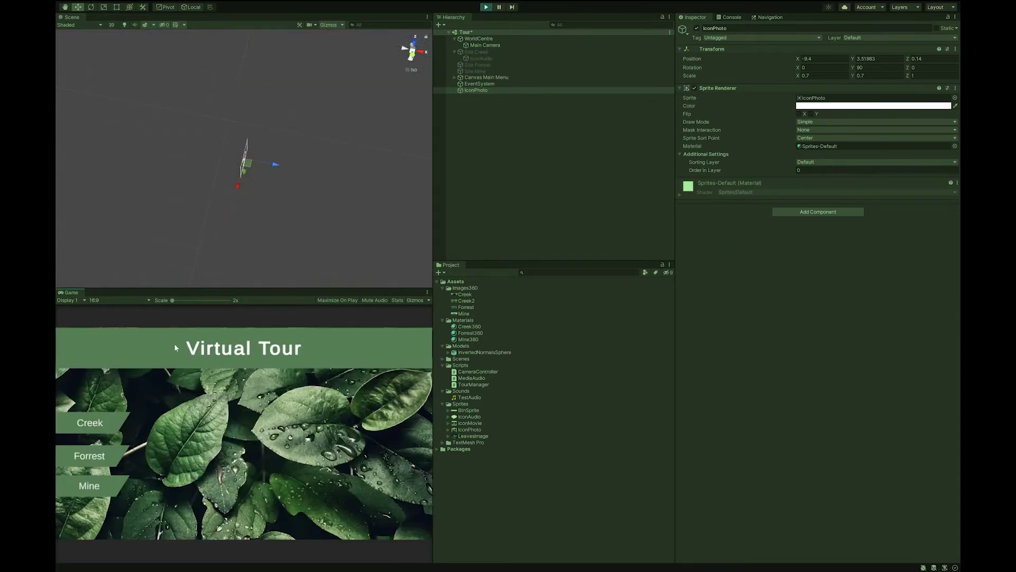
left_click(97, 411)
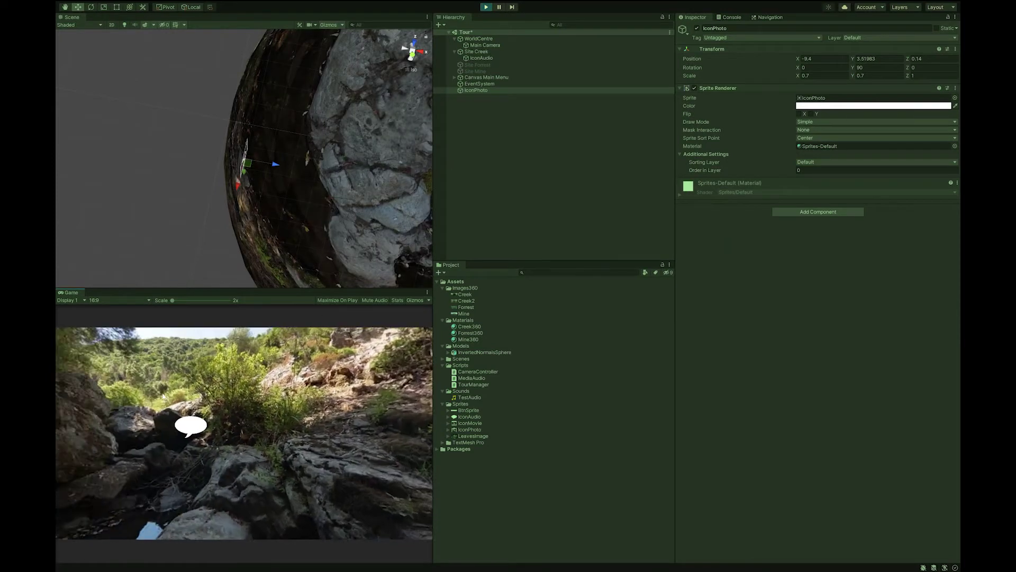
left_click_drag(56, 447, 191, 392)
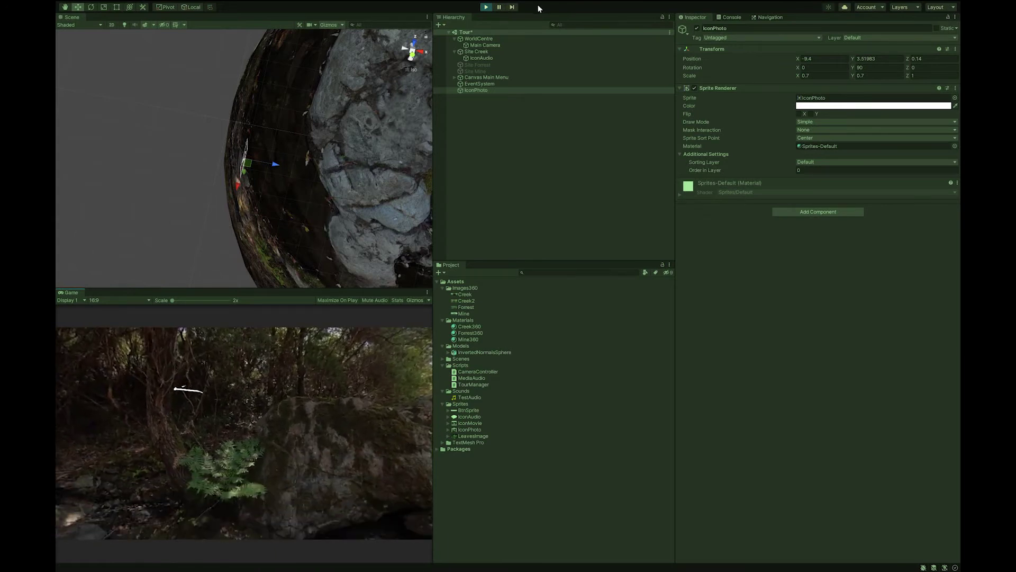
left_click(486, 7)
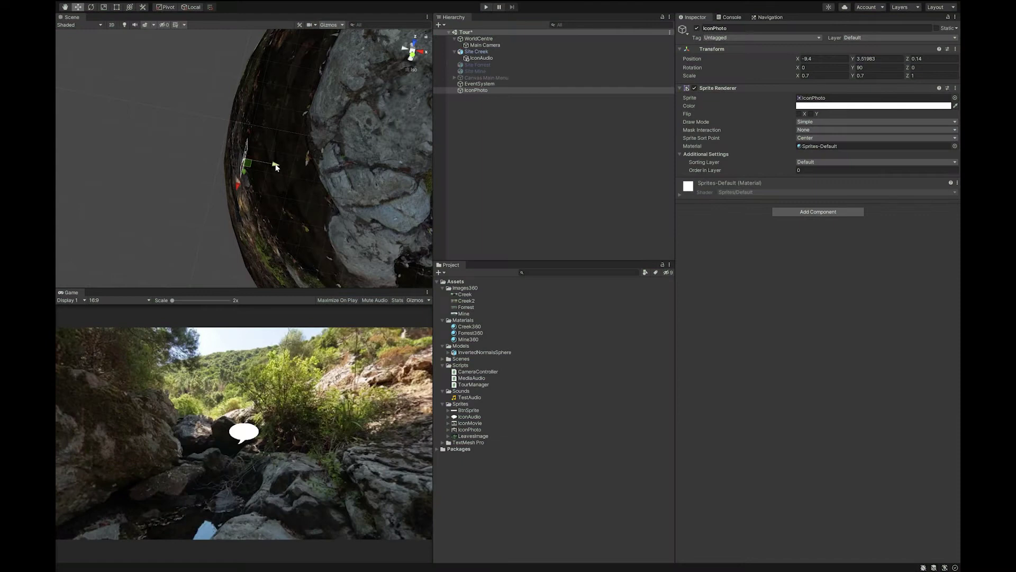
Step: Nudge IconPhoto inward to X -8.58 and retest the Creek site in Play mode
left_click_drag(276, 167, 319, 142)
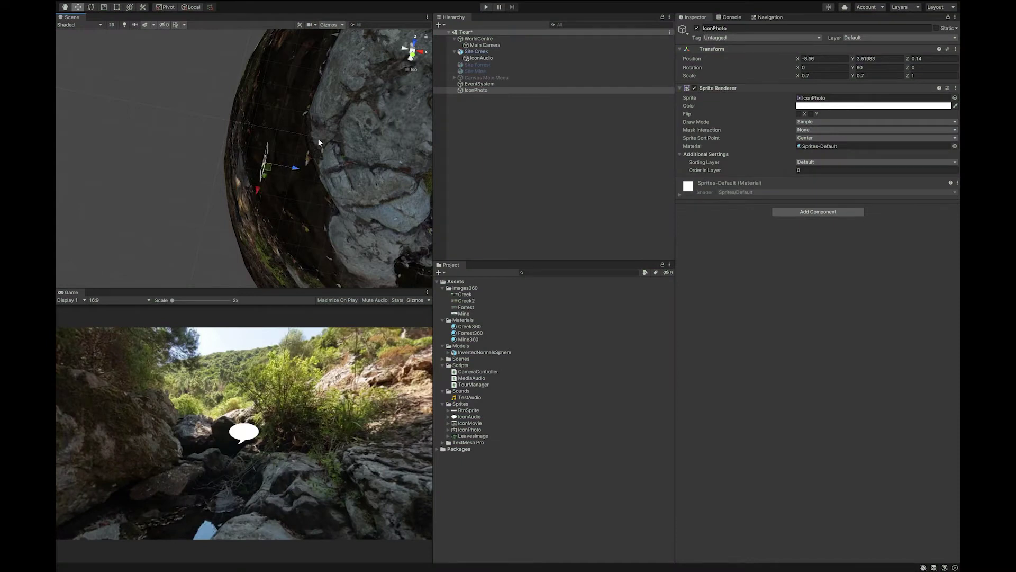
left_click(488, 7)
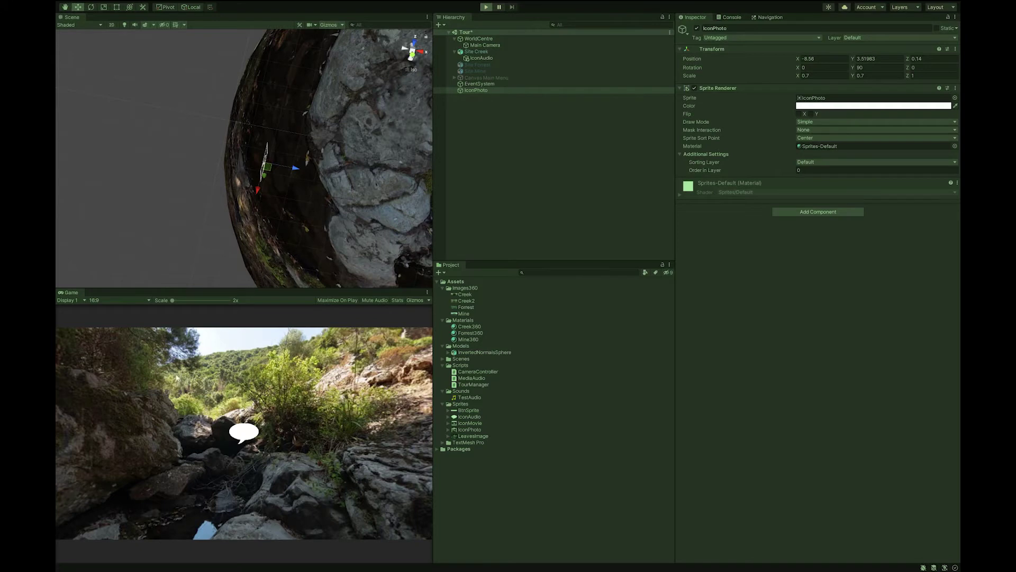
key("Escape")
left_click(109, 426)
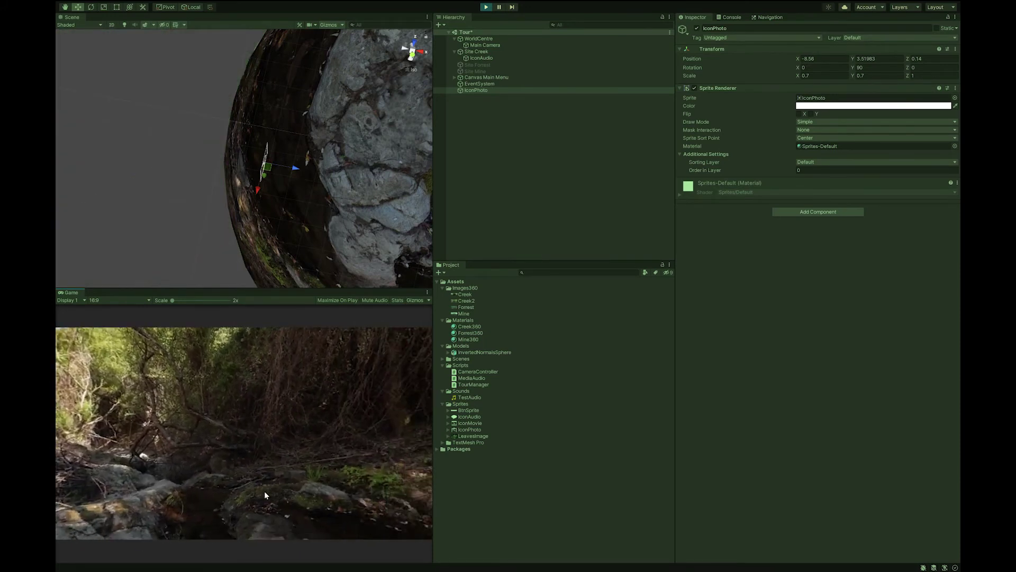
left_click(486, 7)
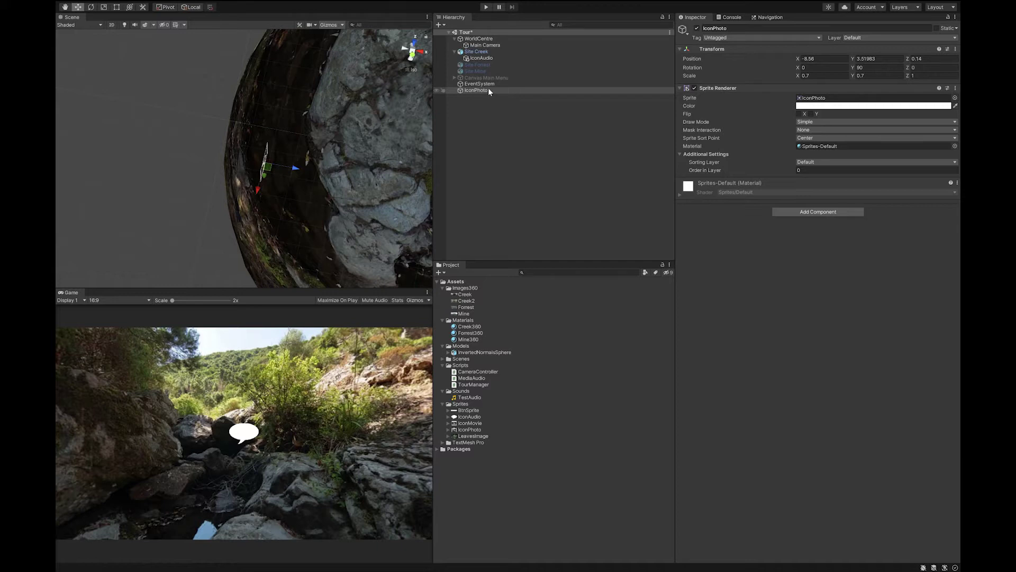
Step: Nest IconPhoto under Site Creek, create an Image tag, and assign it to IconPhoto
left_click(487, 90)
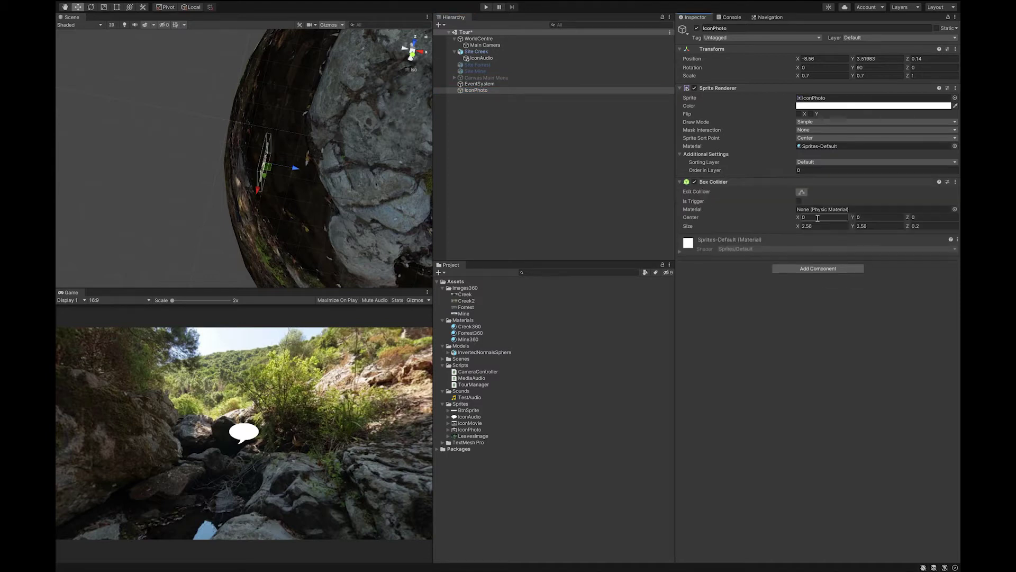
left_click_drag(484, 90, 487, 60)
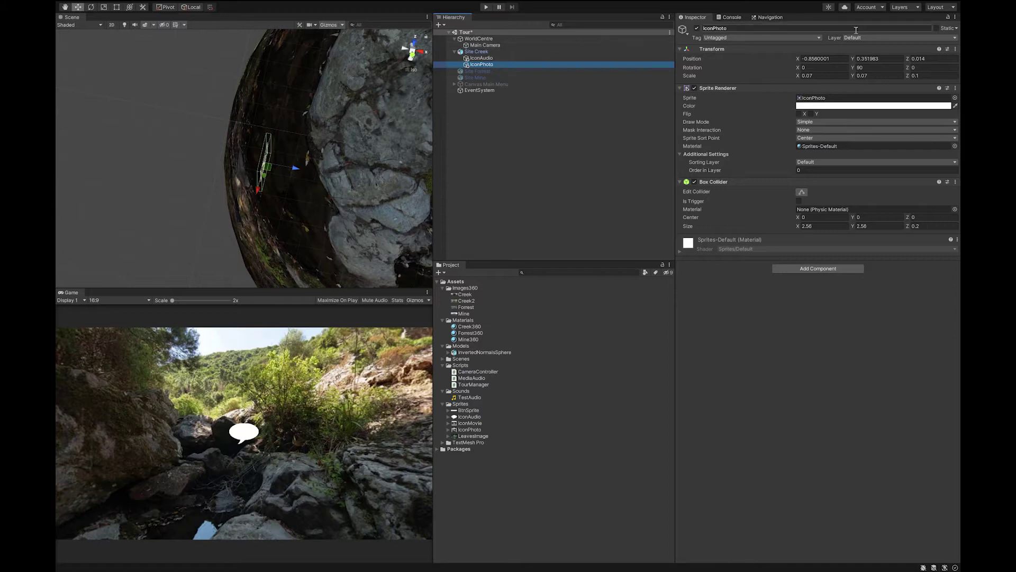
left_click(728, 106)
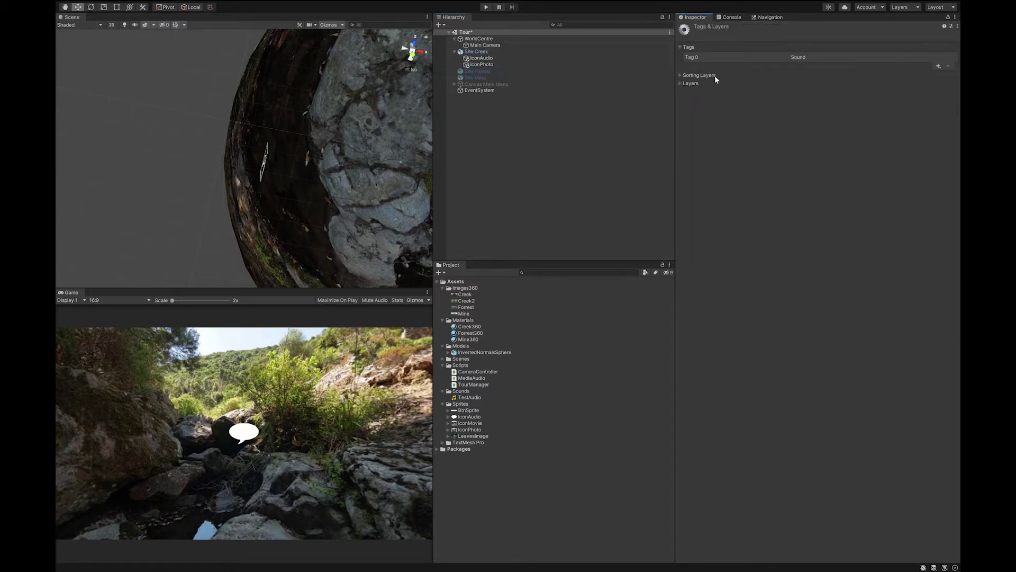
left_click(938, 72)
left_click(527, 65)
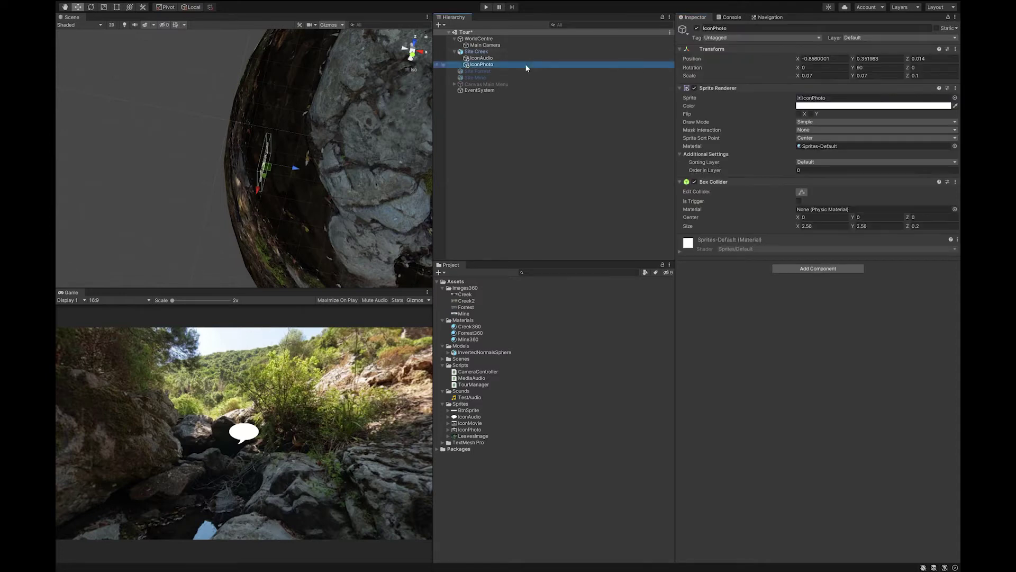
left_click(728, 101)
Step: Create a MediaImage C# script in the Scripts folder and attach it to IconPhoto
left_click(458, 365)
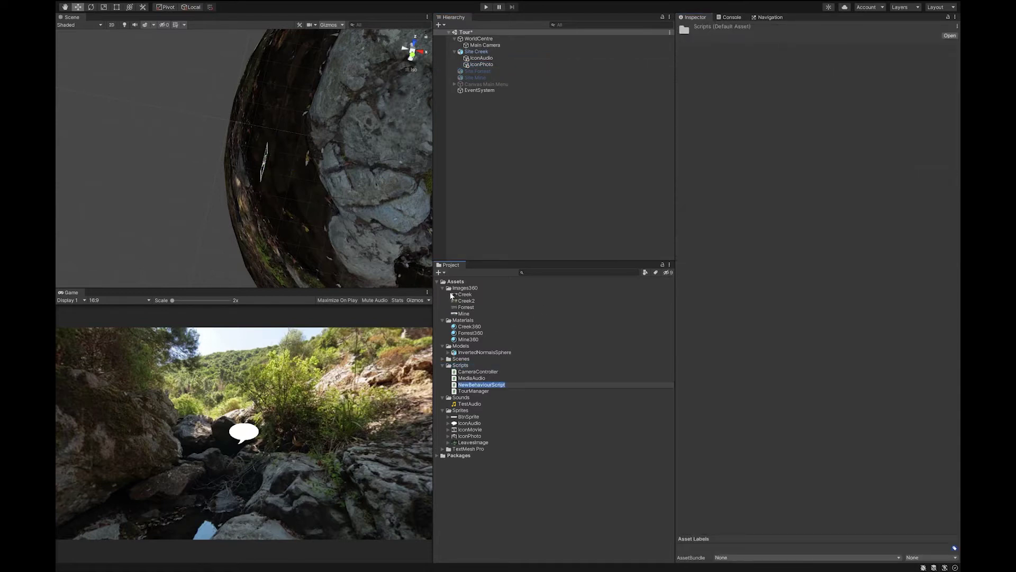
type("Medi")
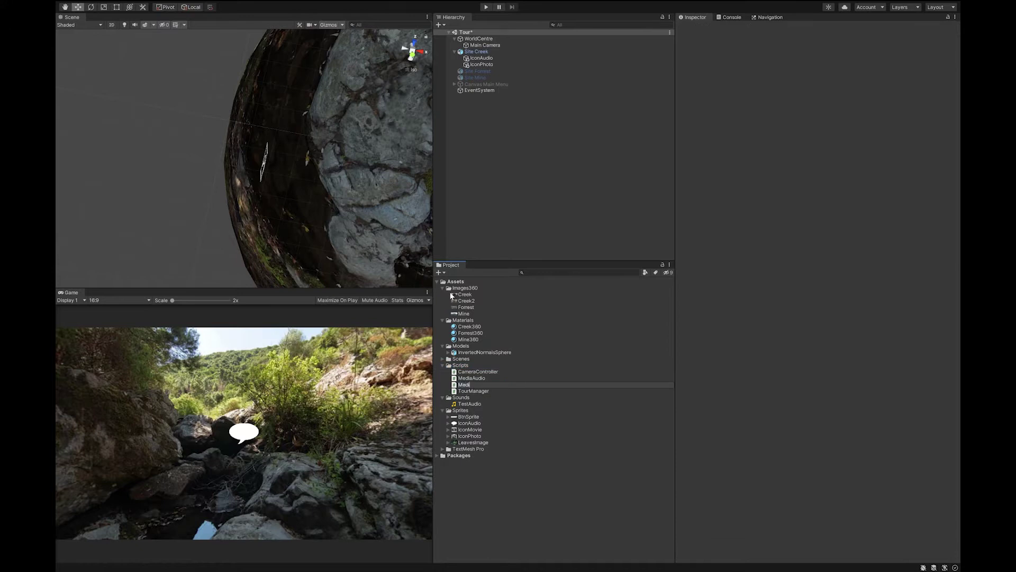
type("aImage")
key("Return")
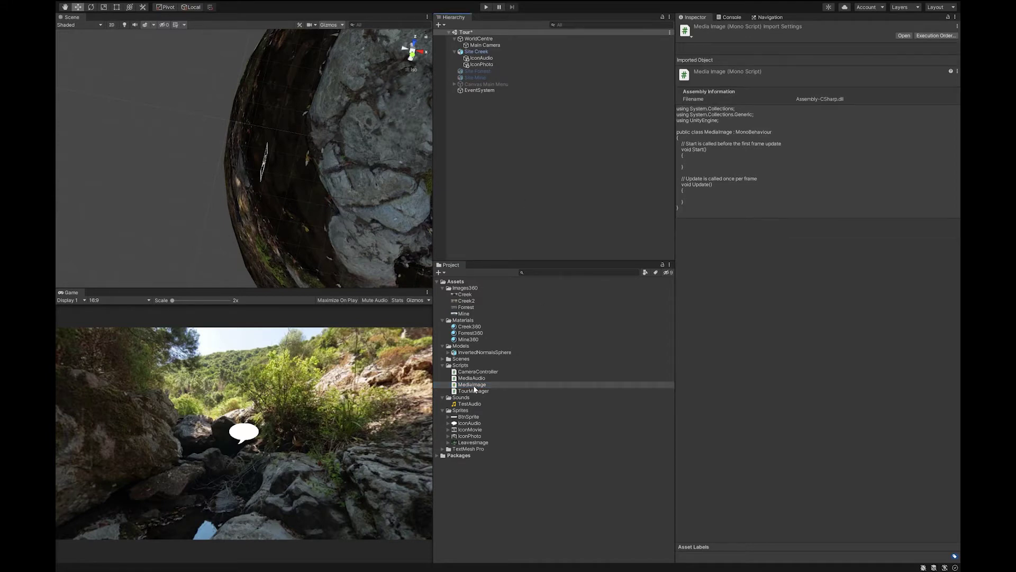
left_click(481, 64)
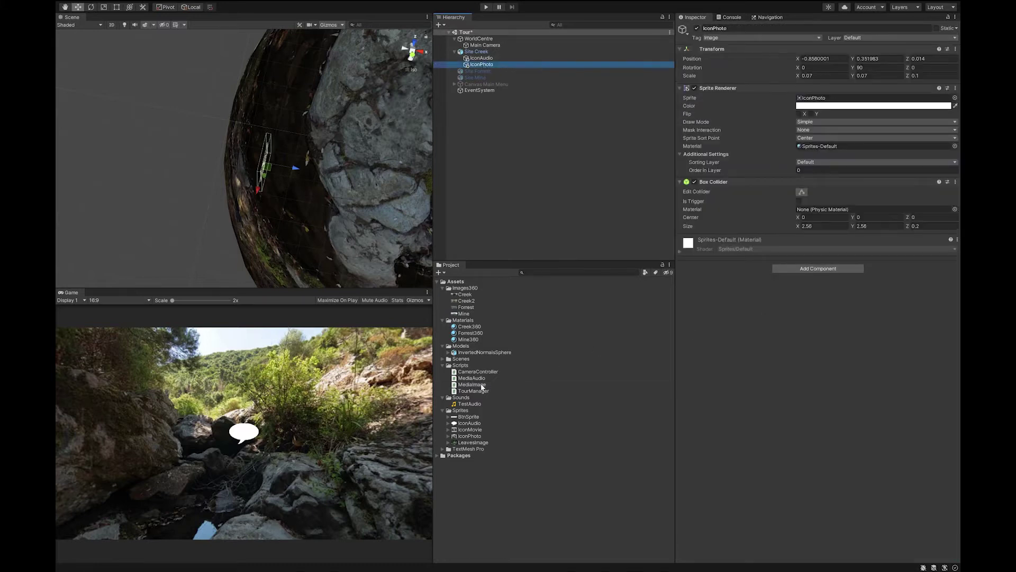
left_click_drag(472, 384, 864, 325)
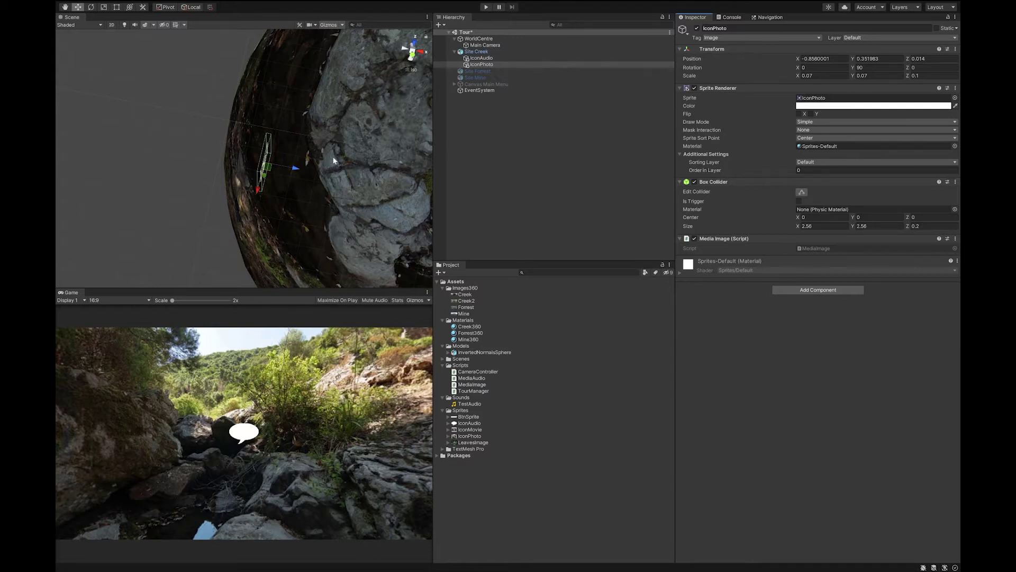
Step: Select the Site Creek sphere and view it from above and from the back
left_click(476, 51)
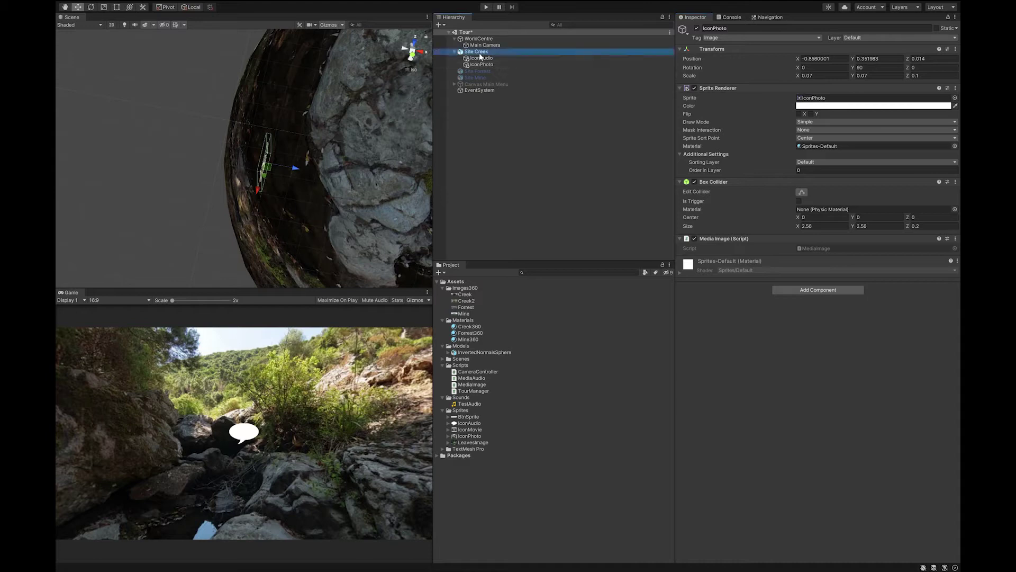
scroll(312, 191, "up", 2)
scroll(316, 202, "down", 5)
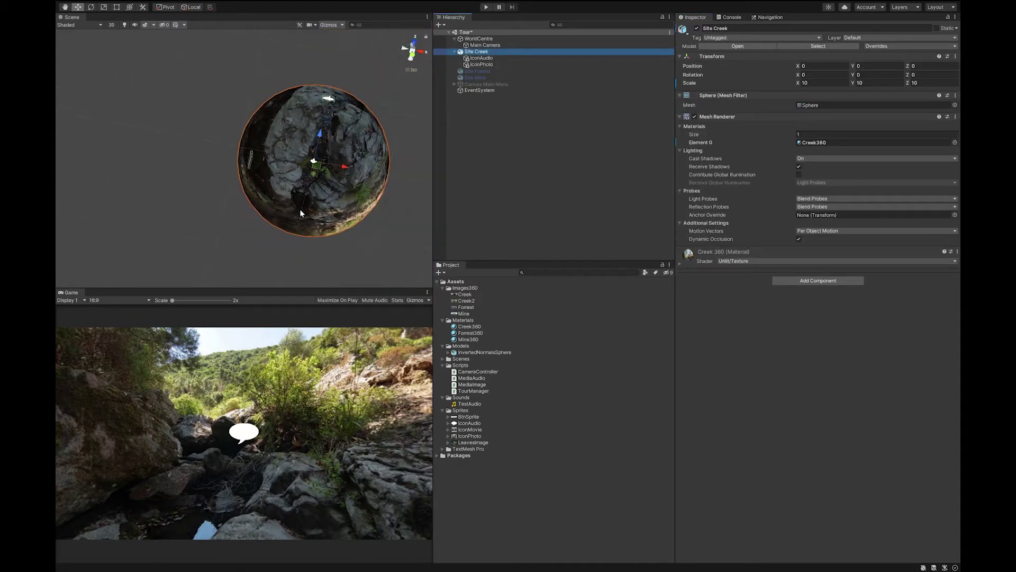
left_click(415, 58)
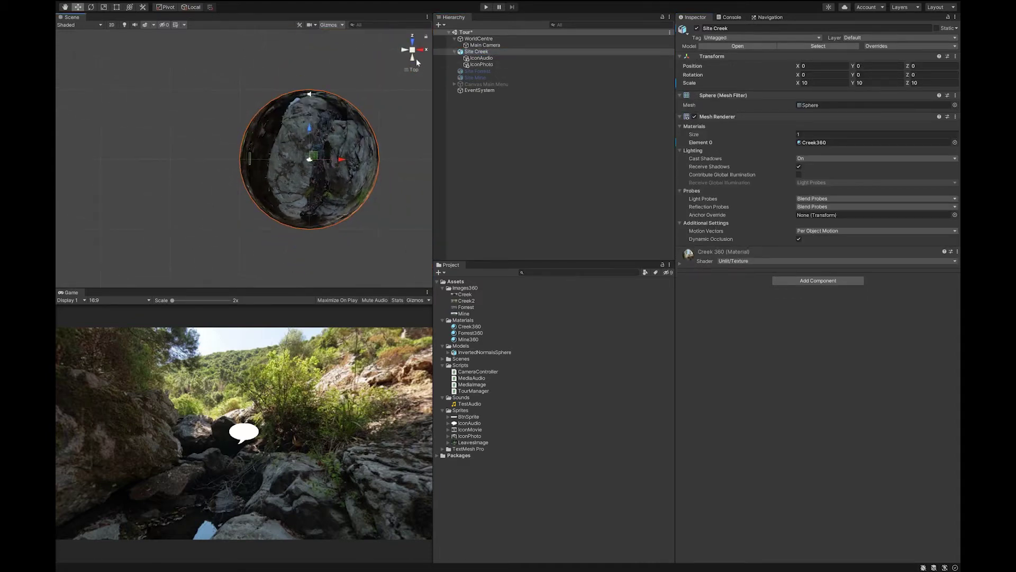
left_click(415, 62)
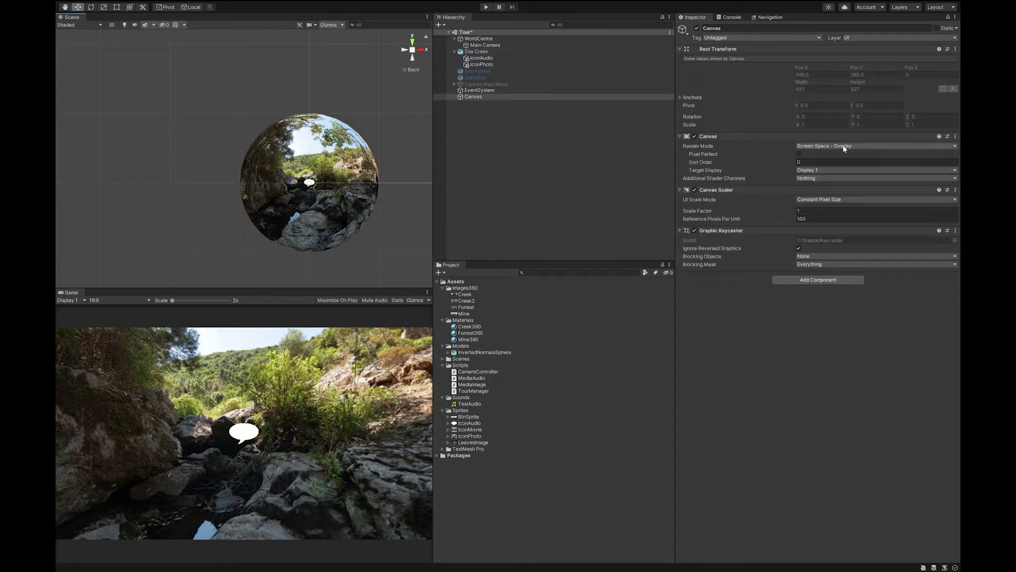
Step: Set the Canvas to Screen Space - Camera with Main Camera at plane distance 1
left_click(846, 145)
left_click(838, 162)
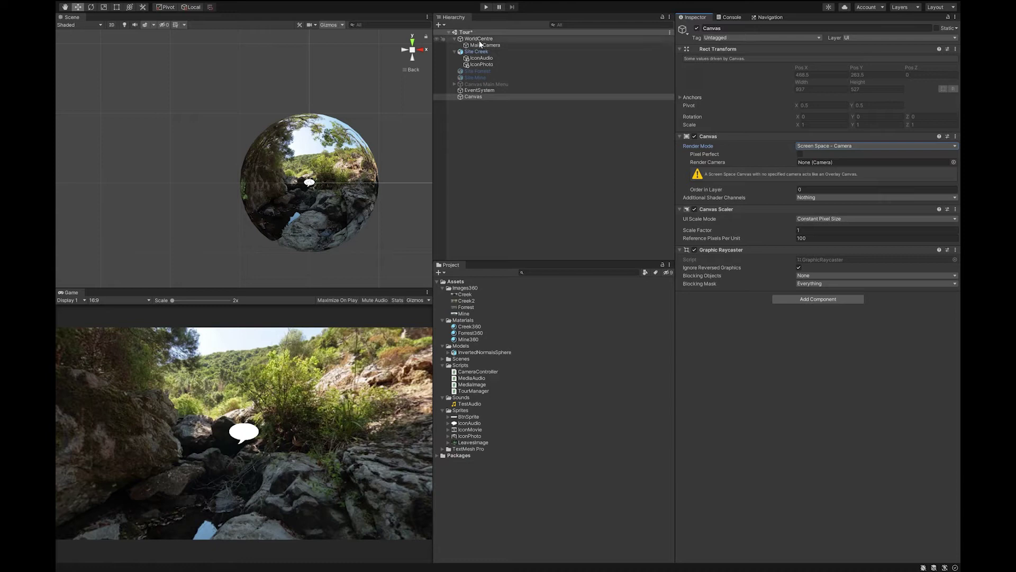
left_click_drag(478, 45, 822, 165)
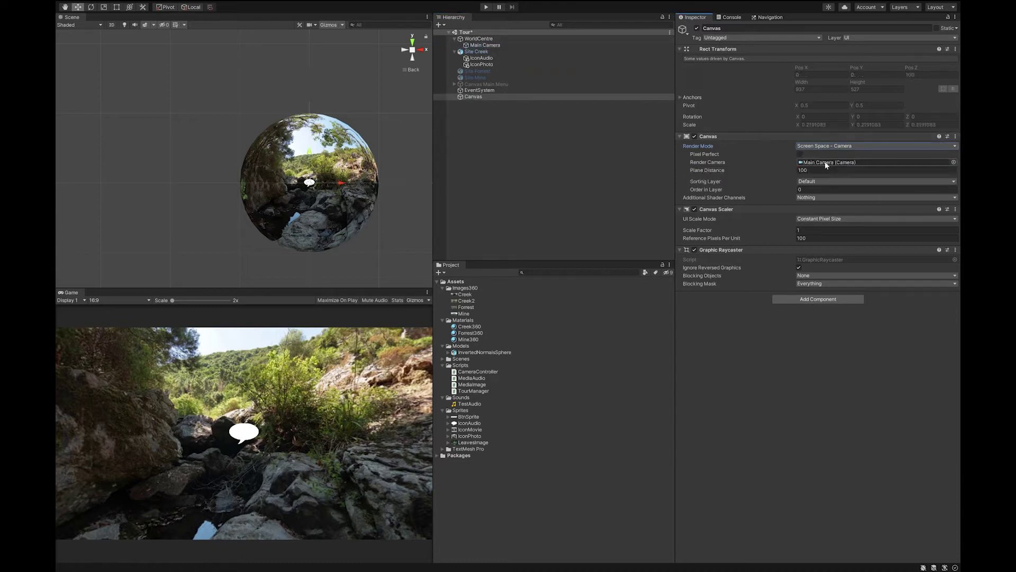
left_click(809, 171)
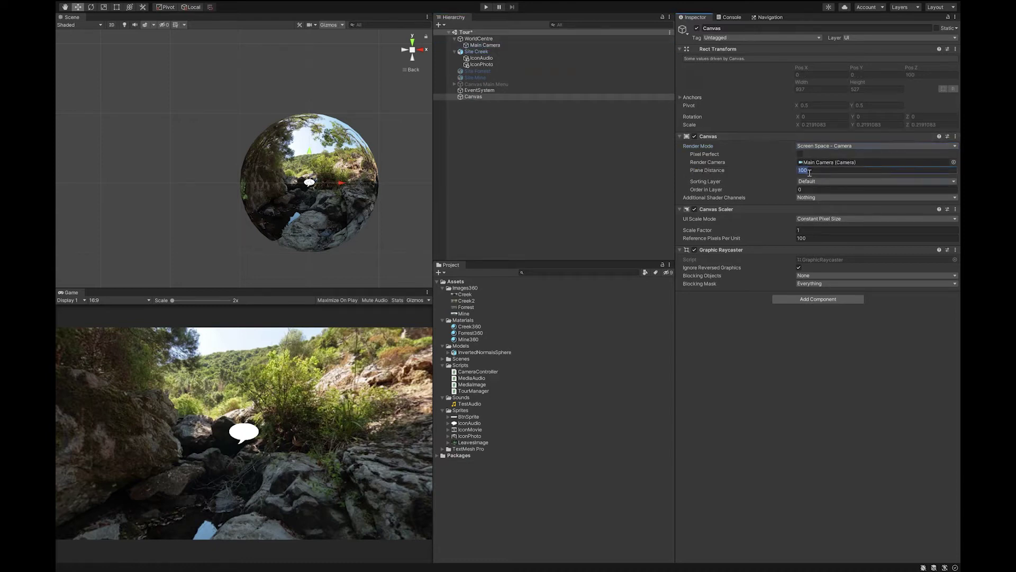
type("1")
key("f")
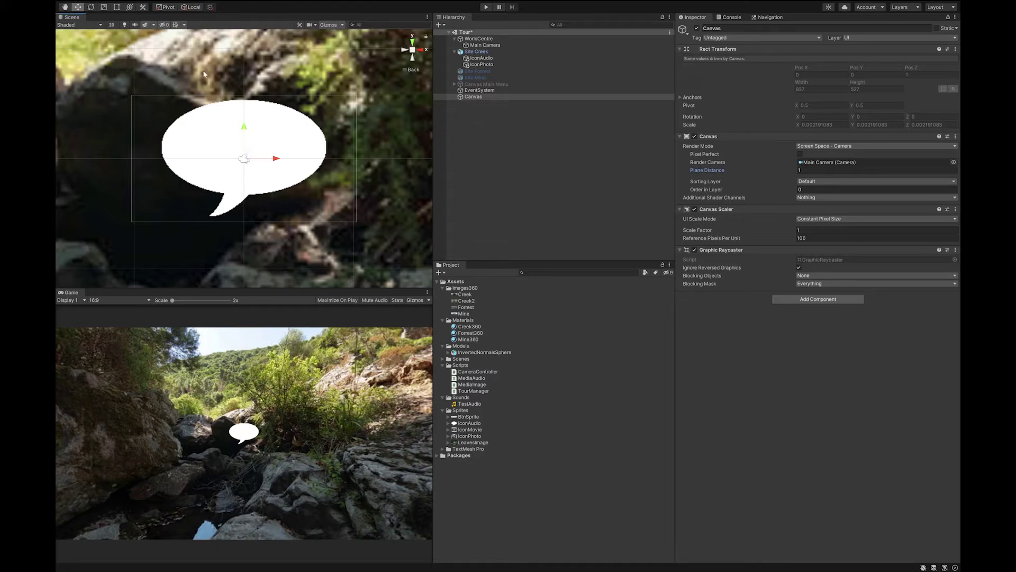
Step: Add a white UI Image to the Canvas and stretch it to nearly fill the view
left_click(232, 81)
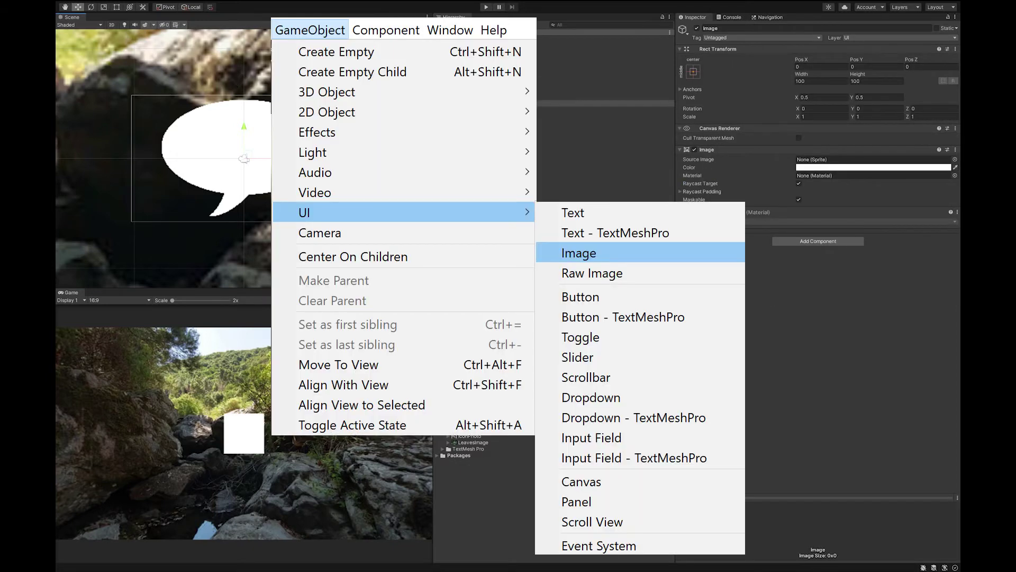
left_click(116, 7)
left_click_drag(257, 172, 352, 216)
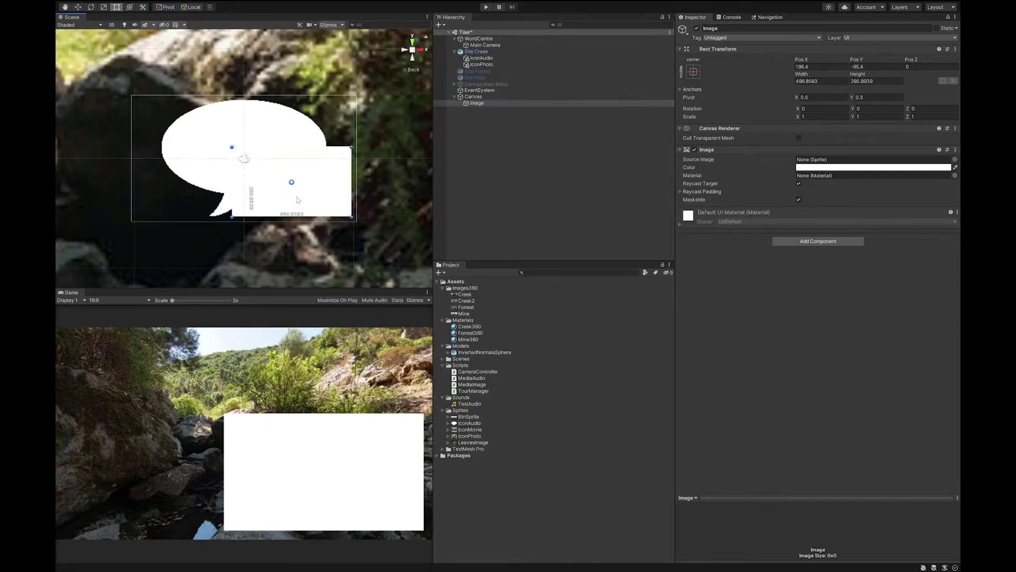
left_click_drag(232, 147, 136, 98)
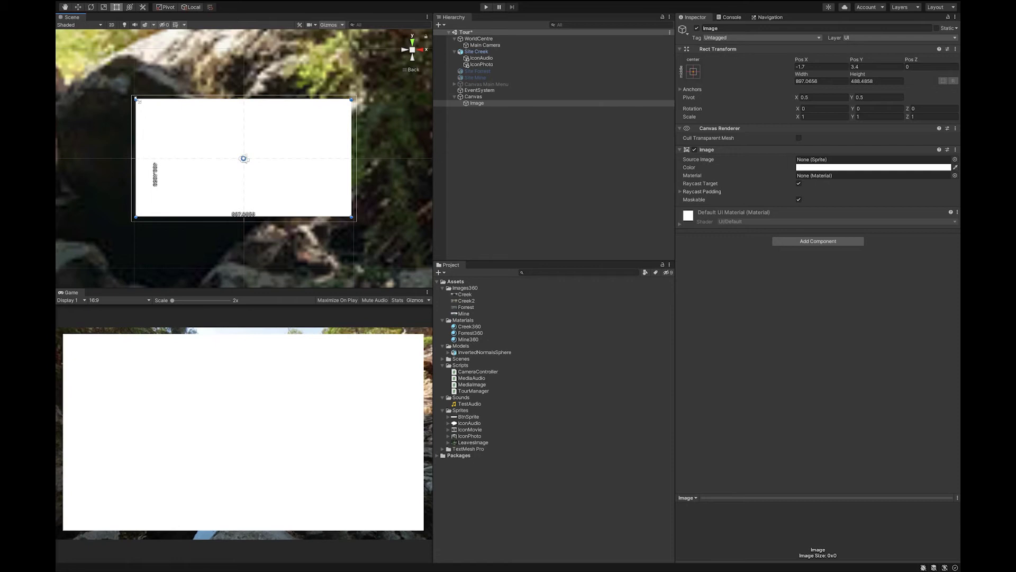
left_click_drag(137, 99, 139, 99)
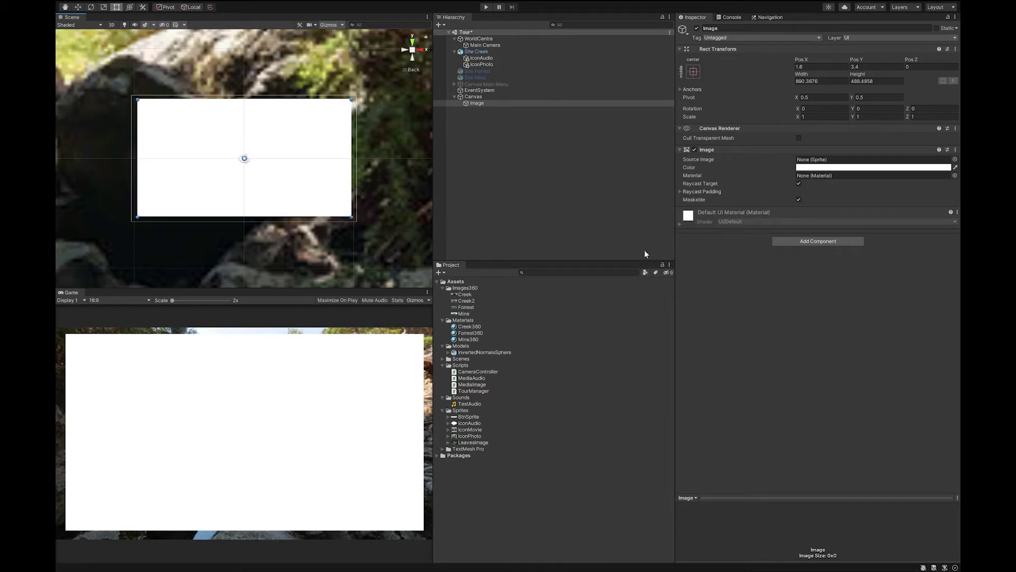
scroll(250, 160, "up", 10)
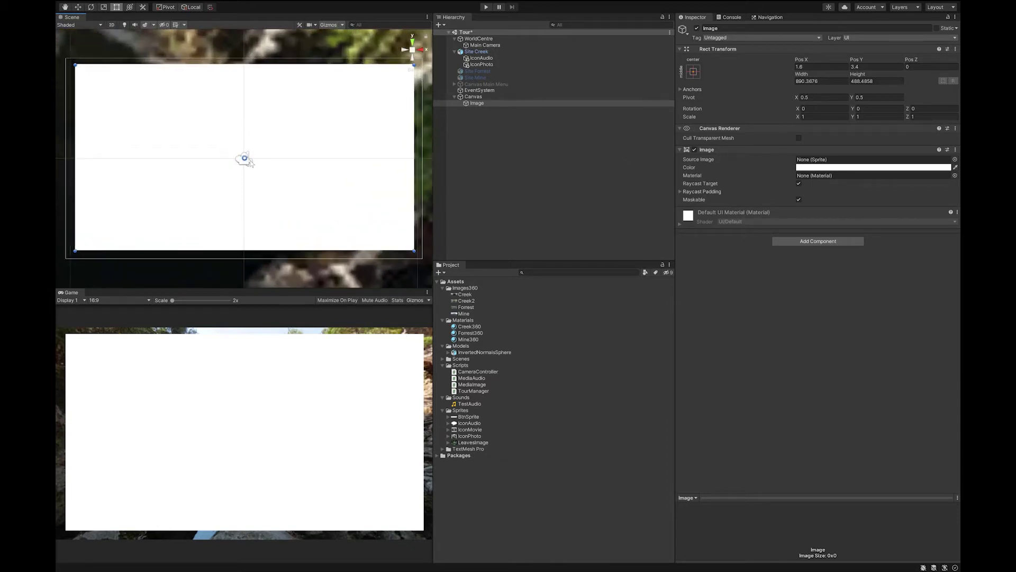
key("f")
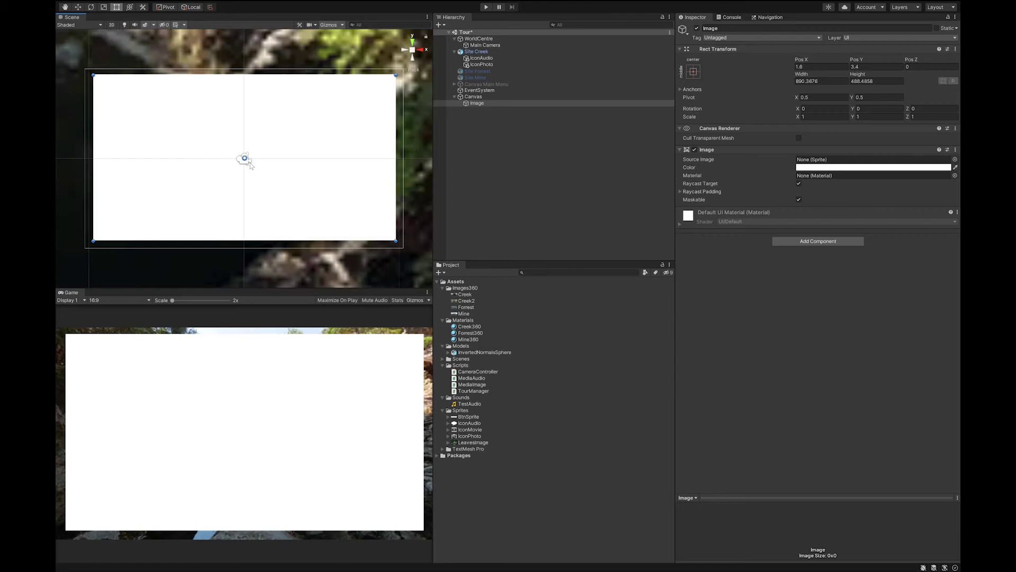
Step: Pin the white image's bottom-right and top-left anchors to its corners
left_click_drag(246, 160, 399, 246)
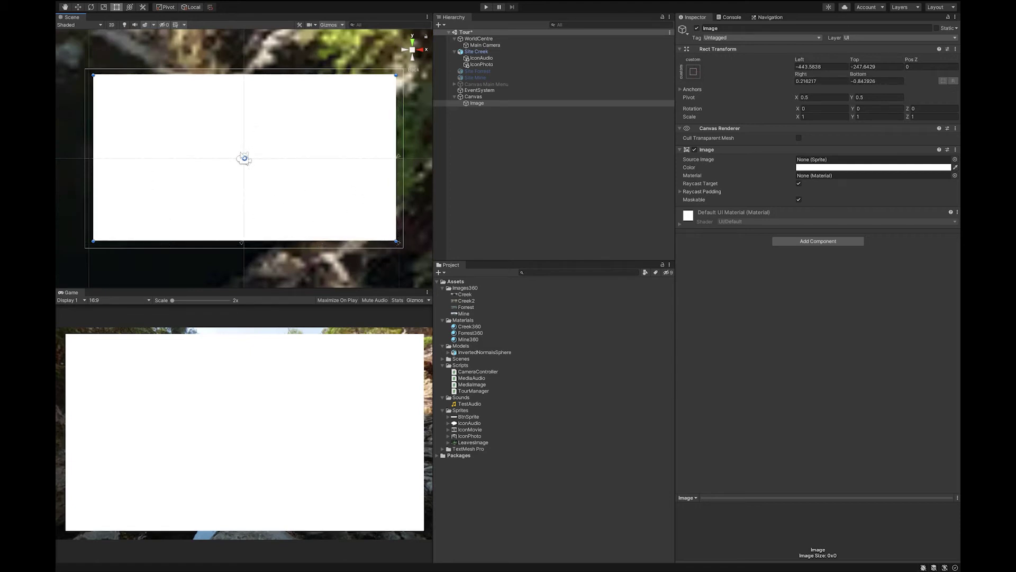
scroll(244, 159, "up", 2)
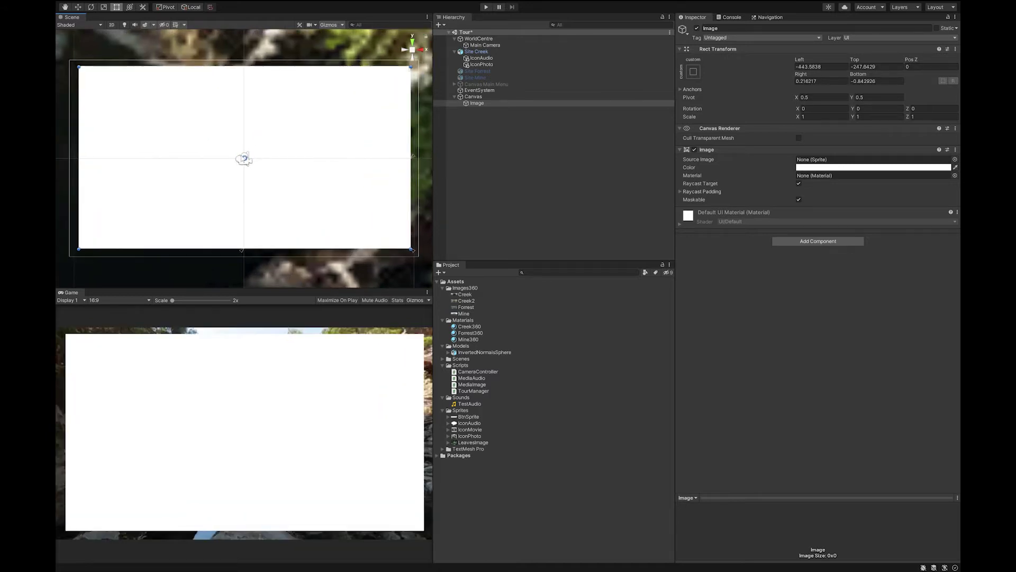
left_click_drag(244, 159, 247, 158)
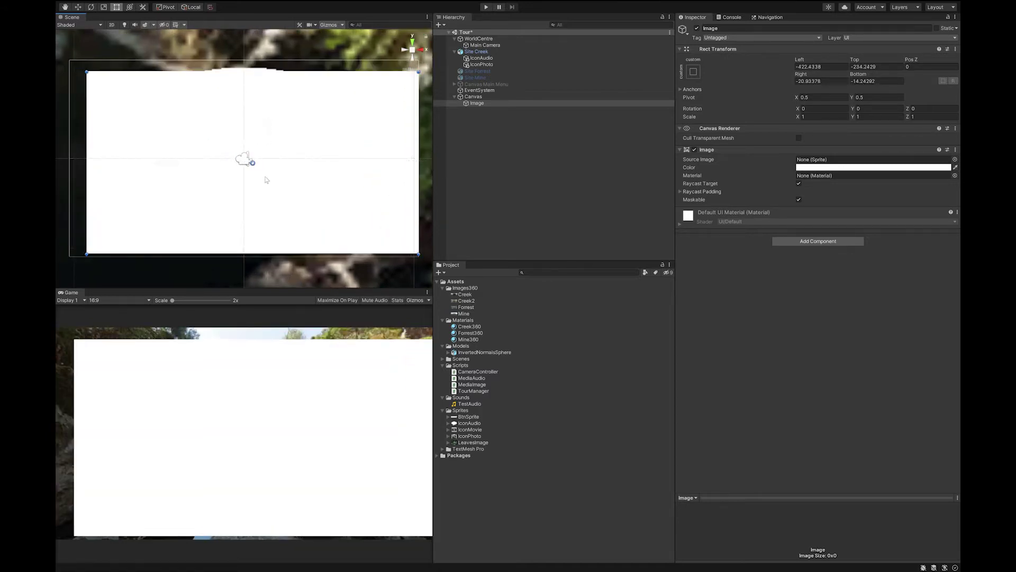
key("ctrl+z")
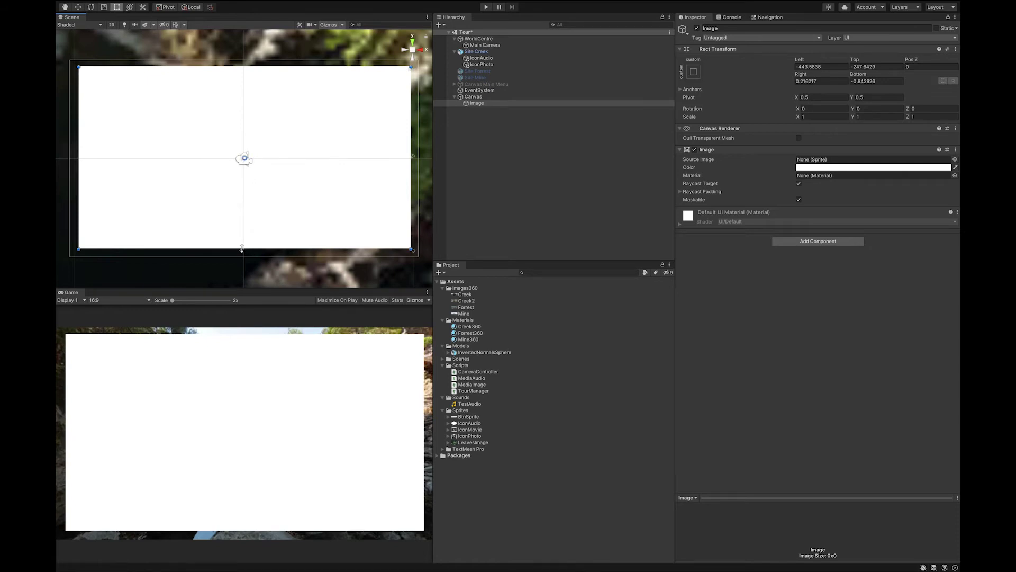
left_click_drag(243, 252, 218, 251)
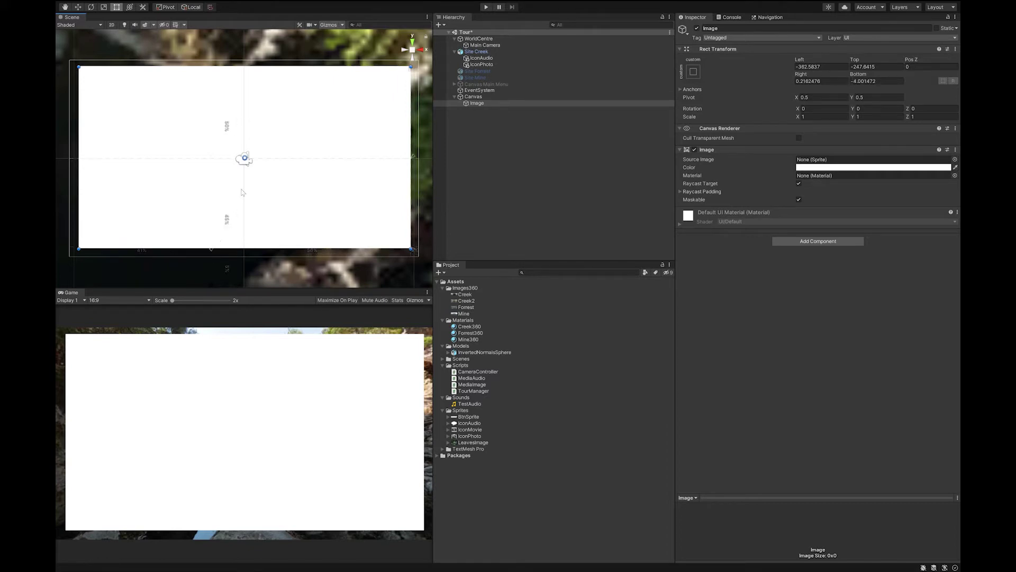
left_click_drag(212, 160, 77, 67)
Step: Duplicate the image as Image (1) and rename the original to Imagebackground
left_click(472, 96)
left_click(475, 102)
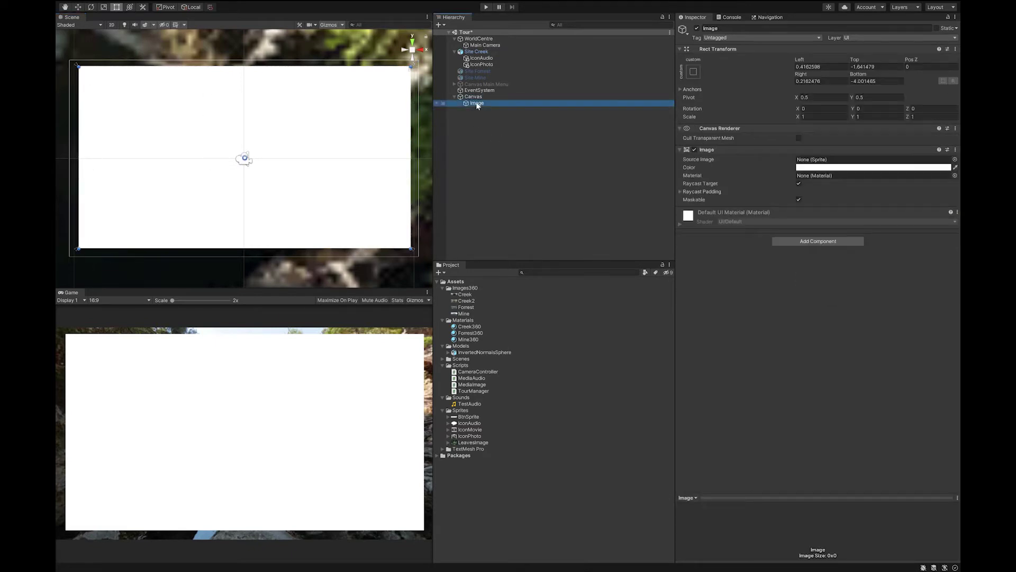
key("ctrl+d")
left_click(487, 103)
left_click(494, 102)
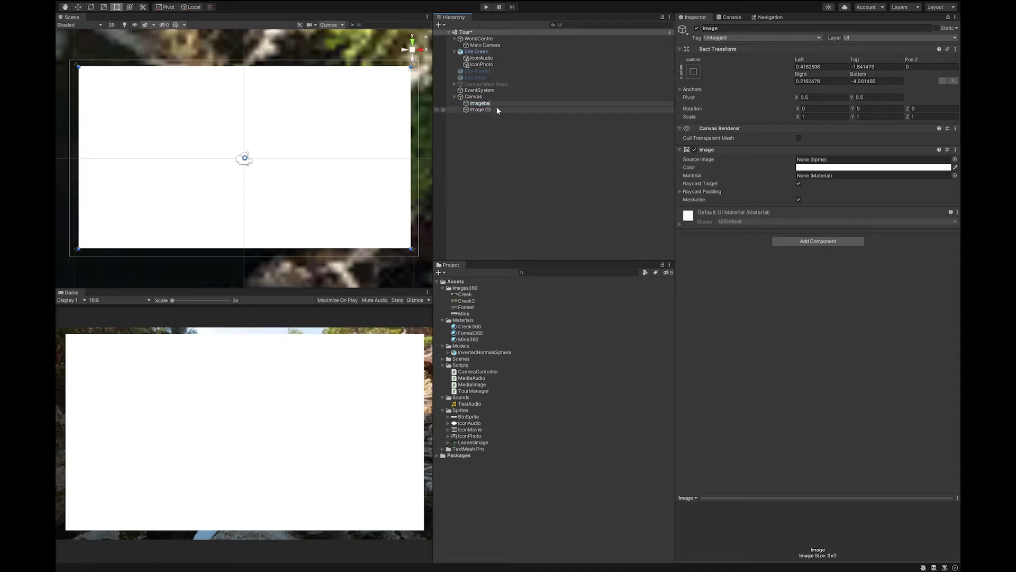
type("background")
key("Return")
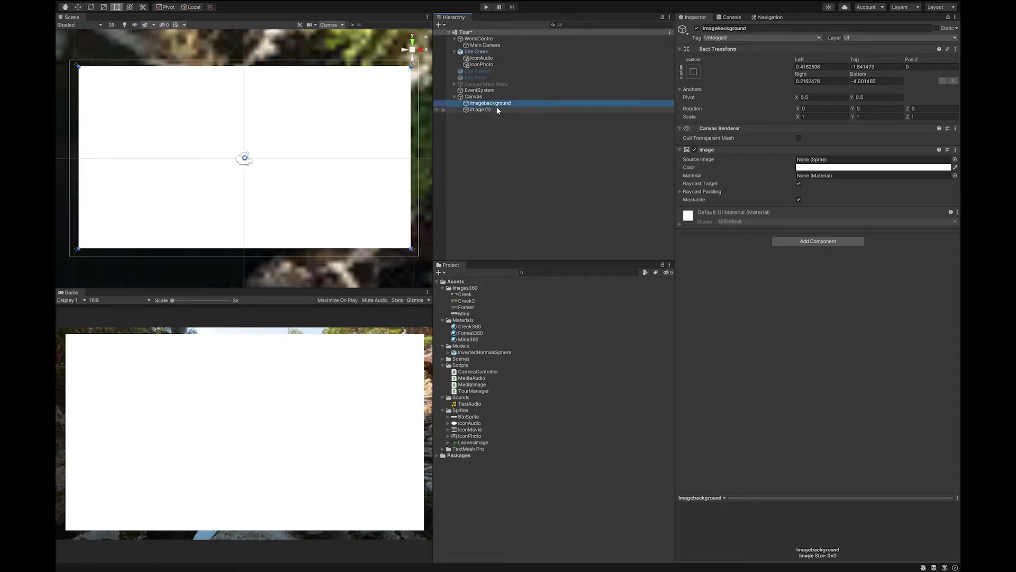
left_click(498, 110)
Step: Rename Image (1) to ImageLeaves
left_click(502, 109)
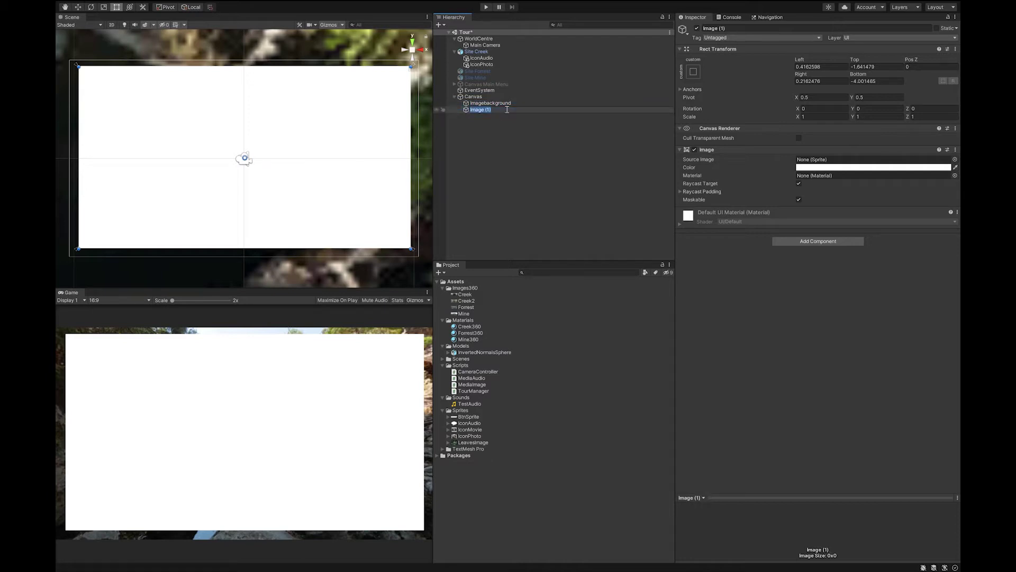
left_click(507, 110)
key("BackSpace")
key("BackSpace")
key("BackSpace")
type("Leaves")
key("Return")
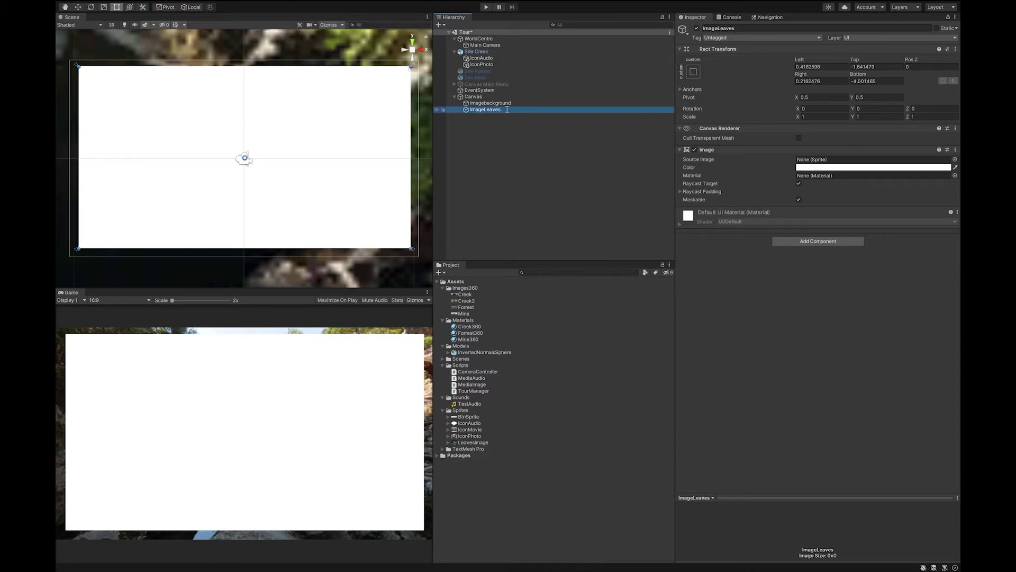
Step: Set ImageLeaves' Source Image to LeavesImage and enable Preserve Aspect
left_click(469, 443)
left_click_drag(803, 173, 815, 160)
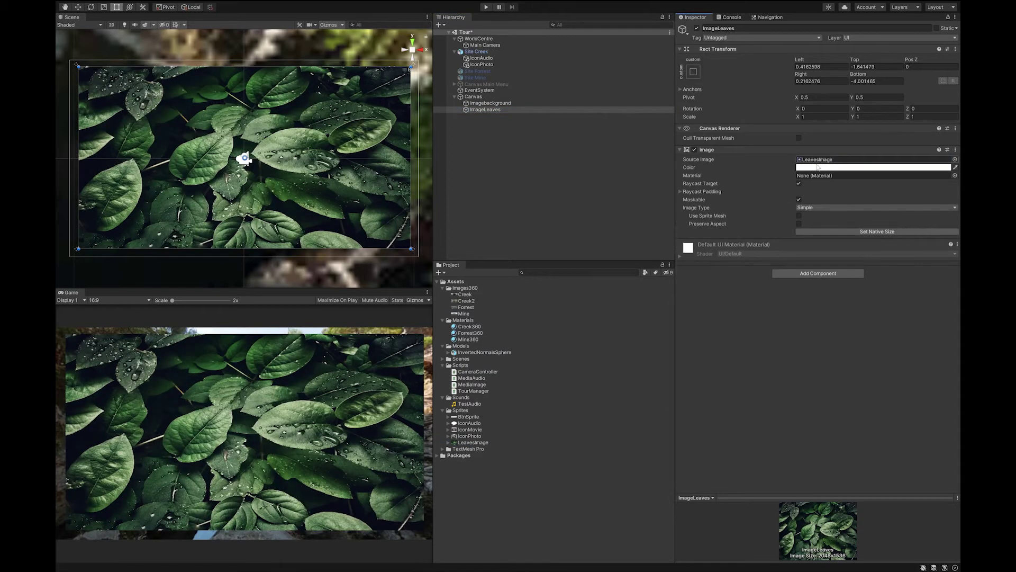
left_click(475, 443)
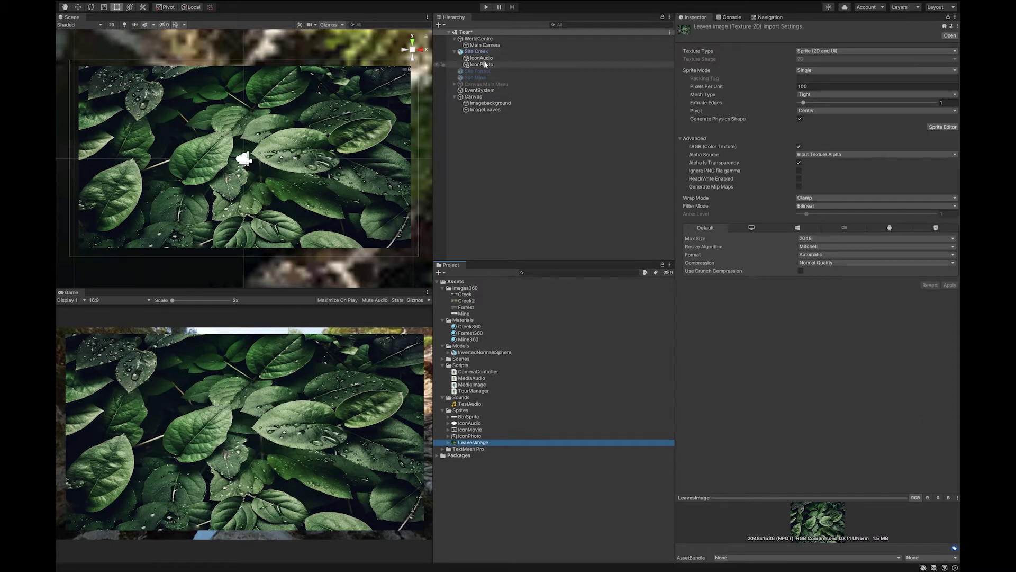
left_click(492, 110)
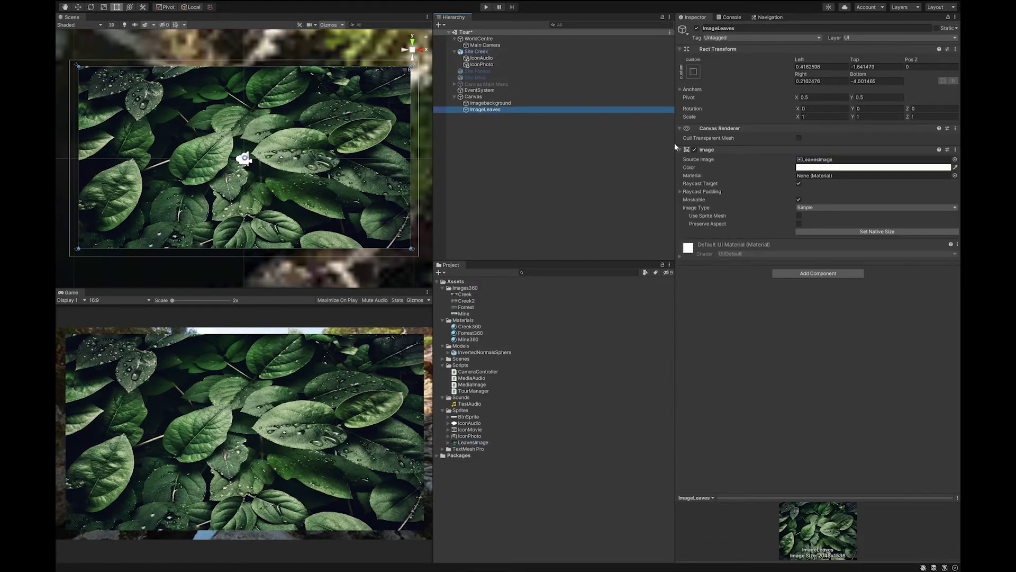
left_click(799, 224)
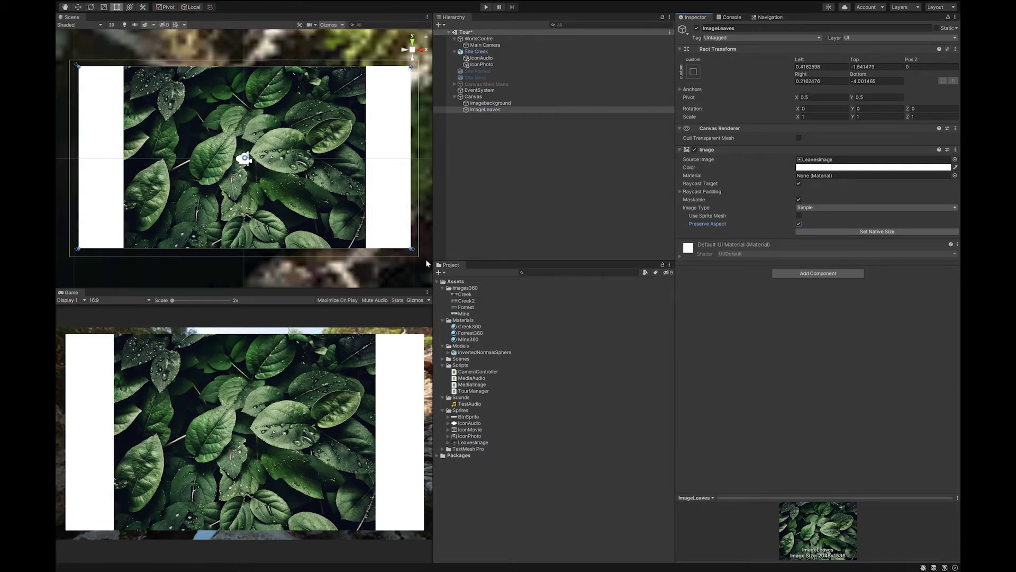
Step: Shrink the leaves photo, move it to the right side, and anchor it to its corners
left_click_drag(412, 249, 268, 238)
left_click_drag(190, 128, 320, 133)
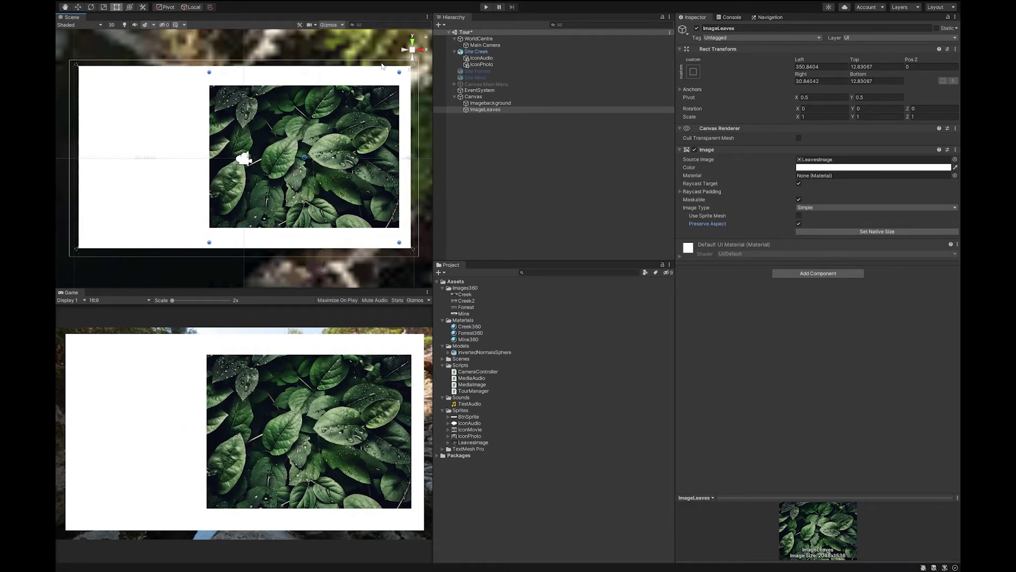
left_click_drag(392, 71, 392, 99)
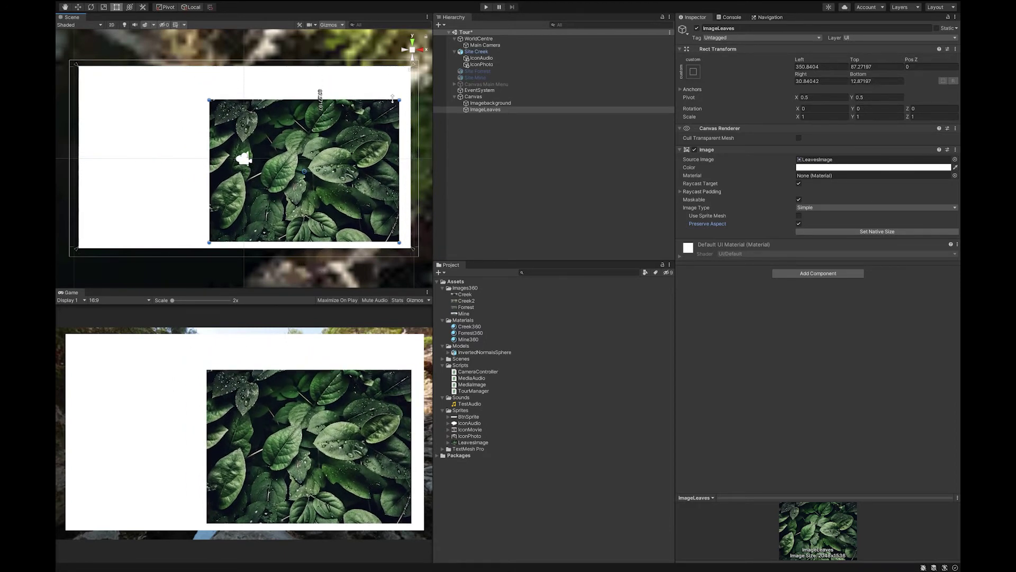
left_click_drag(373, 140, 370, 125)
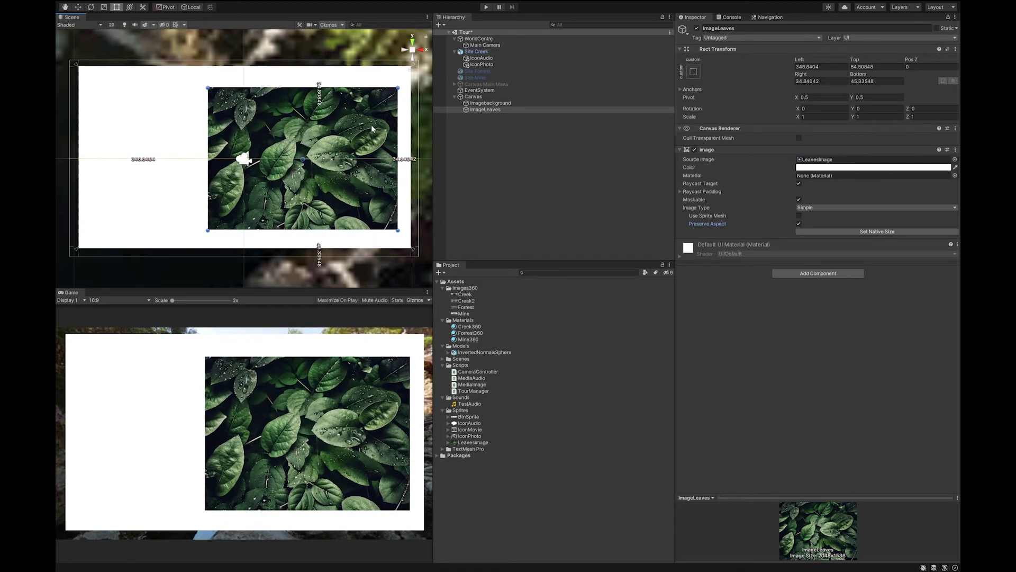
left_click_drag(413, 66, 384, 90)
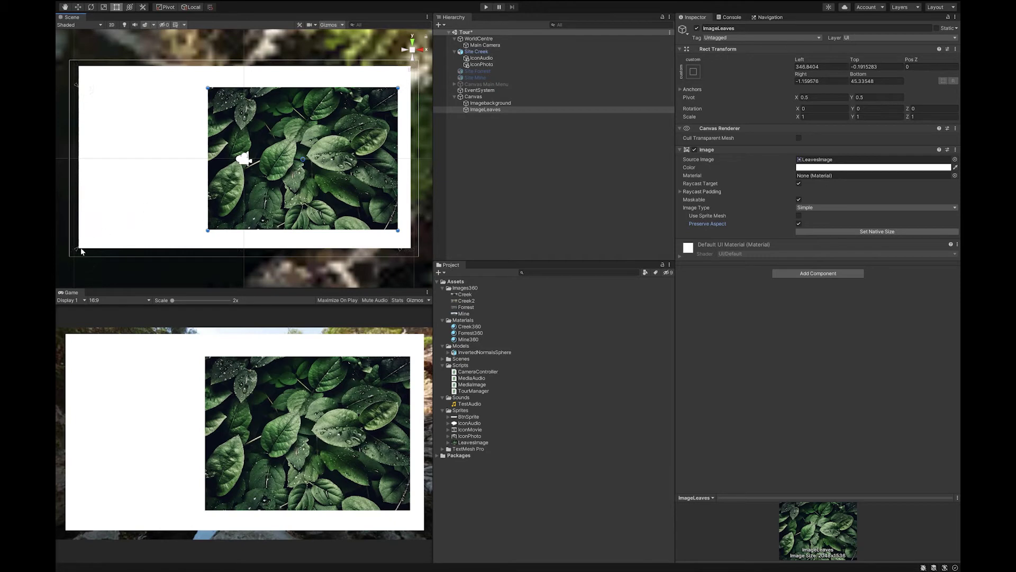
left_click_drag(77, 252, 206, 235)
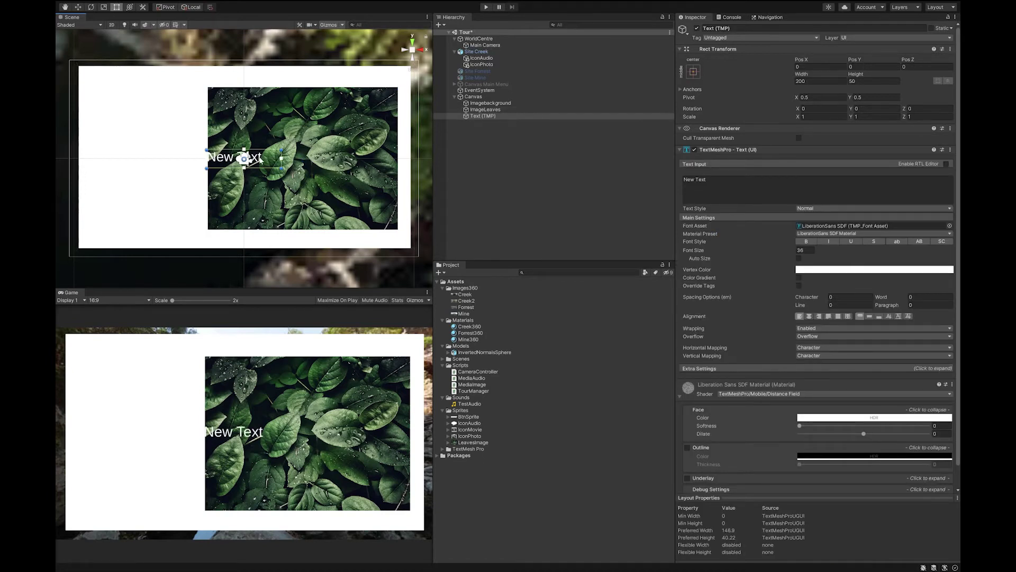
Step: Move the text to the upper-left, make it black, and type 'These are some leaves.'
left_click_drag(259, 158, 200, 202)
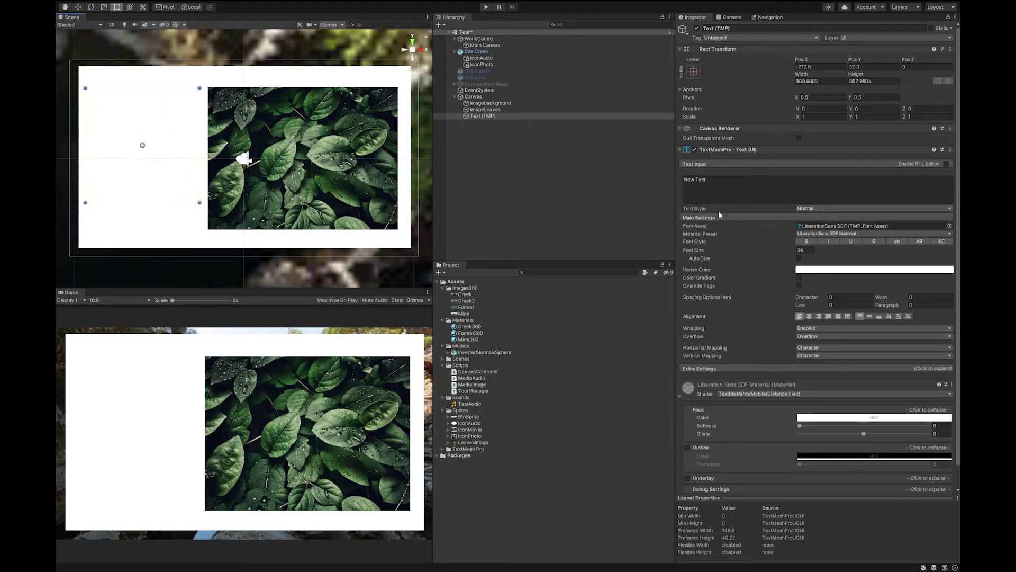
left_click(835, 270)
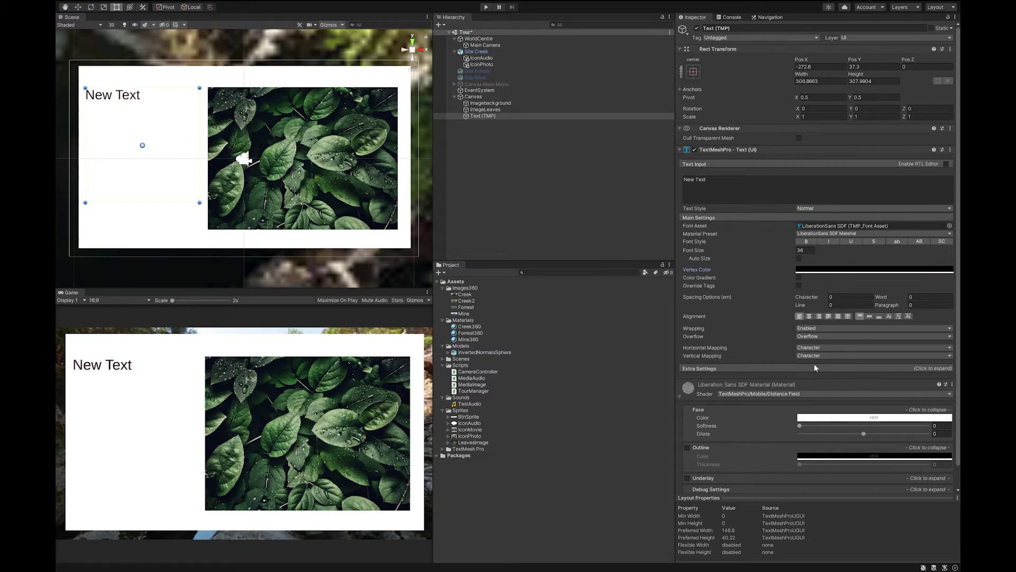
left_click(711, 184)
left_click_drag(711, 183, 656, 182)
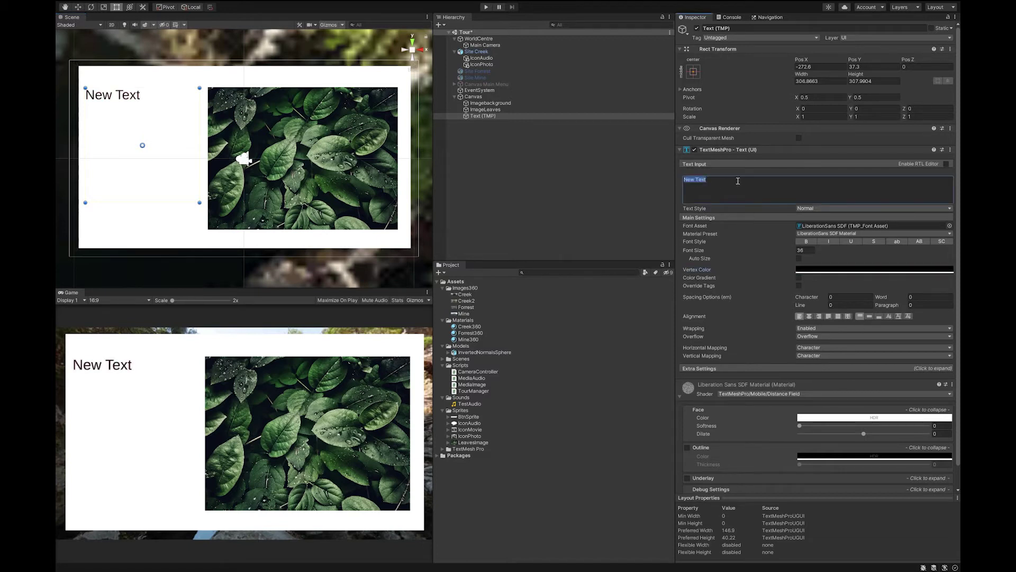
type("These are")
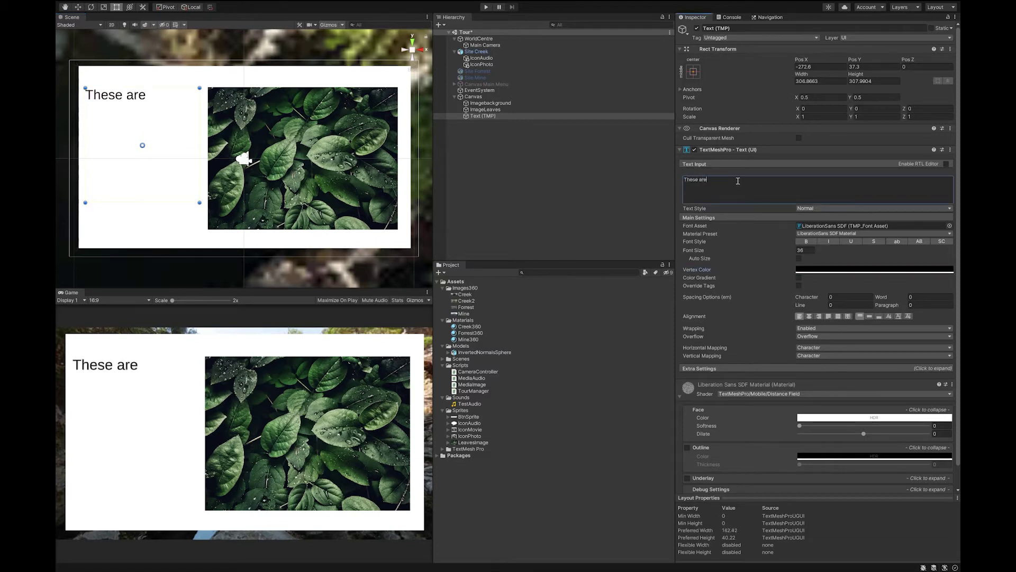
type(" some leave")
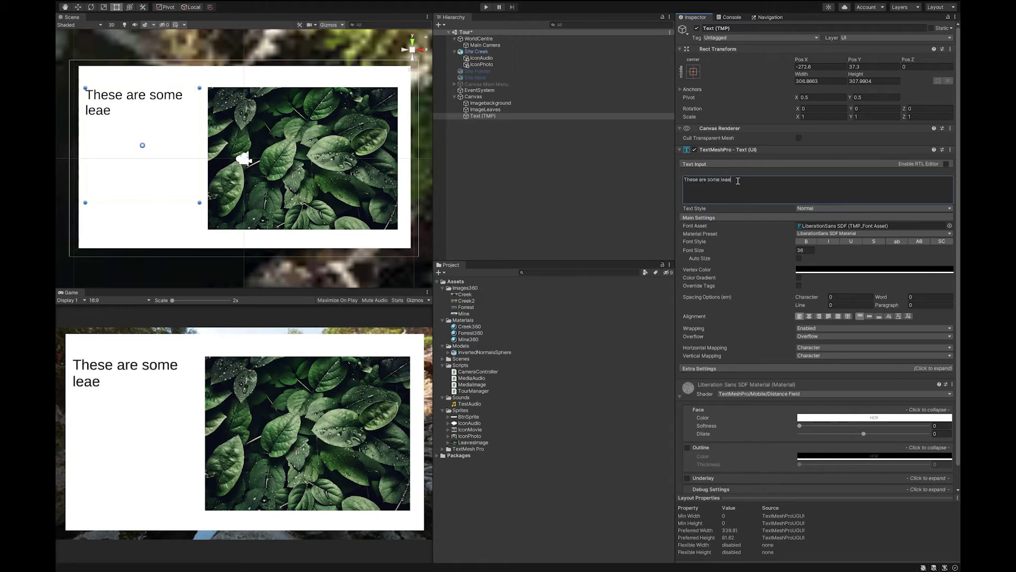
key("BackSpace")
type("ves.")
Step: Set the font size to 24 and paste extra copies of the sentence
left_click(805, 249)
type("24")
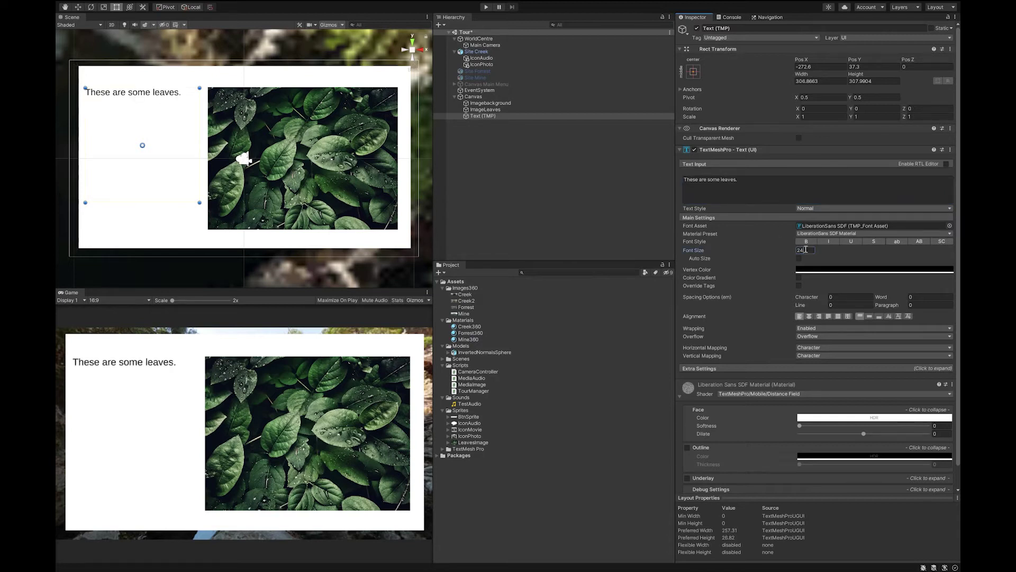
left_click_drag(751, 179, 685, 180)
key("ctrl+c")
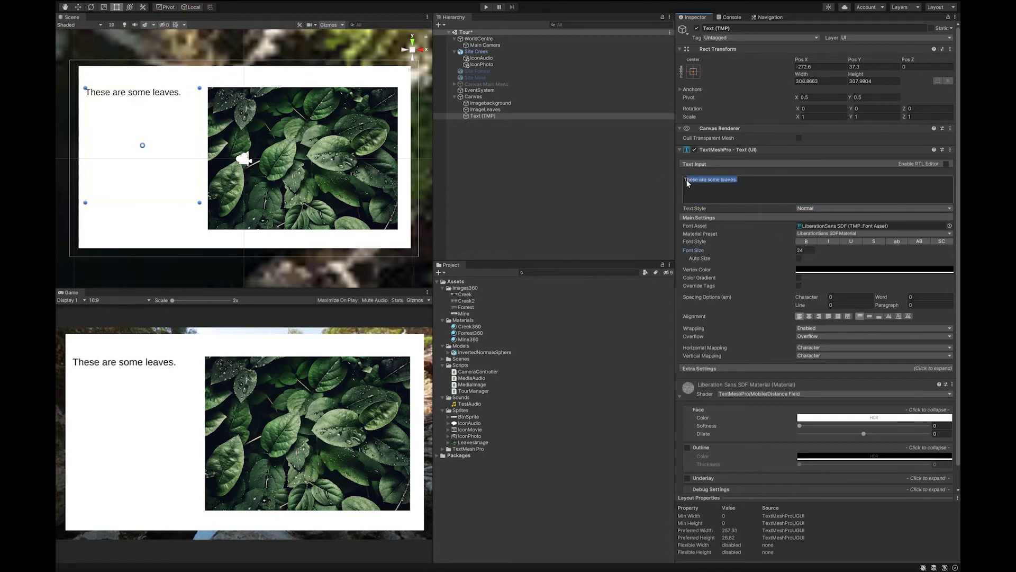
left_click(757, 180)
key("ctrl+v")
key("ctrl+v")
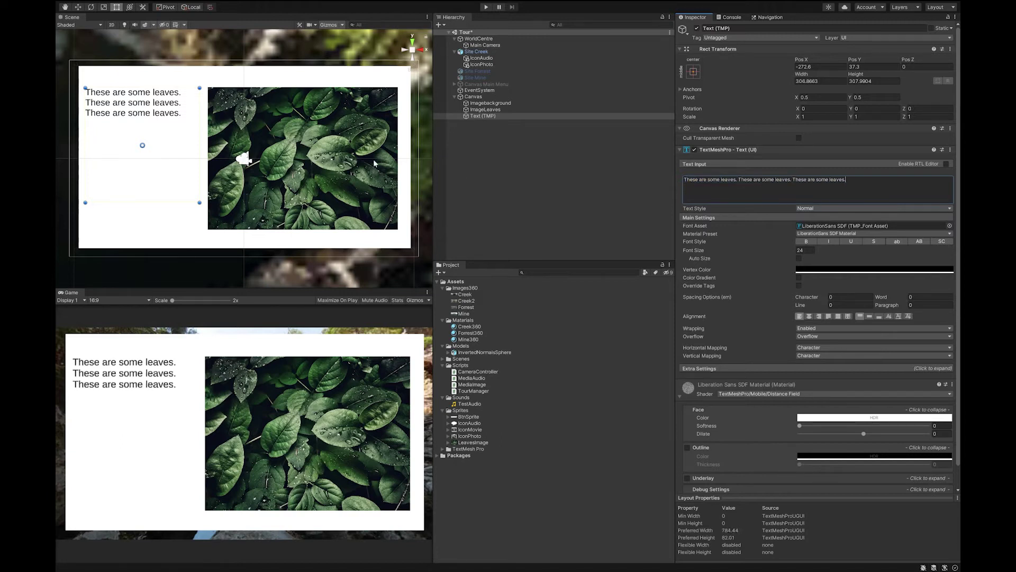
Step: Shorten the text box and pin its anchors to the box's corners
left_click_drag(200, 202, 200, 189)
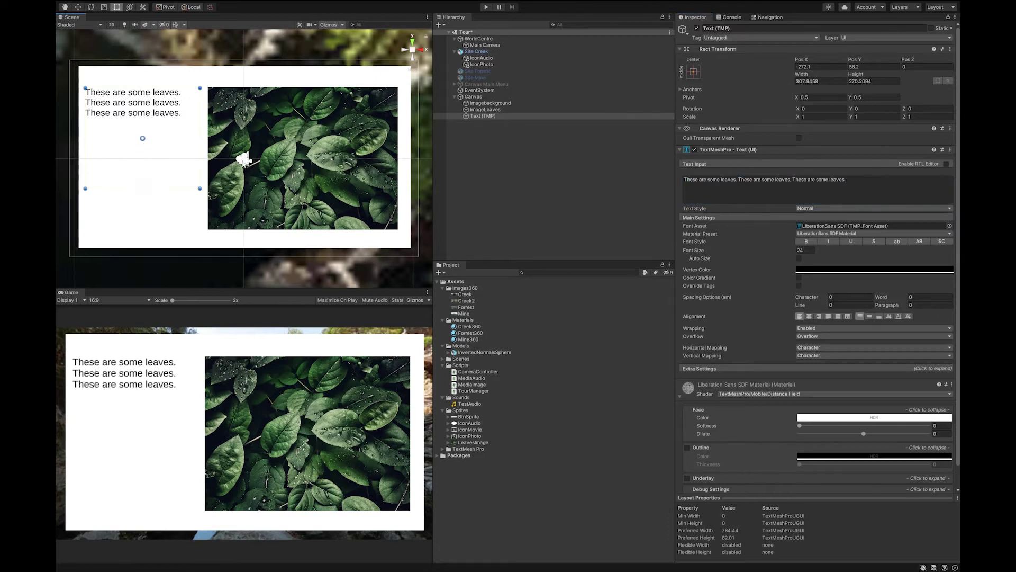
left_click_drag(242, 160, 88, 194)
left_click_drag(243, 158, 201, 87)
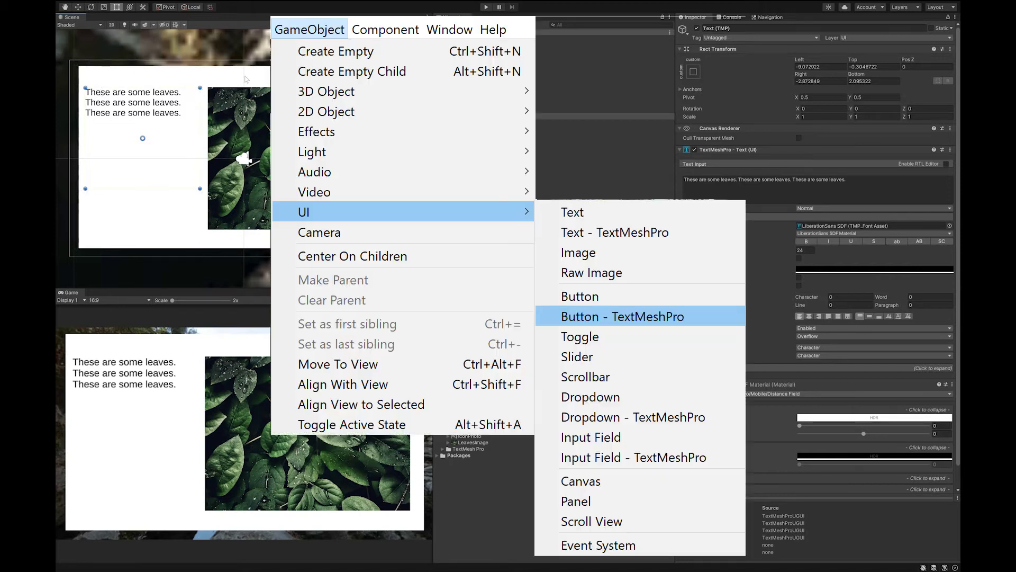
Step: Add a TextMeshPro button at lower-left using BtnSprite with preserved aspect, about 179 × 57
left_click(231, 110)
left_click_drag(245, 158, 110, 214)
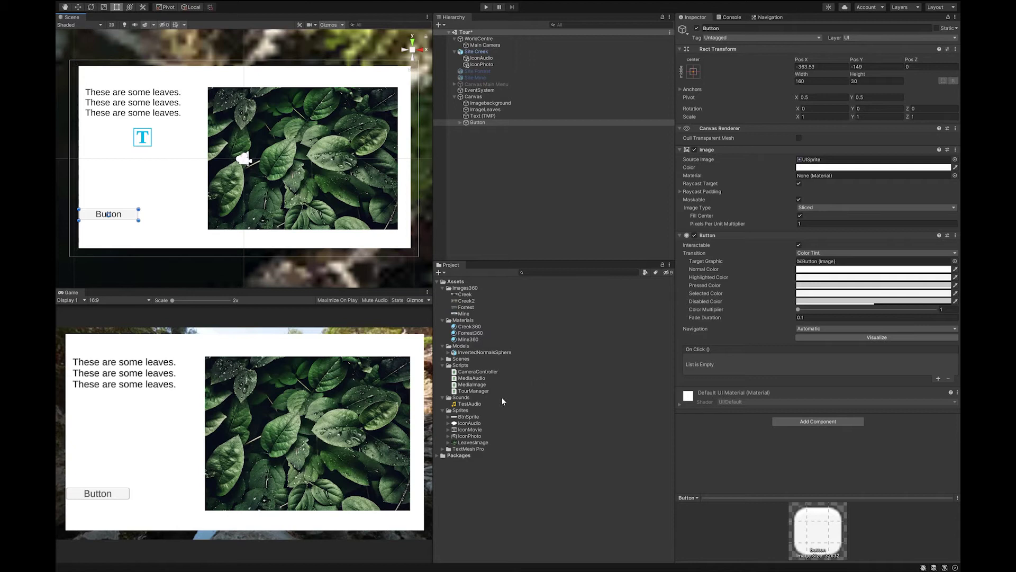
left_click_drag(468, 416, 821, 160)
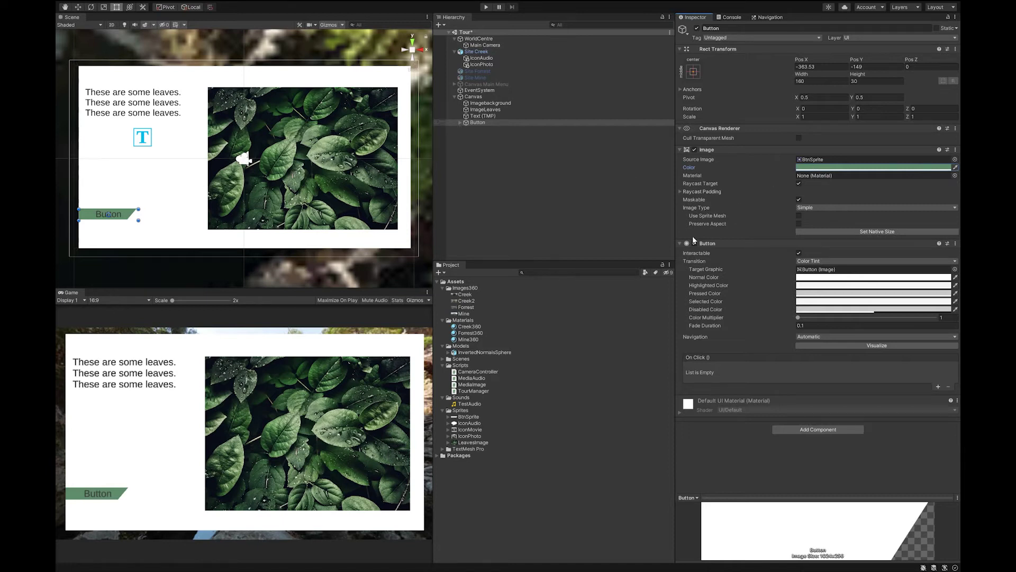
left_click(798, 223)
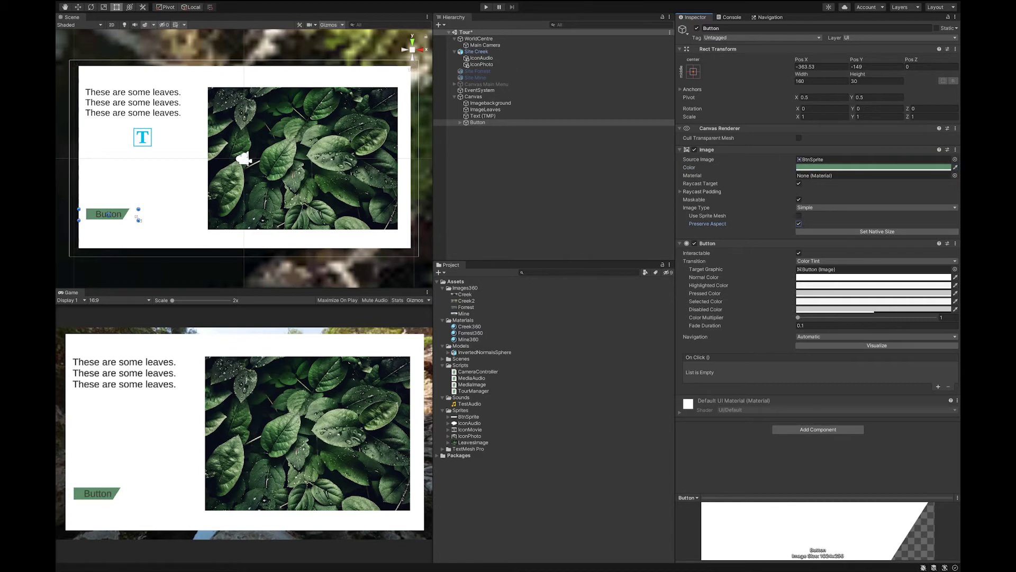
left_click_drag(138, 220, 145, 230)
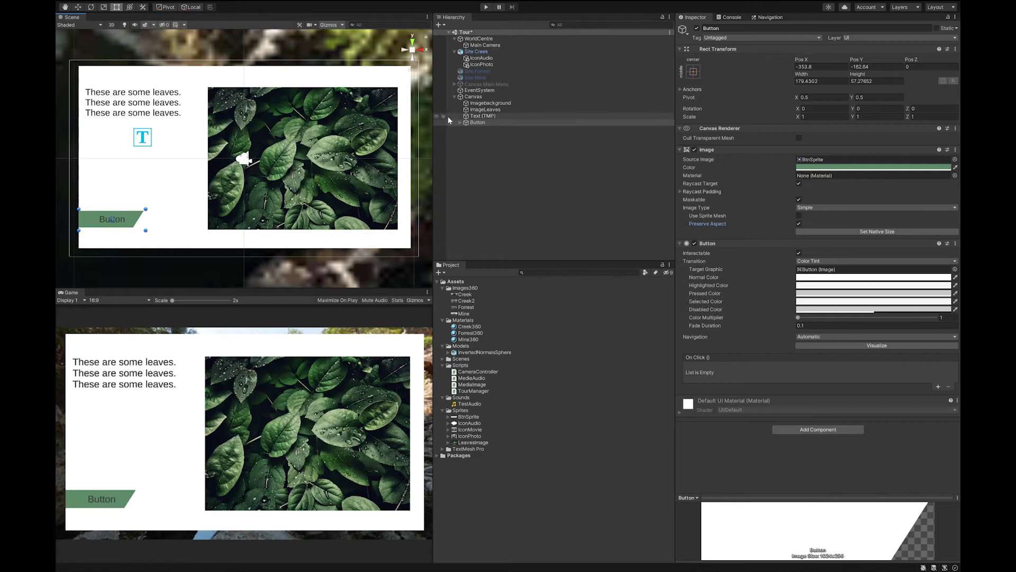
Step: Change the button's Text (TMP) label to 'Back', undoing the accidental colour change
left_click(460, 122)
left_click(623, 128)
left_click(687, 180)
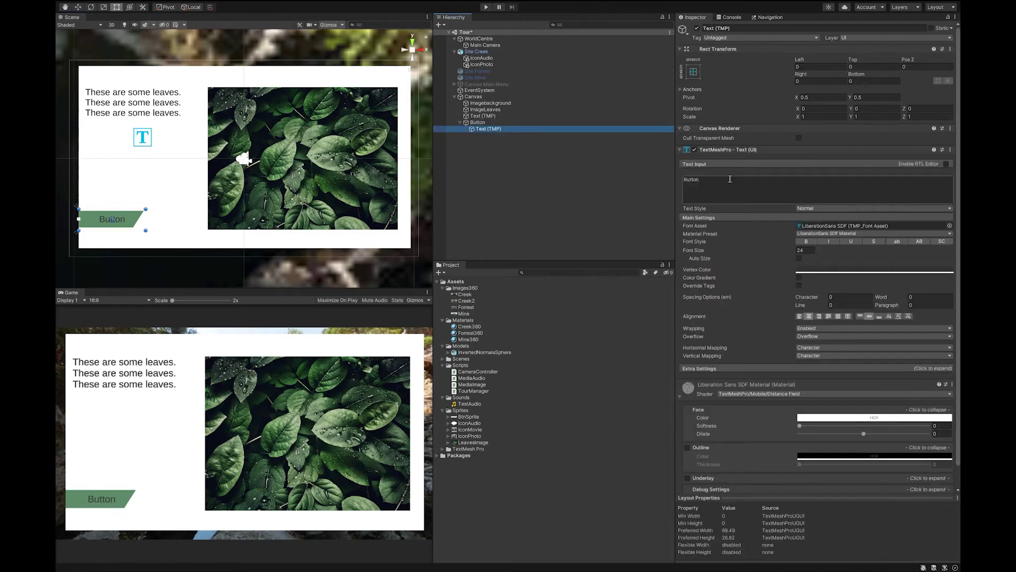
type("Back")
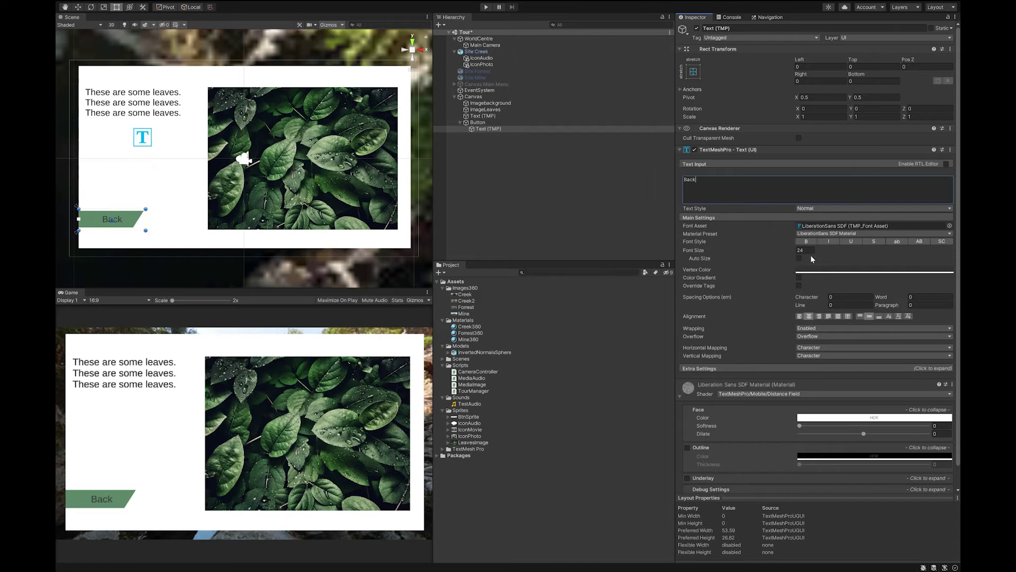
left_click(811, 268)
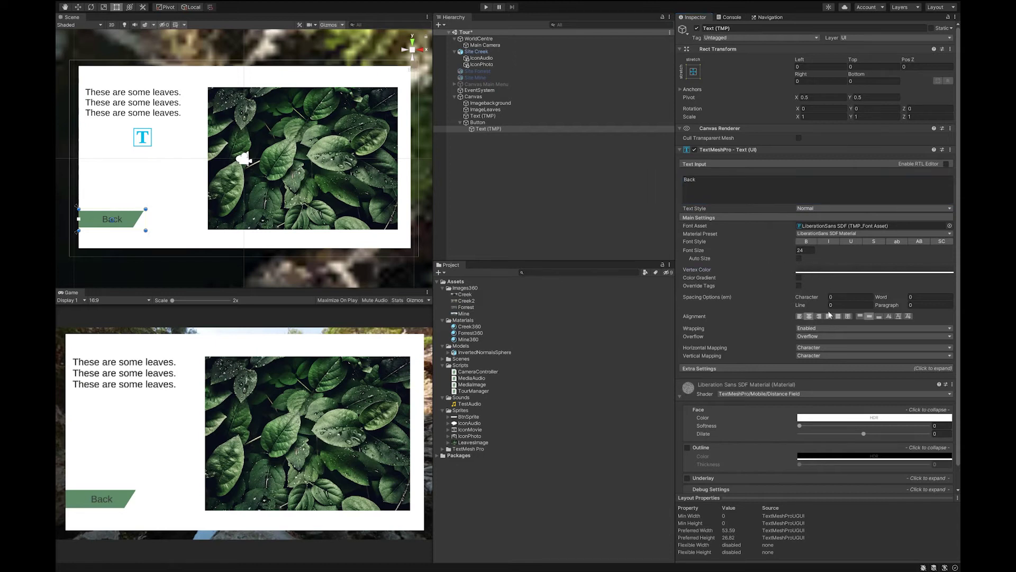
key("ctrl+z")
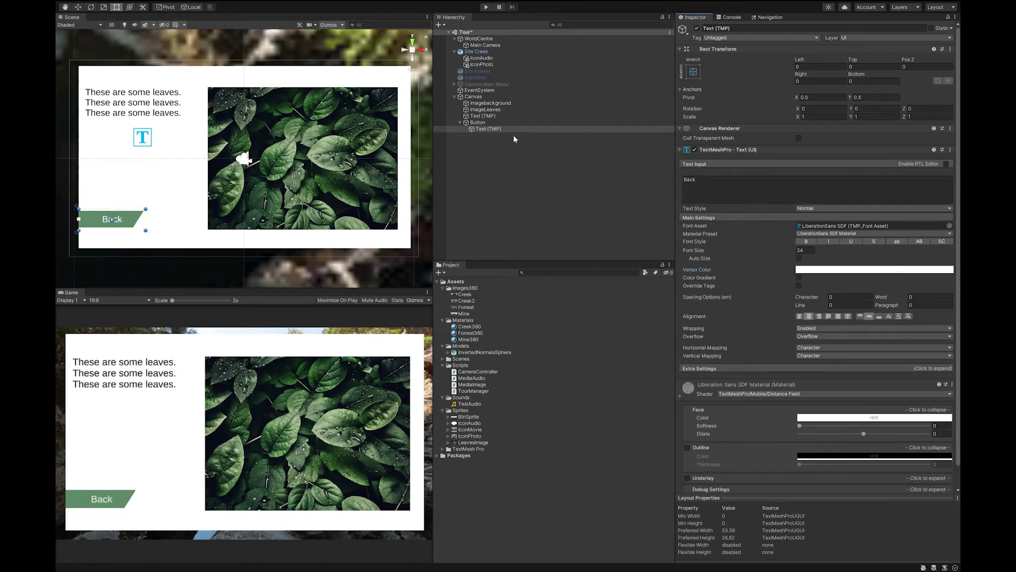
Step: Rename the button object to ButtonBack in the Hierarchy
left_click(482, 123)
left_click(460, 122)
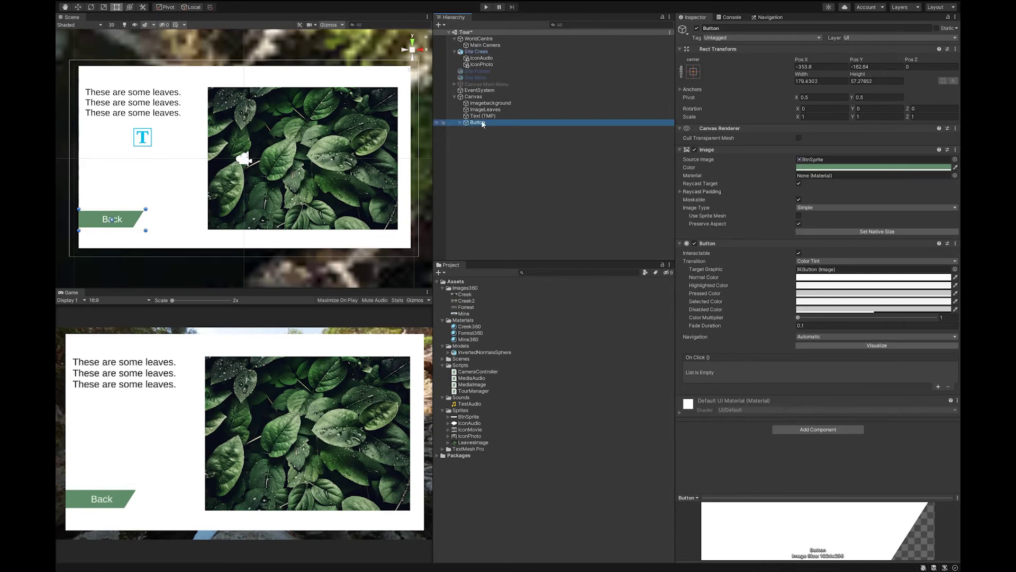
left_click(488, 121)
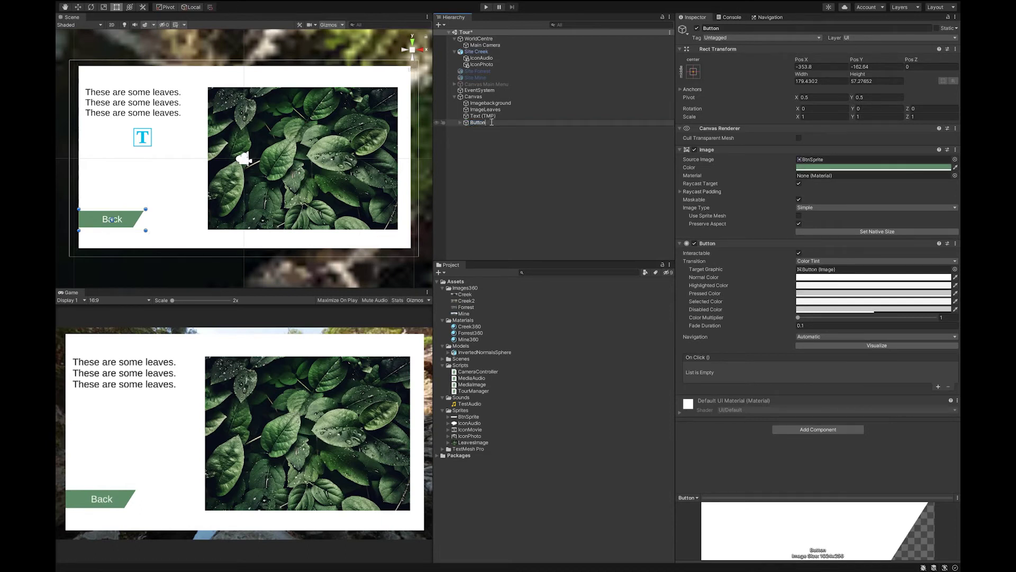
type("Back")
key("Return")
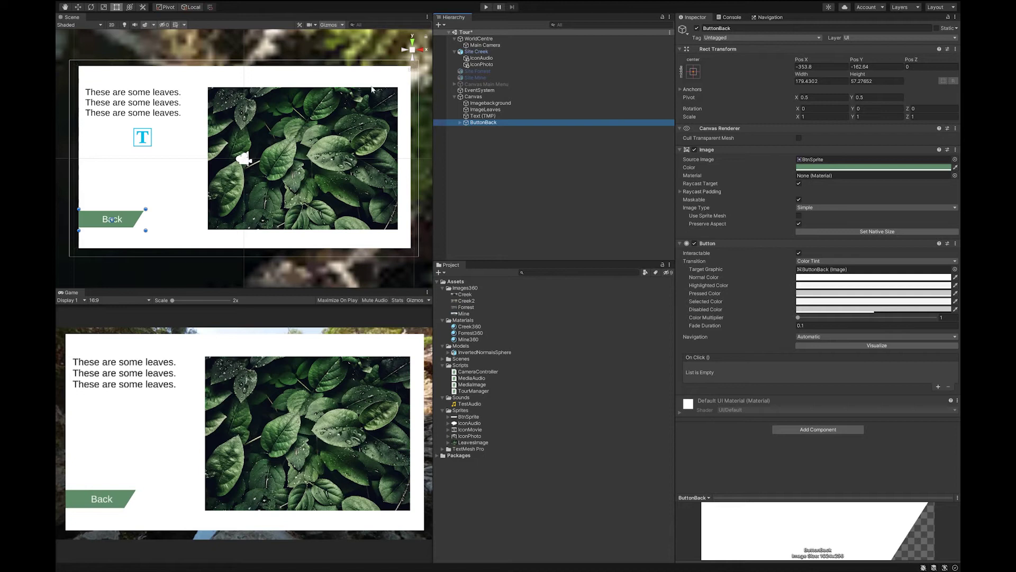
Step: Rename the leaves Canvas to CanvasPhoto
left_click(459, 97)
left_click(459, 98)
left_click(487, 98)
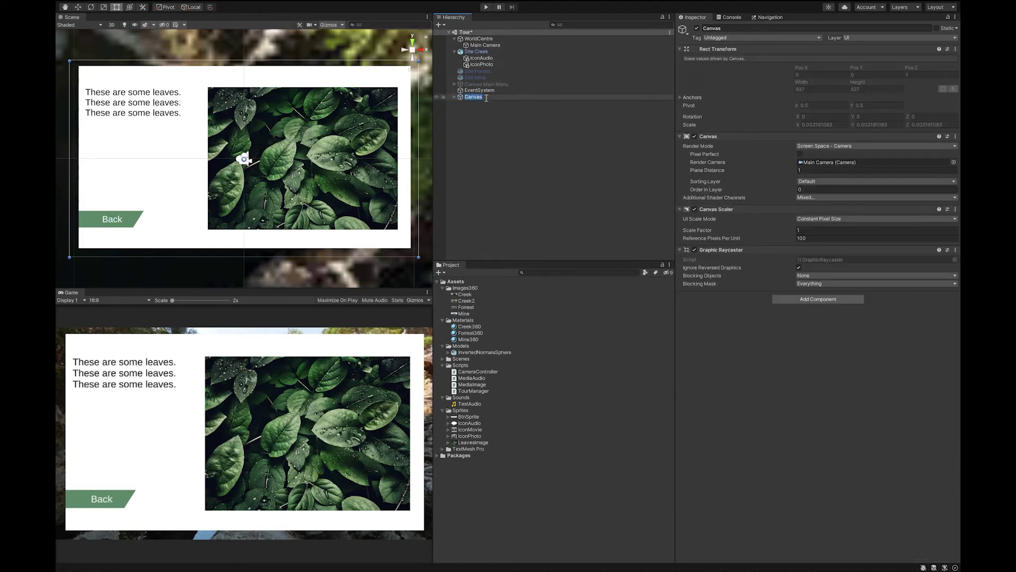
type("Photo")
key("Return")
Step: Nest CanvasPhoto under Site Creek, placed after IconPhoto
left_click_drag(471, 99, 491, 67)
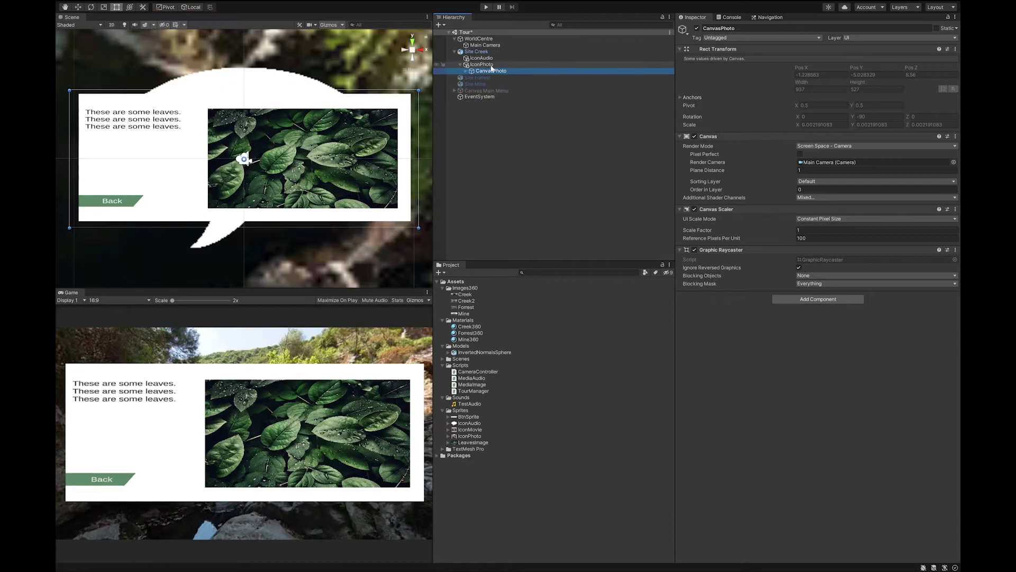
left_click_drag(494, 151, 497, 143)
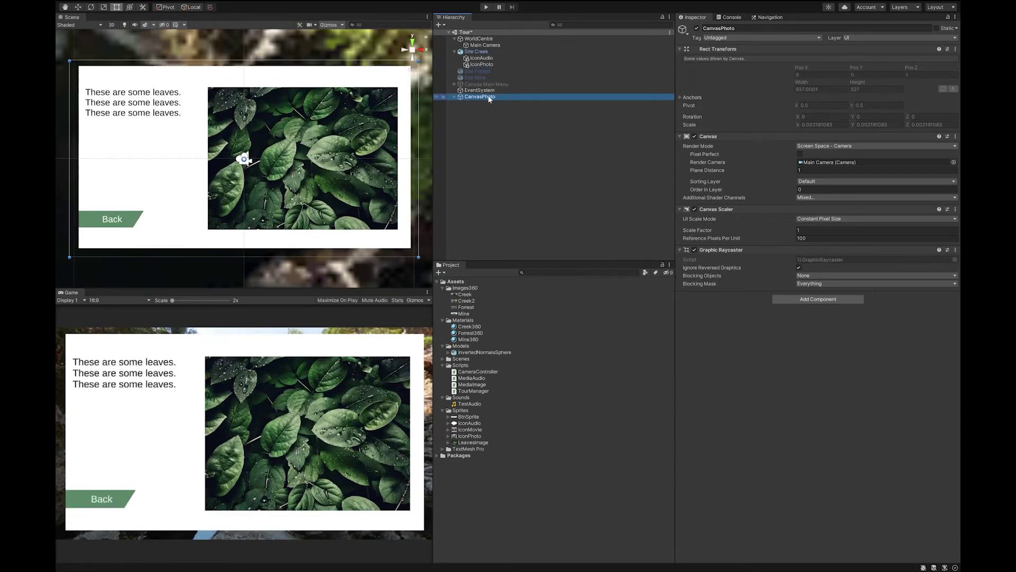
left_click_drag(489, 99, 517, 64)
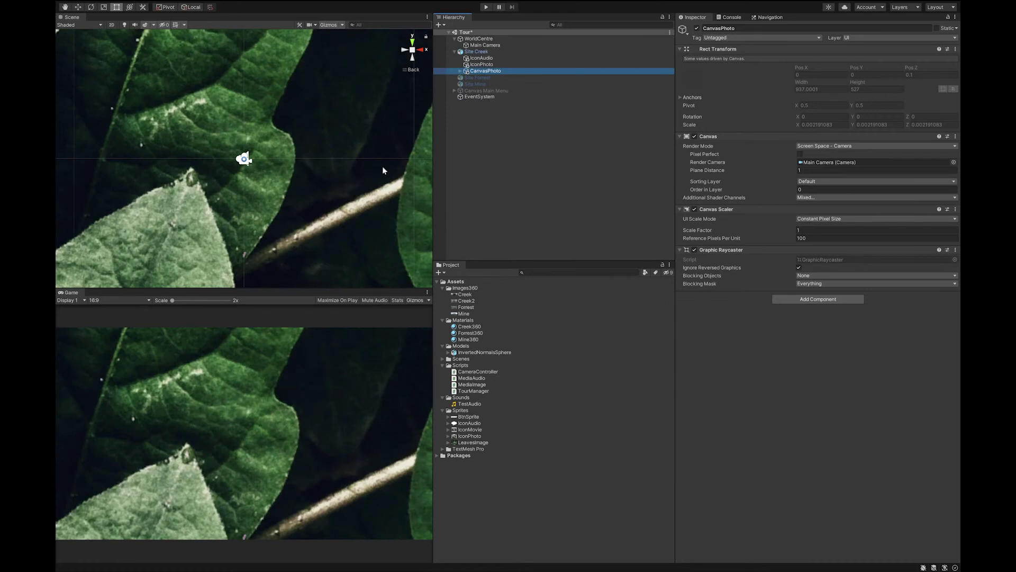
Step: Deactivate CanvasPhoto so the panorama shows, then select the MediaImage script
scroll(382, 166, "down", 8)
scroll(324, 219, "down", 10)
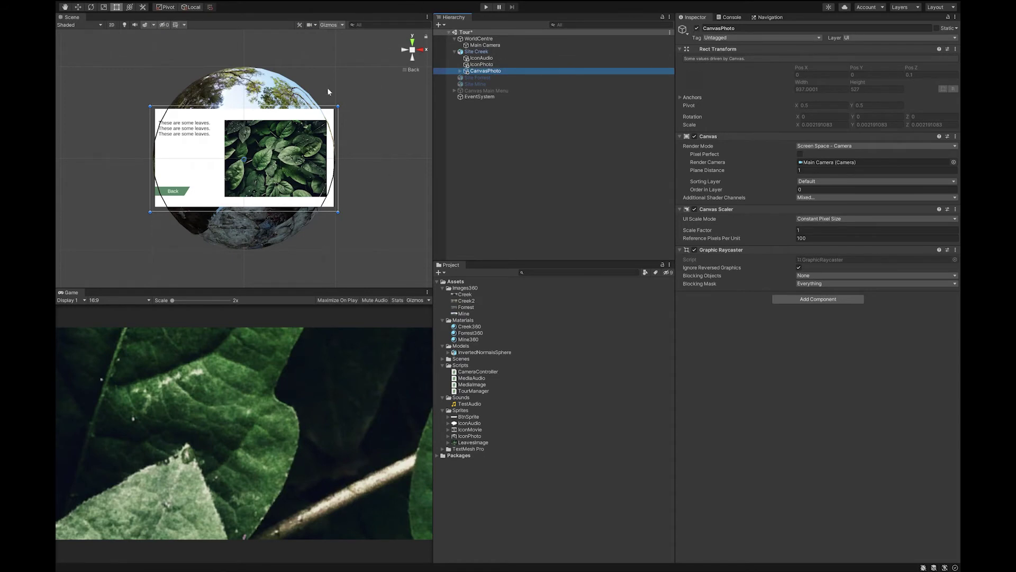
left_click(697, 29)
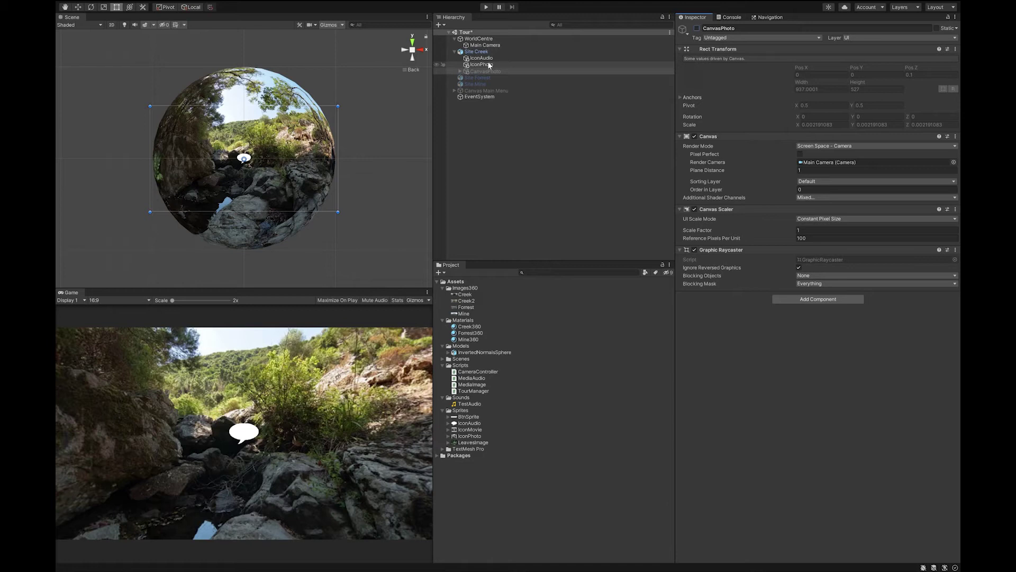
left_click(473, 386)
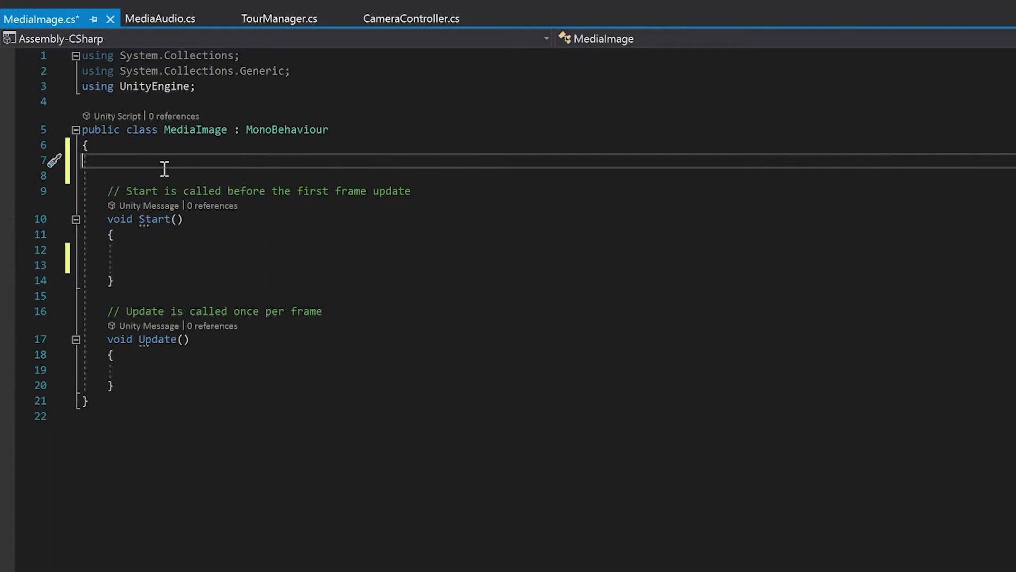
Step: Declare 'public GameObject canvasImage;' and 'public TourManager tourManager;' fields in MediaImage
key("Tab")
type("public GameObject canvasImage;")
key("Return")
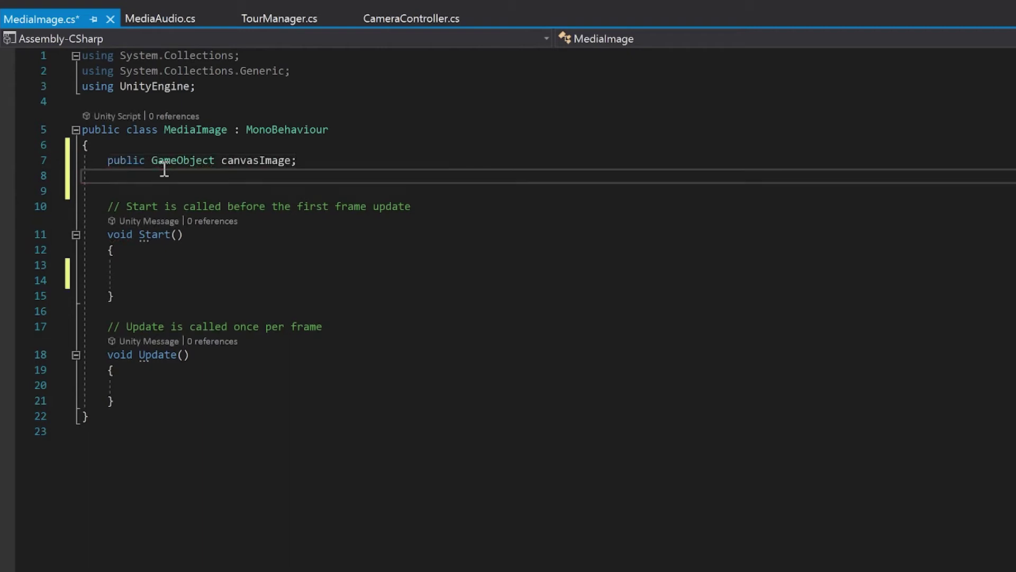
type("public")
type("TourManager tourManager;")
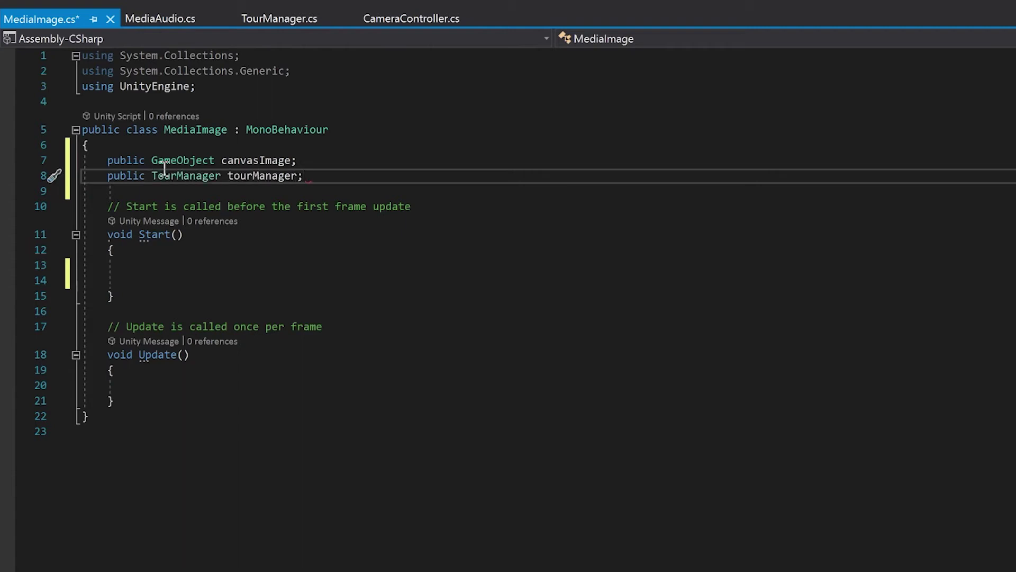
Step: Make Start() hide the canvas with canvasImage.SetActive(false);
left_click(172, 277)
left_click(205, 265)
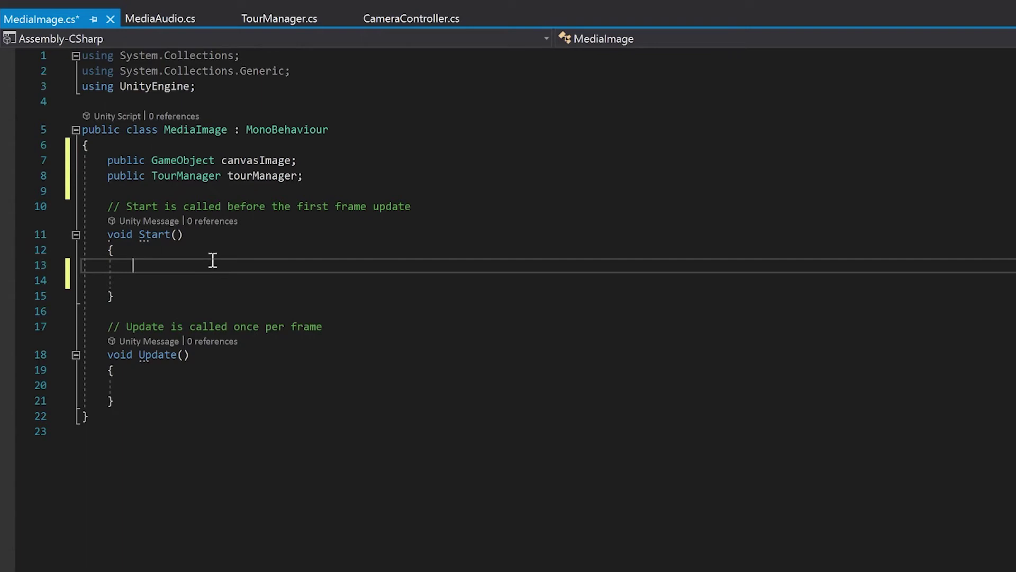
type("canvasImage.setActive(false);")
Step: Begin a 'public void ShowImage()' method below Update
key("Down")
key("Down")
key("Down")
key("Down")
key("Down")
key("Down")
key("Down")
key("Down")
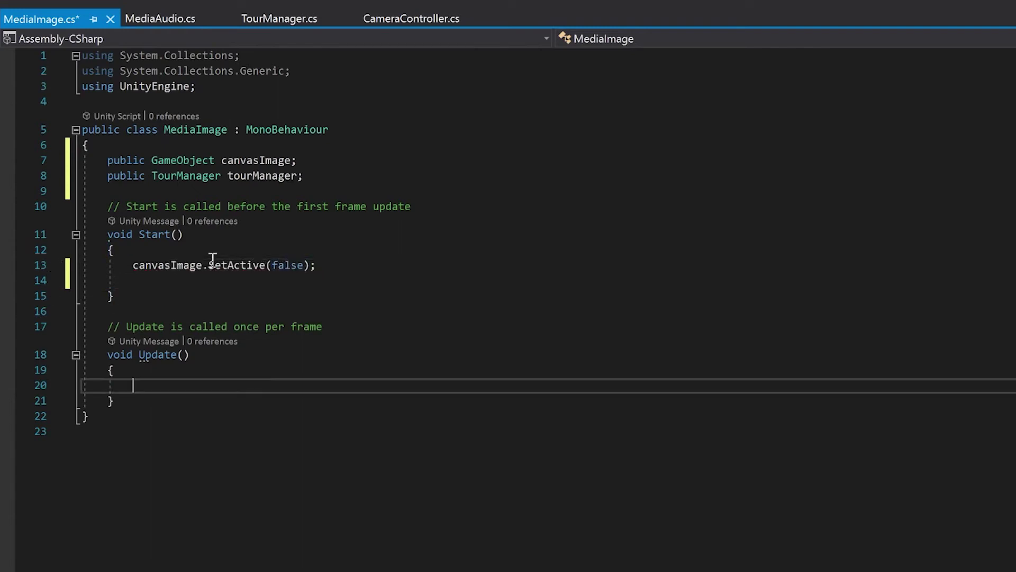
key("Return")
key("Return")
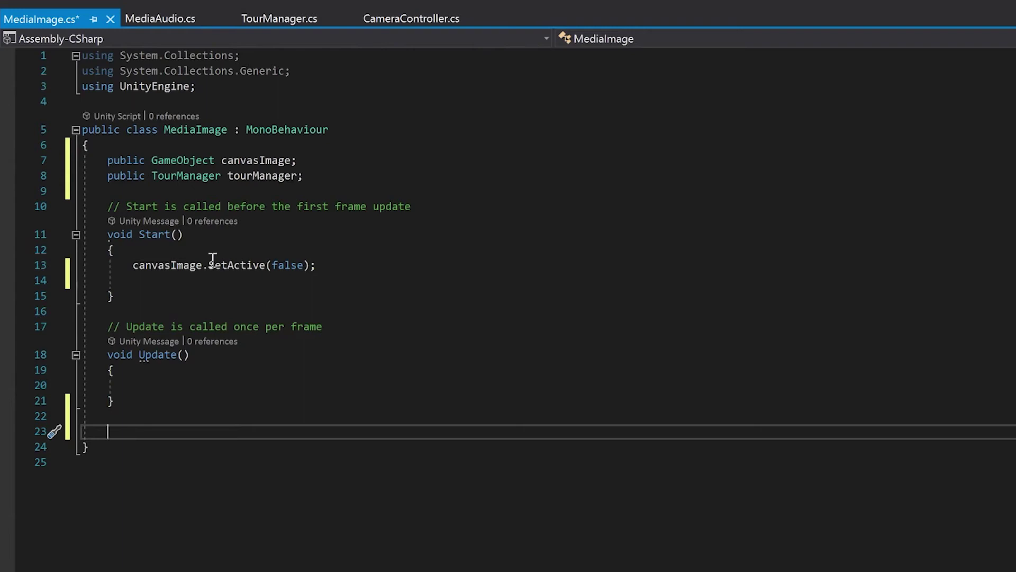
type("public void ShowImage()")
Step: Create empty bodies for ShowImage() and a new public void HideImage() method
key("Return")
type("{")
key("Return")
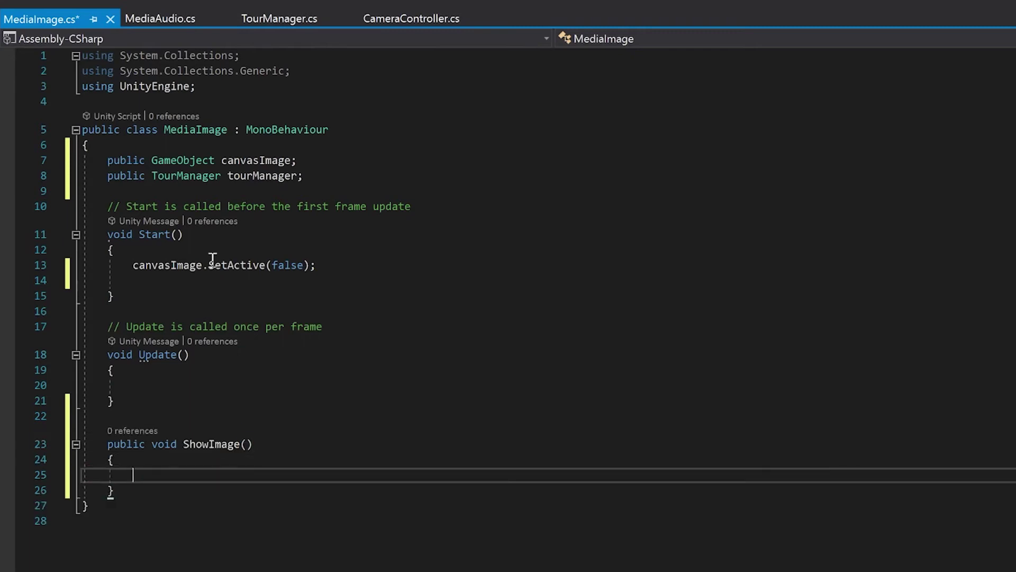
key("Down")
key("Return")
key("Return")
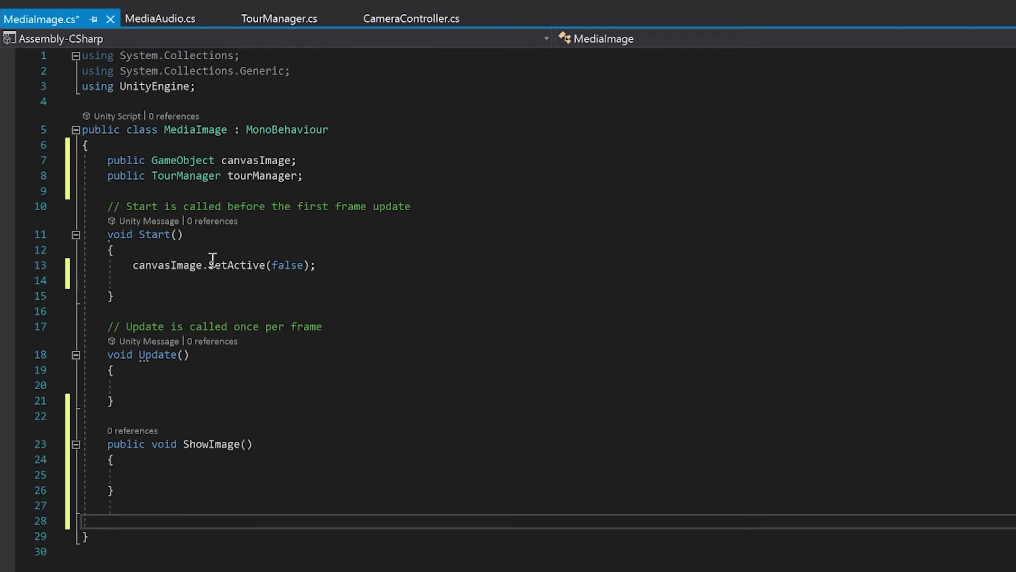
type("public void HideImage(")
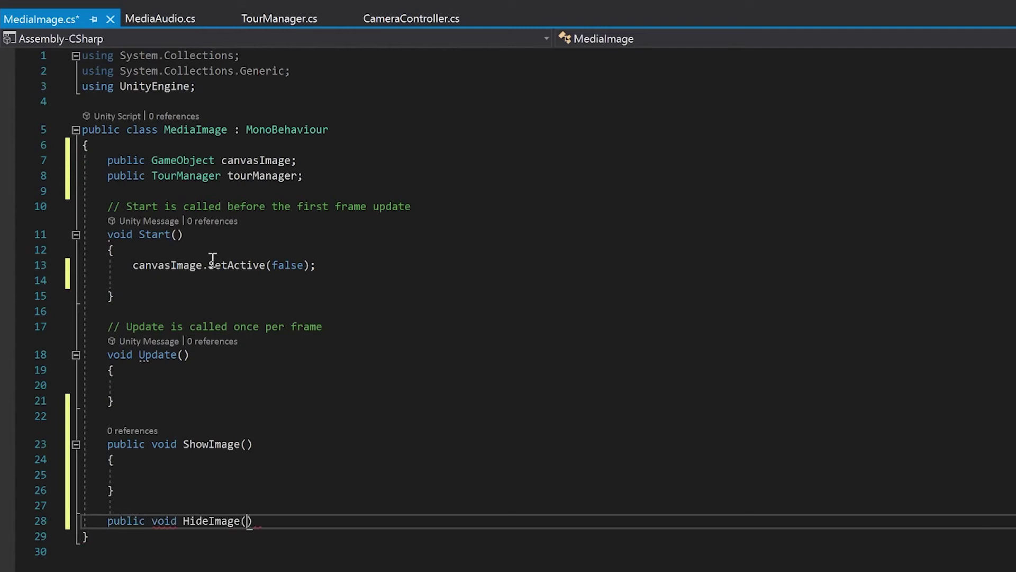
type(")")
key("Return")
type("{")
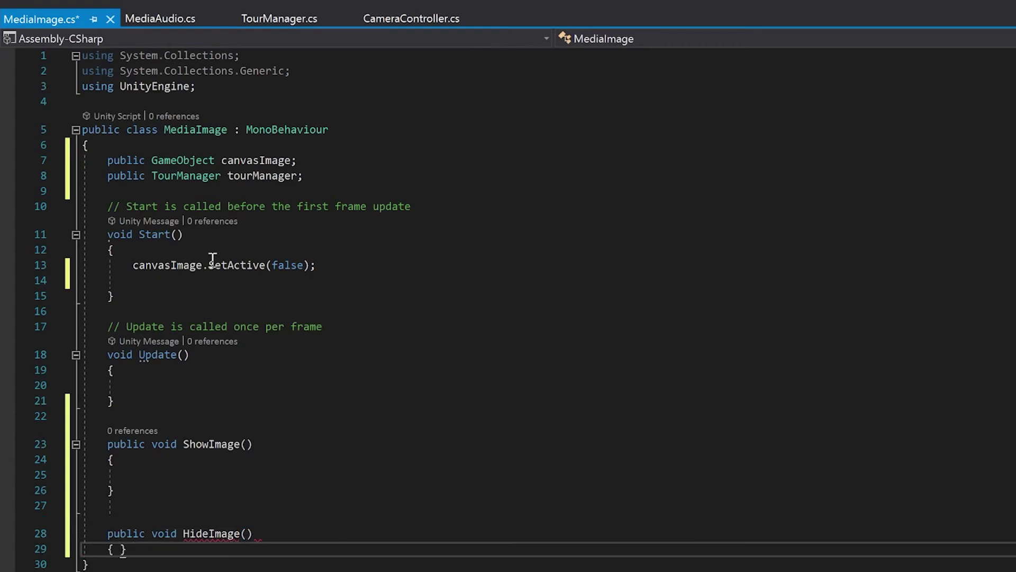
key("Return")
Step: Fill ShowImage with canvasImage.SetActive(true); and HideImage with canvasImage.SetActive(false);
key("Up")
key("Up")
key("Up")
key("Up")
key("Up")
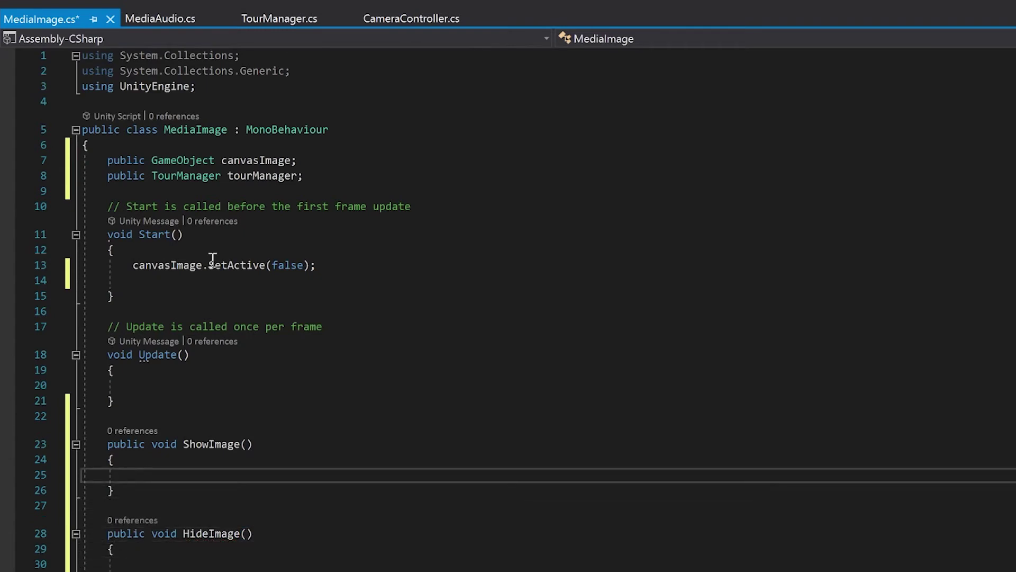
type("canvasImage.")
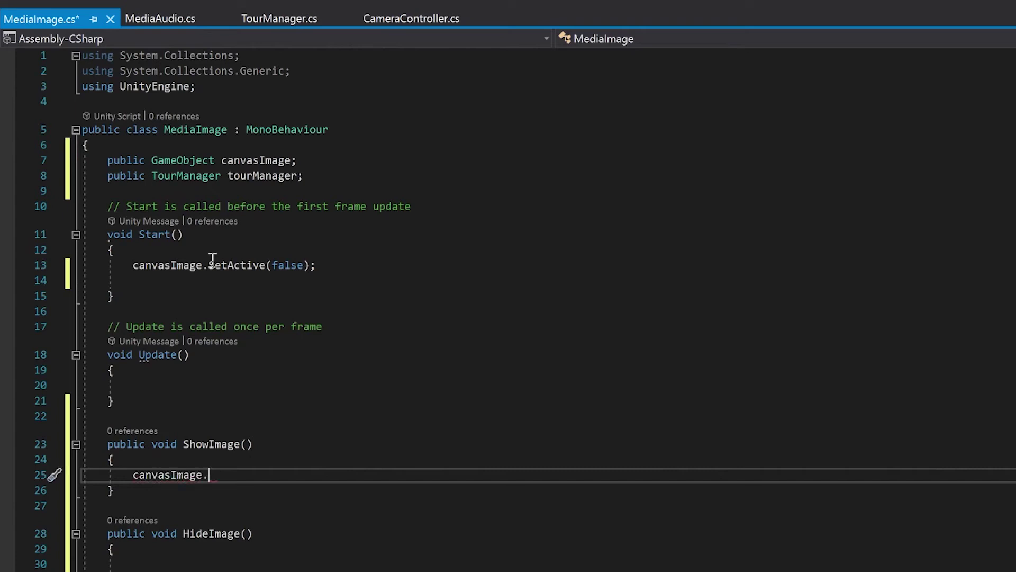
type("SetActive(true);")
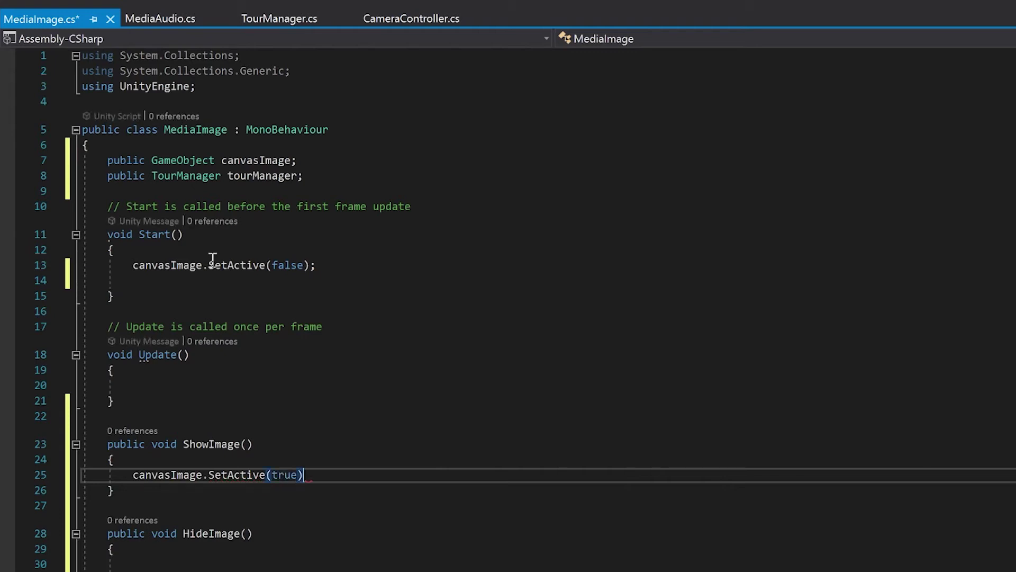
key("Down")
key("Down")
key("Down")
key("Down")
key("Down")
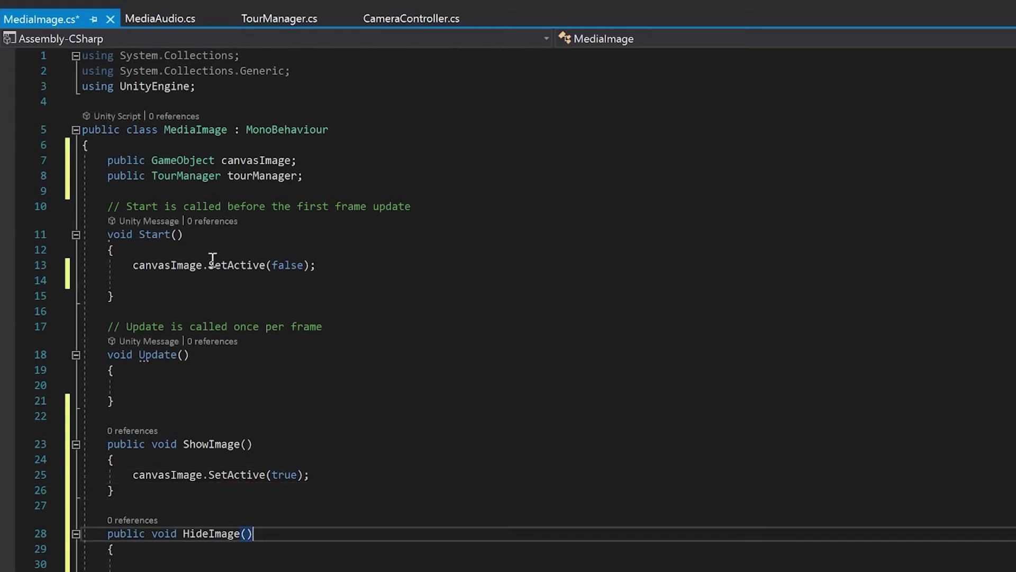
type("can")
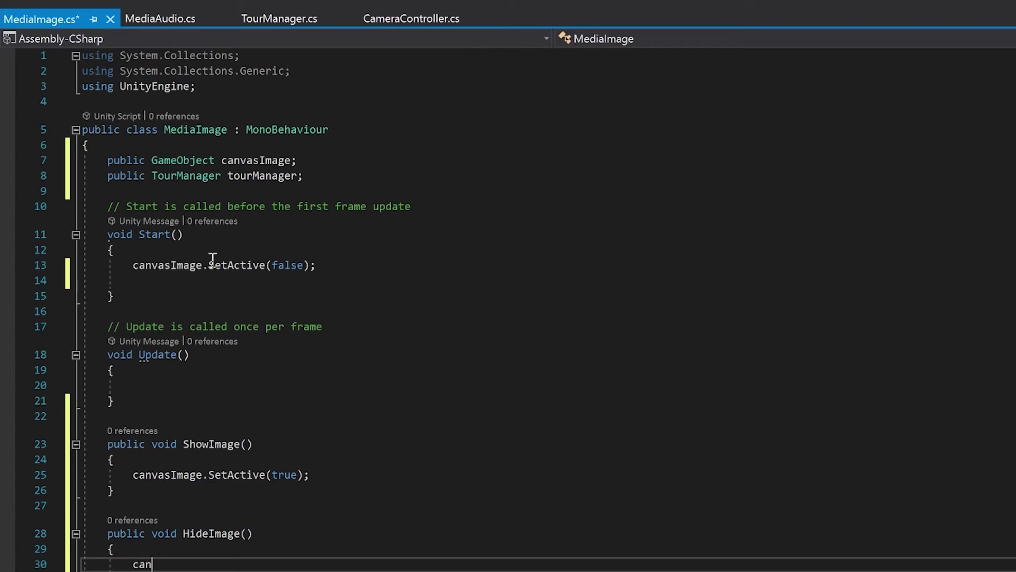
type("vasImage.Se")
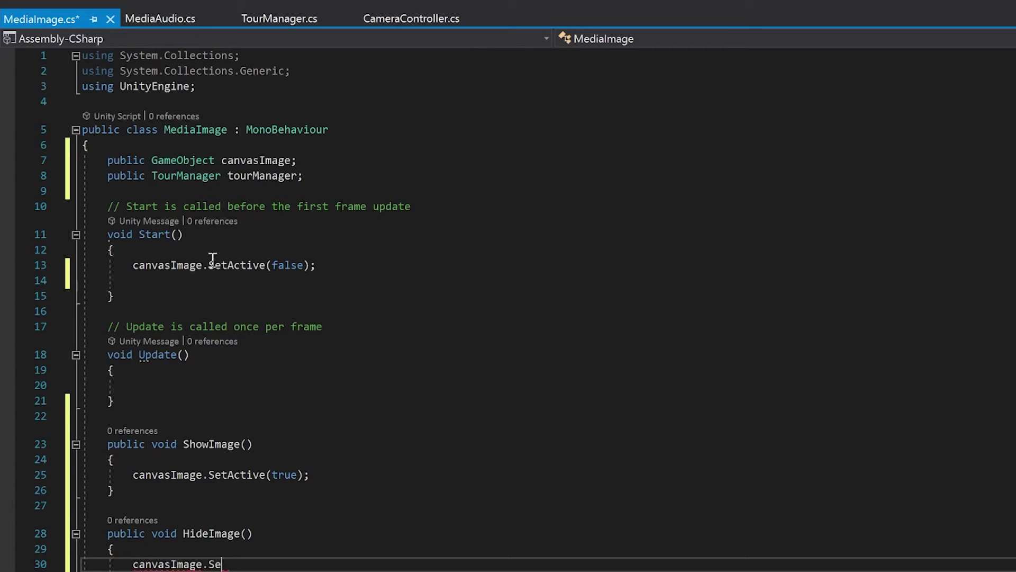
type("tActive(false)")
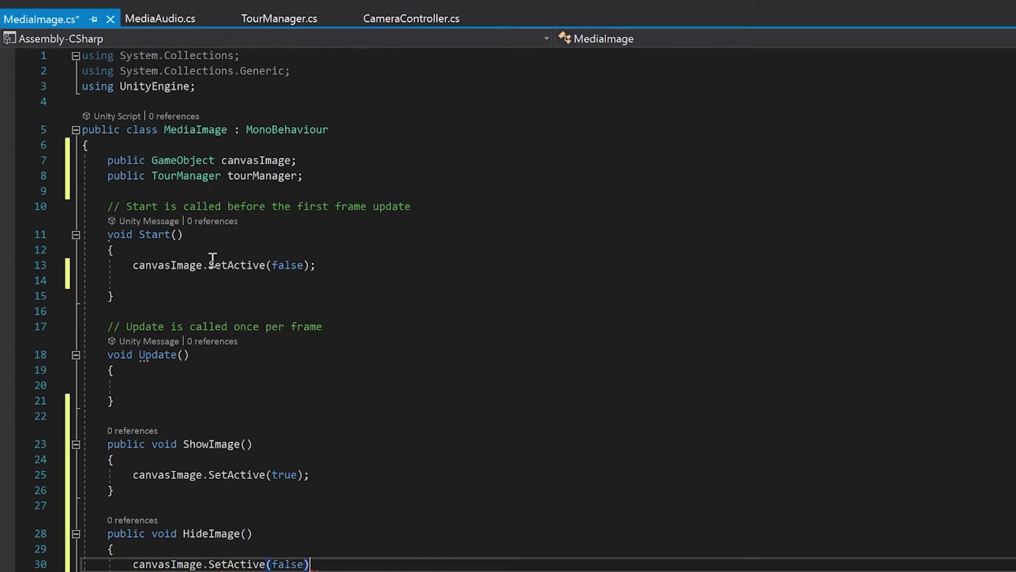
type(";")
Step: Copy MediaAudio's Escape-key if block into MediaImage's Update method
left_click(244, 386)
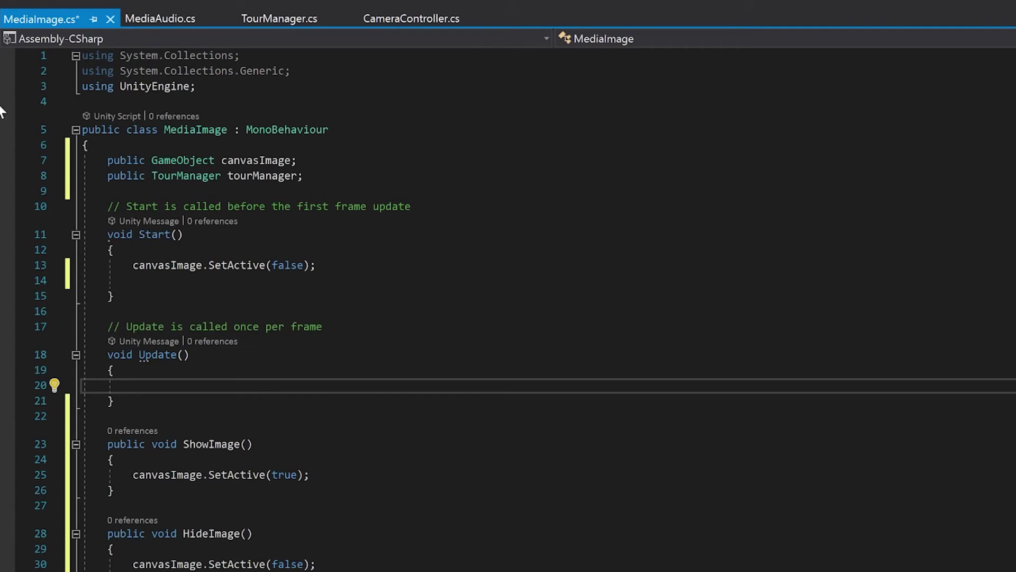
left_click(147, 15)
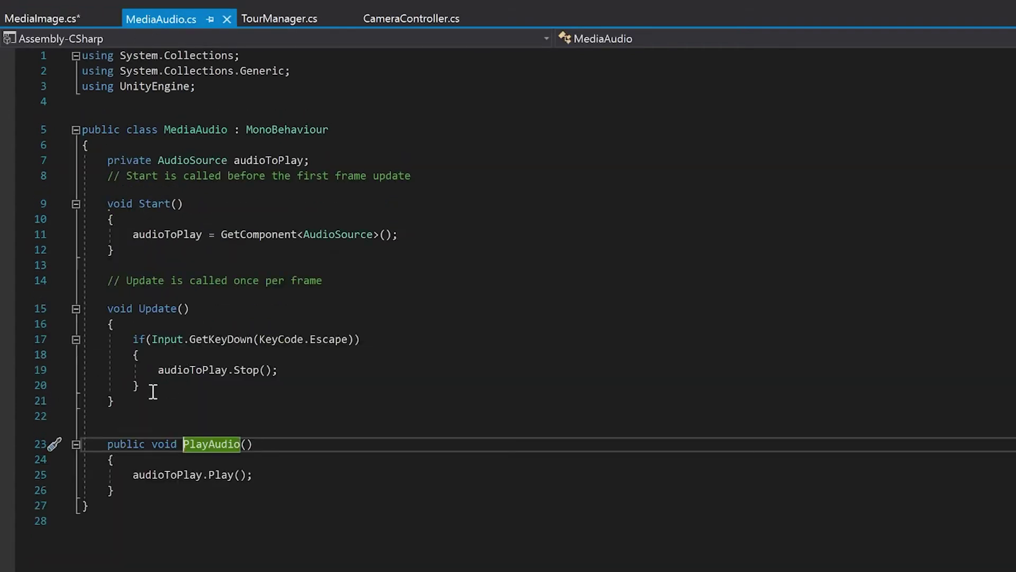
left_click_drag(152, 388, 85, 340)
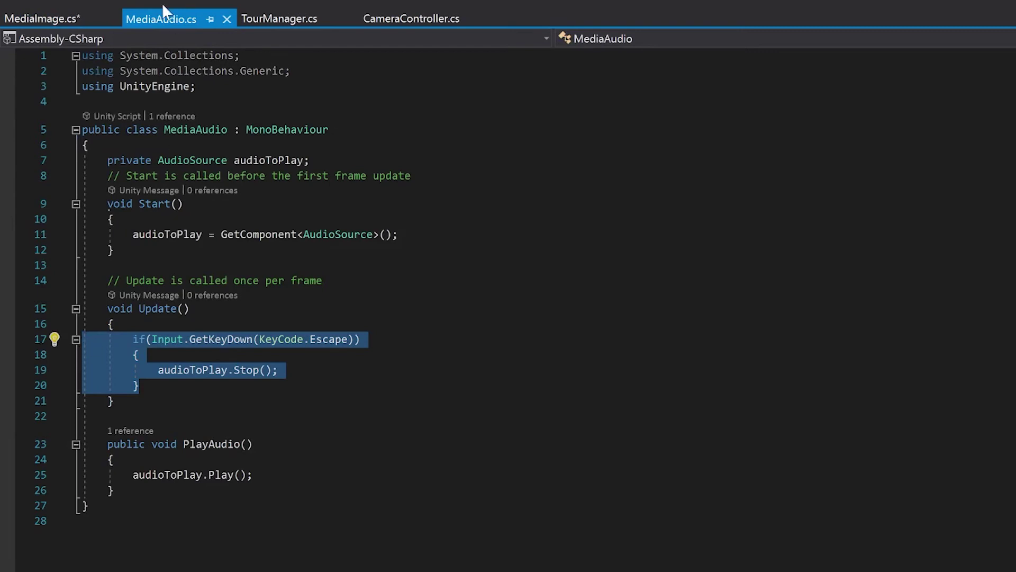
left_click(52, 16)
type("if (Input.GetKeyDown(KeyCode.Escape)) {     audioToPlay.Stop(); }")
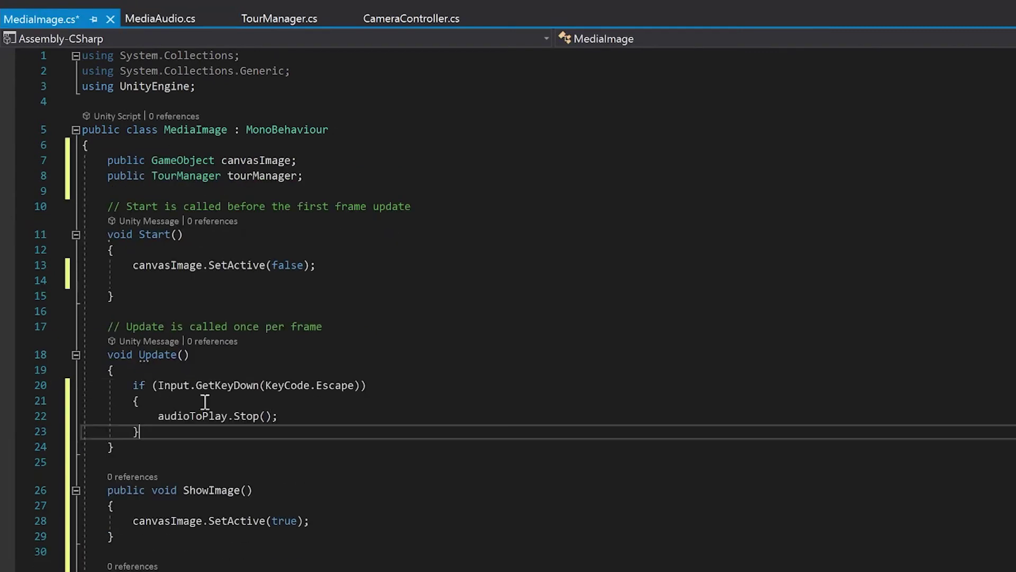
Step: Replace the pasted audioToPlay.Stop() call with HideImage();
left_click_drag(317, 422, 157, 416)
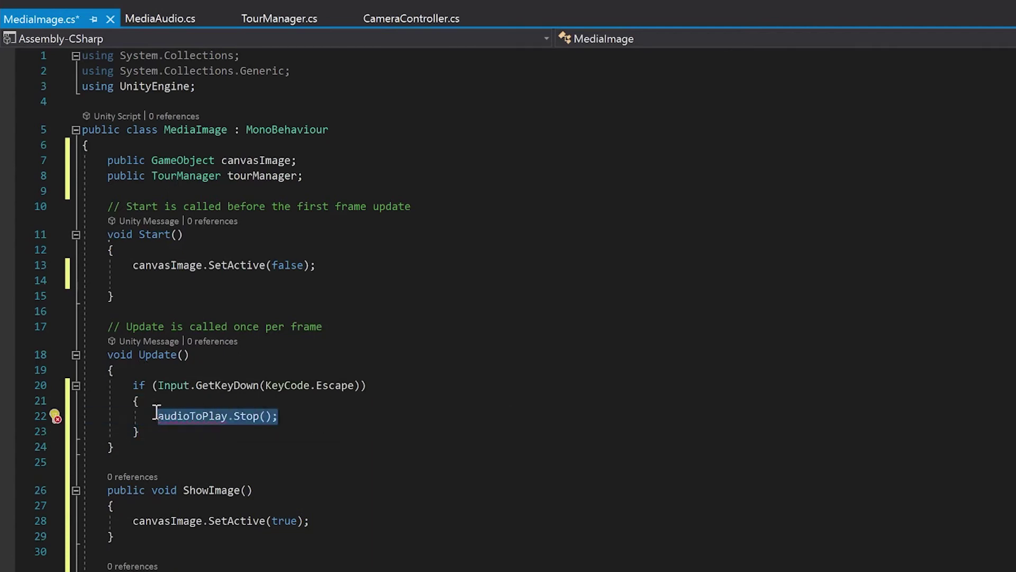
type("HideImage")
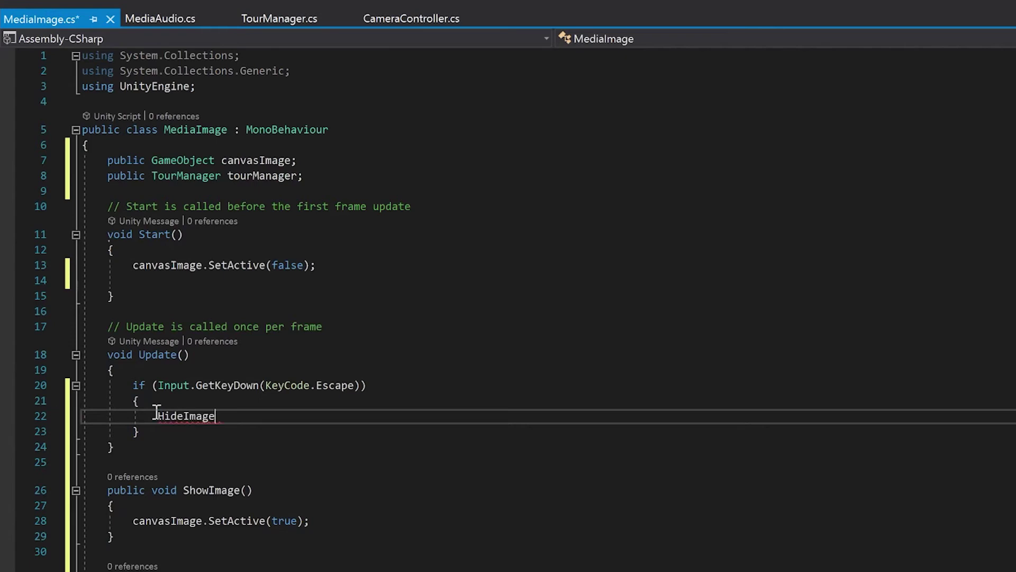
double_click(156, 412)
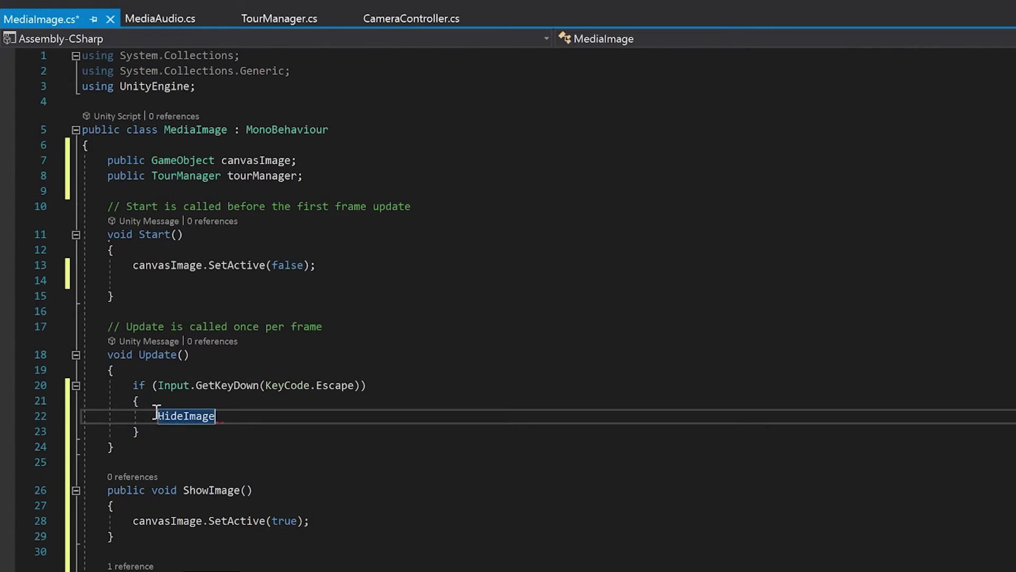
key("End")
type("();")
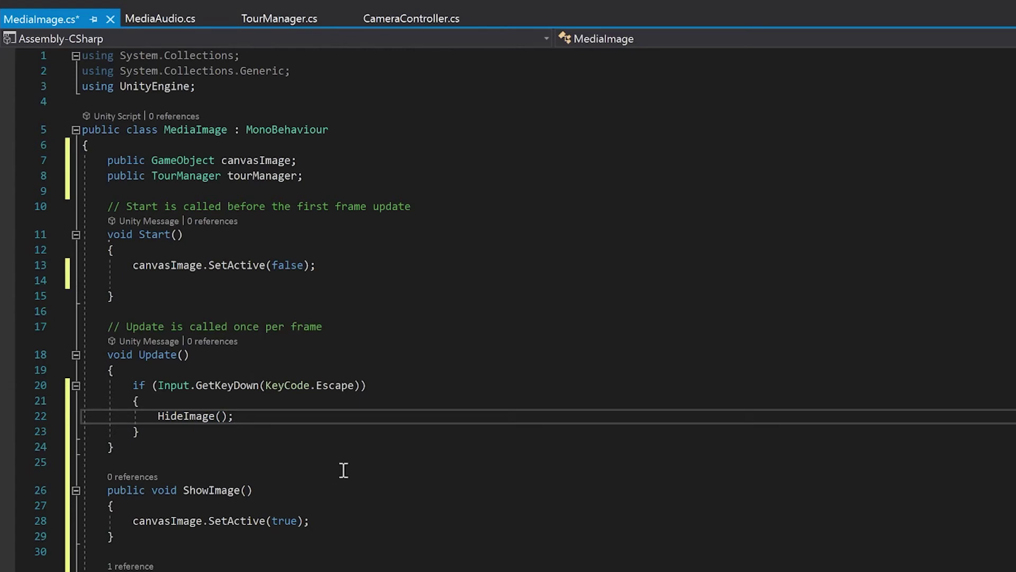
Step: Add 'canvasImage.activeSelf &&' to the Escape condition, save, and switch to TourManager.cs
left_click(158, 386)
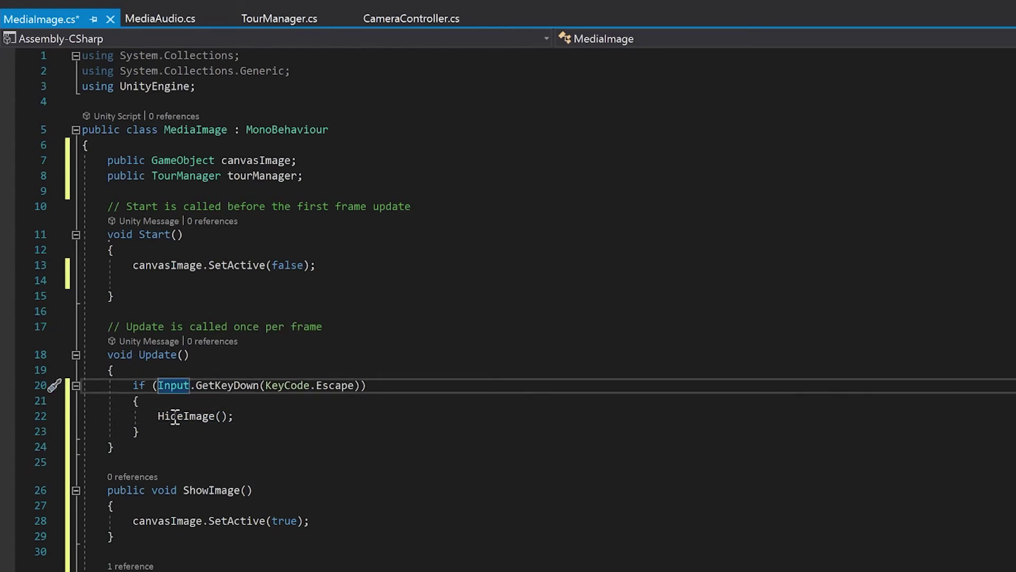
type("canvas")
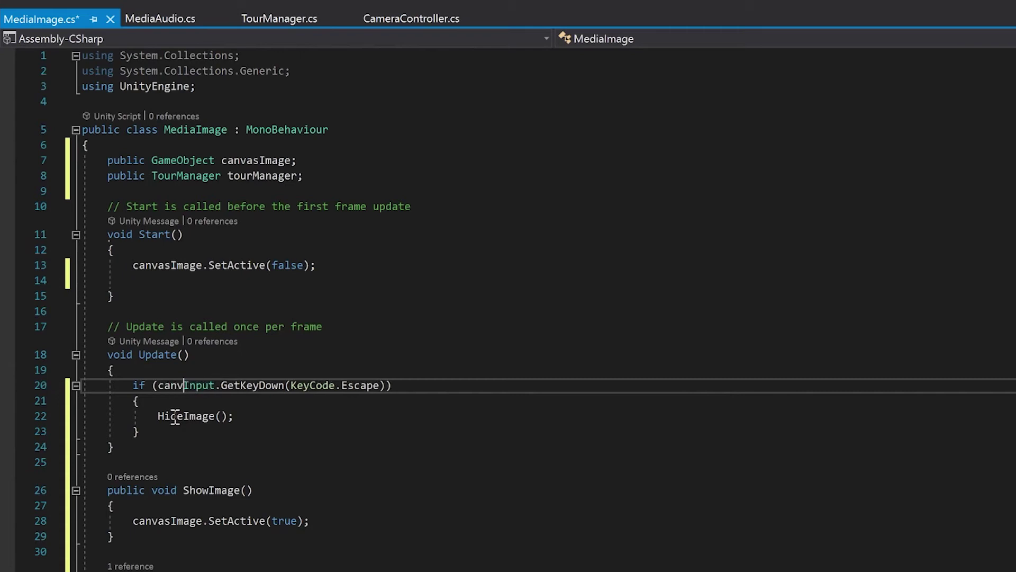
type("Image.")
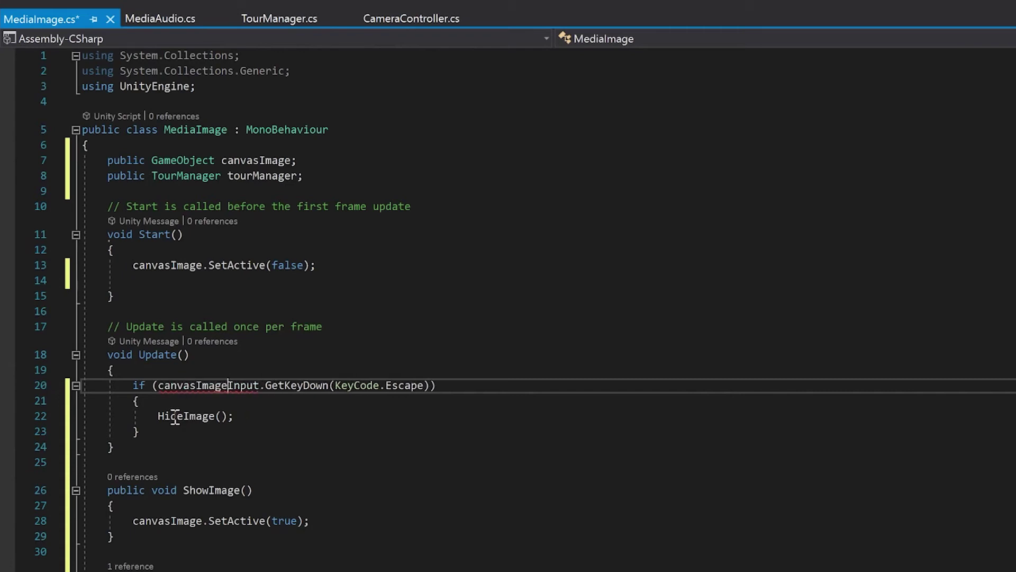
type("activeSelf")
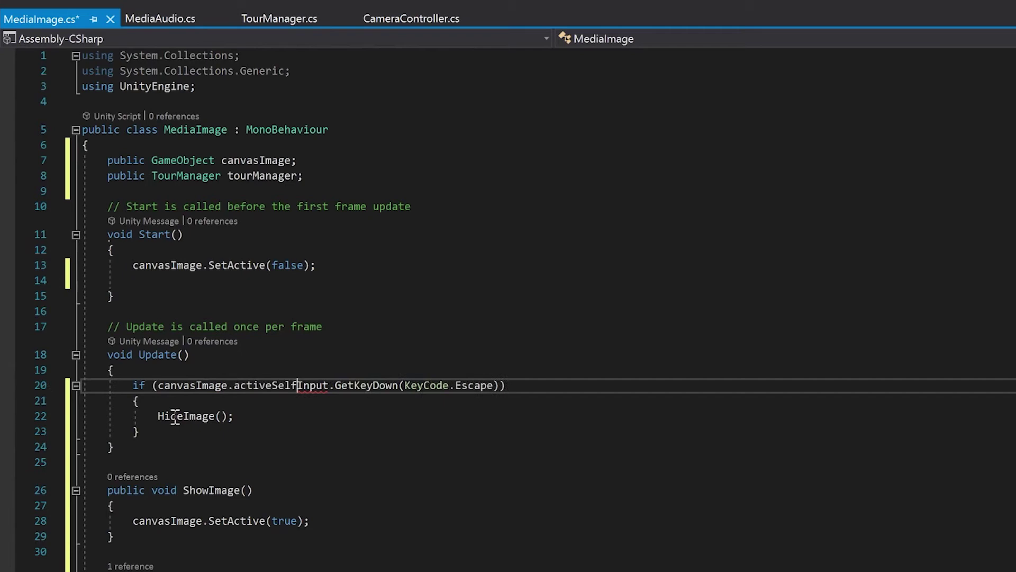
type(" &&")
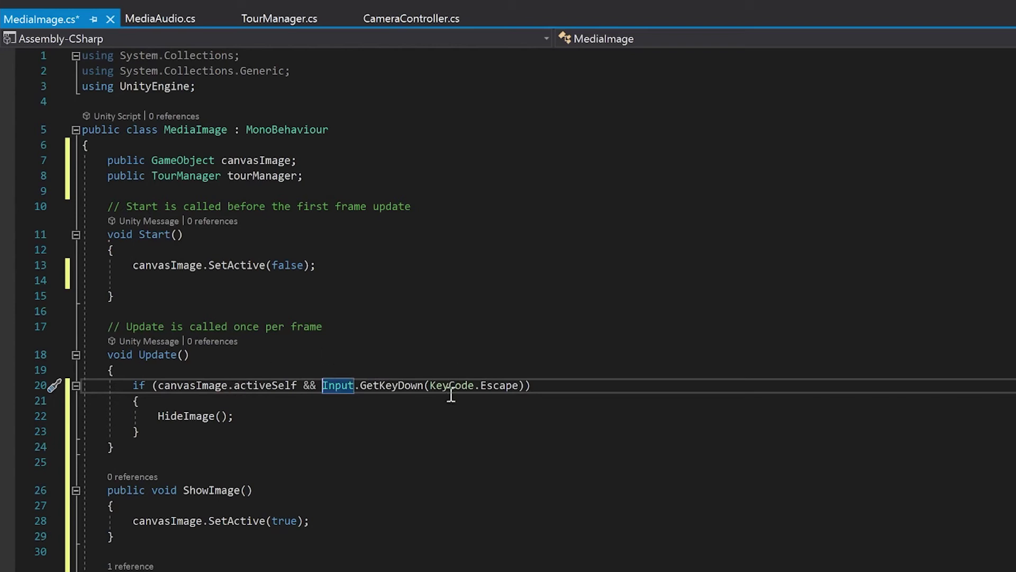
key("ctrl+s")
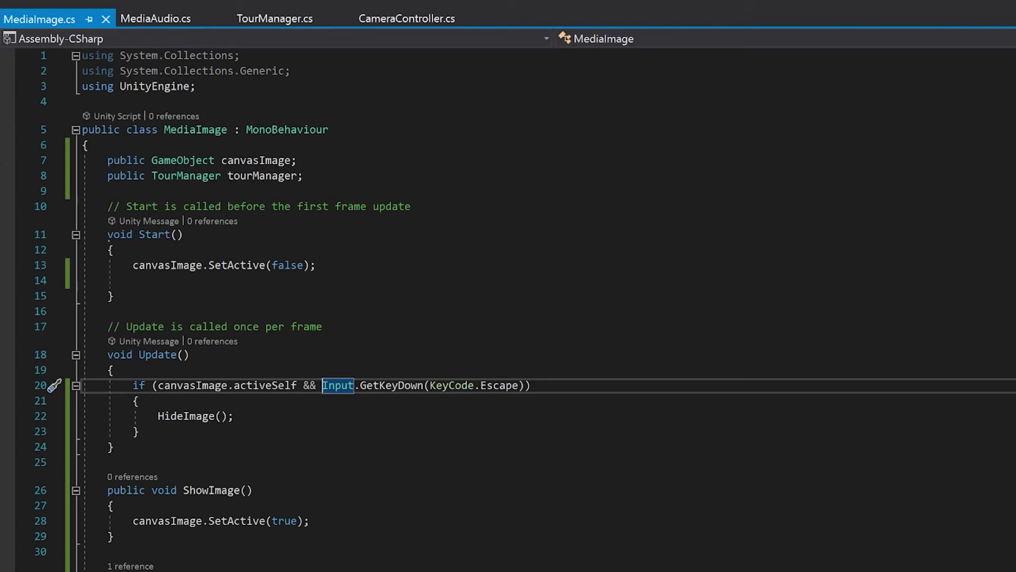
left_click(255, 17)
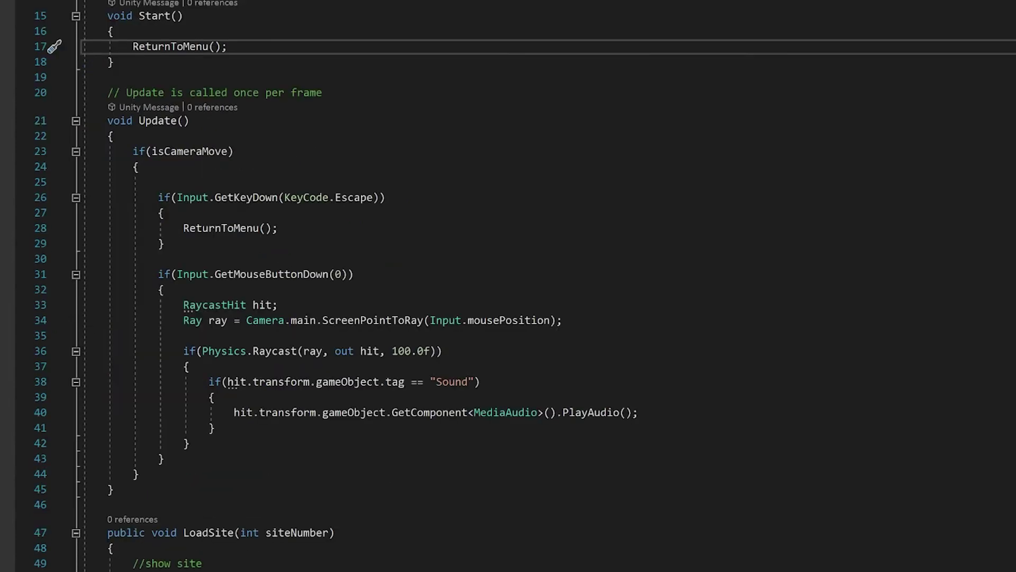
Step: Duplicate the Sound tag if-block as an else branch after it
scroll(508, 286, "down", 4)
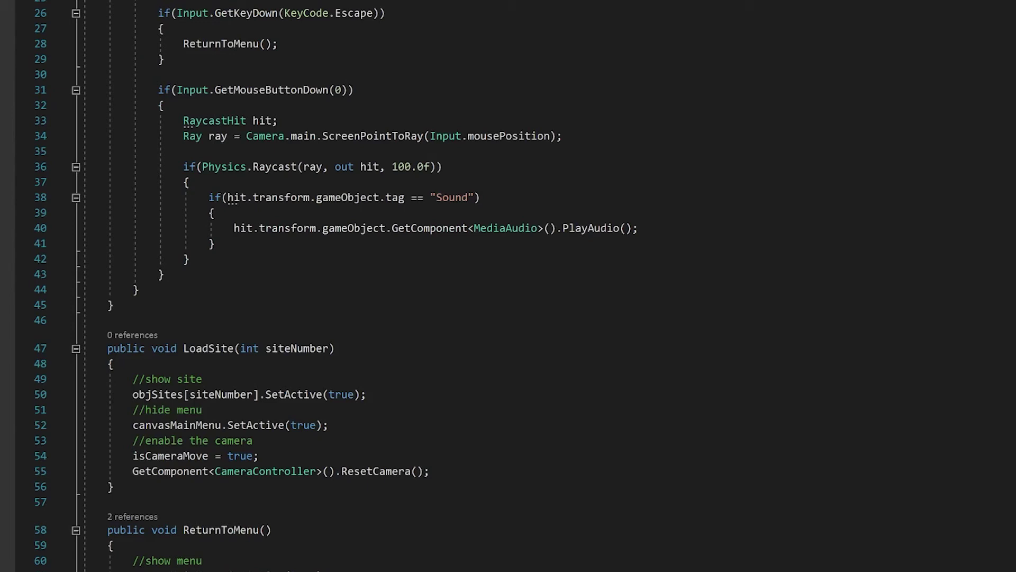
left_click_drag(245, 242, 207, 197)
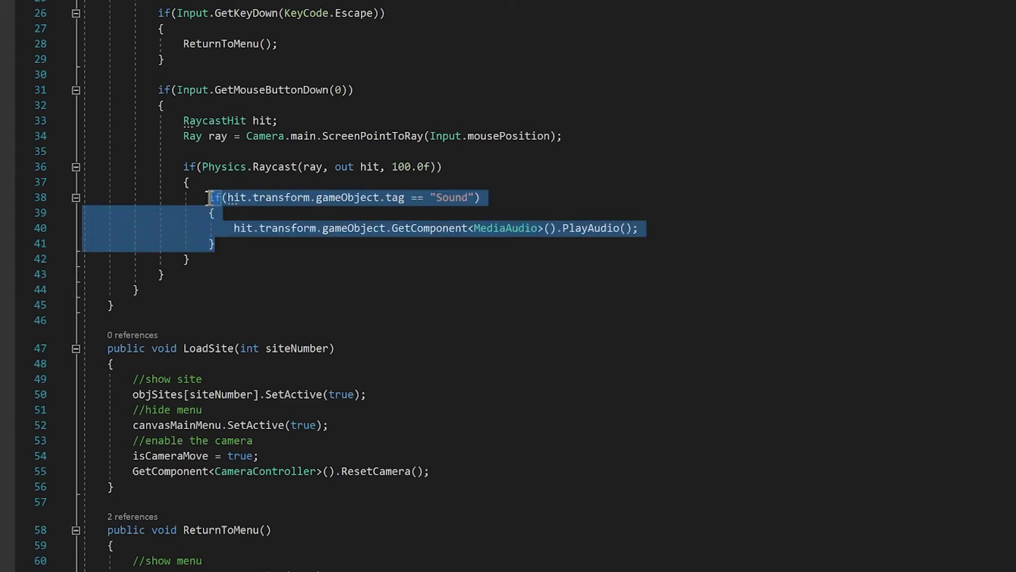
left_click(254, 247)
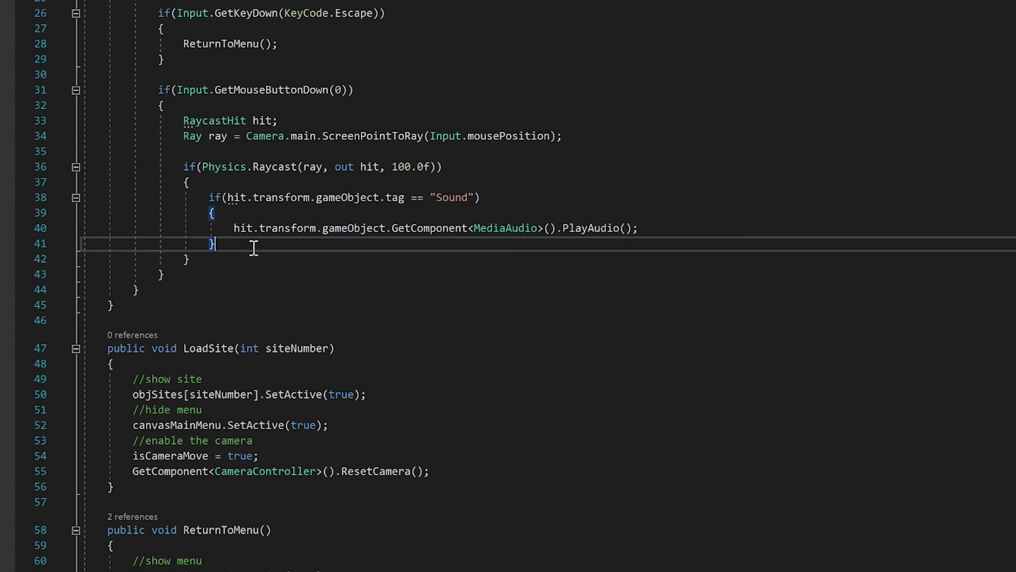
key("Return")
type("else")
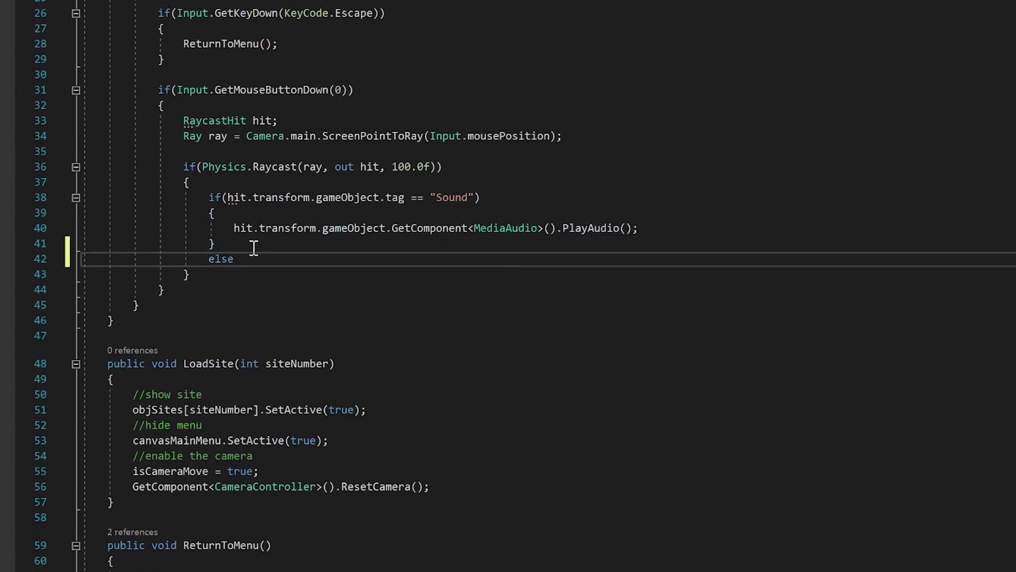
type("if (hit.transform.gameObject.tag == \"Sound\") { hit.transform.gameObject.GetComponent<MediaAudio>().PlayAudio(); }")
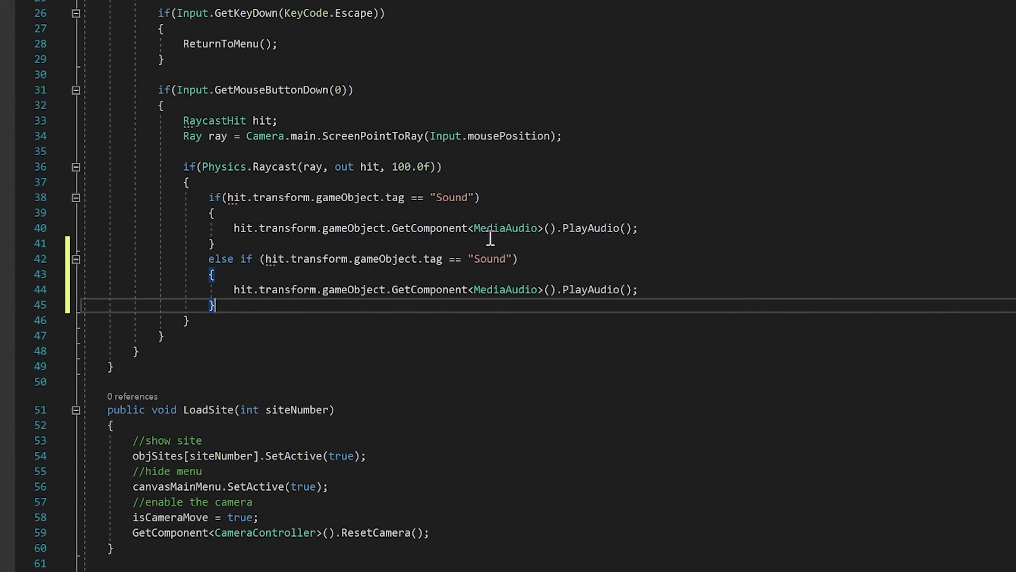
Step: Change the new branch's tag to "Image", MediaAudio to MediaImage, and PlayAudio to ShowImage
left_click_drag(505, 258, 475, 258)
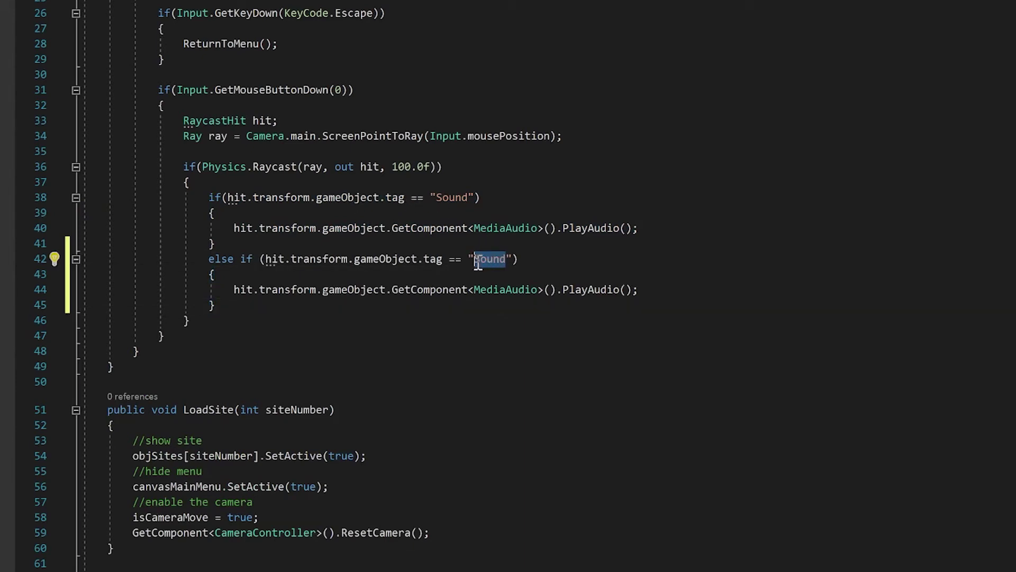
type("Image")
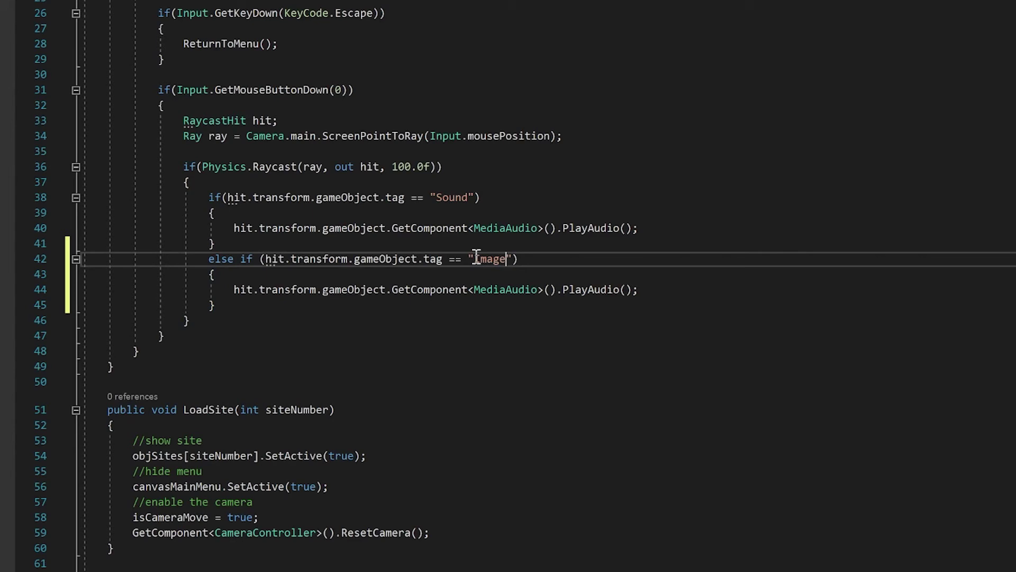
left_click_drag(537, 290, 474, 290)
type("MediaImage")
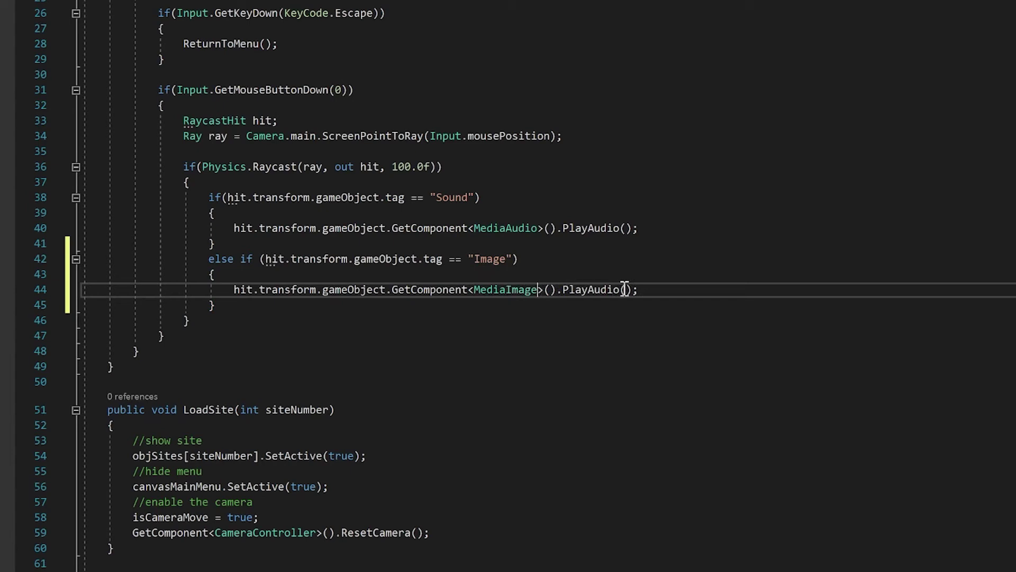
key("ctrl+shift+Left")
left_click_drag(619, 290, 562, 291)
type("ShowImage")
left_click(762, 277)
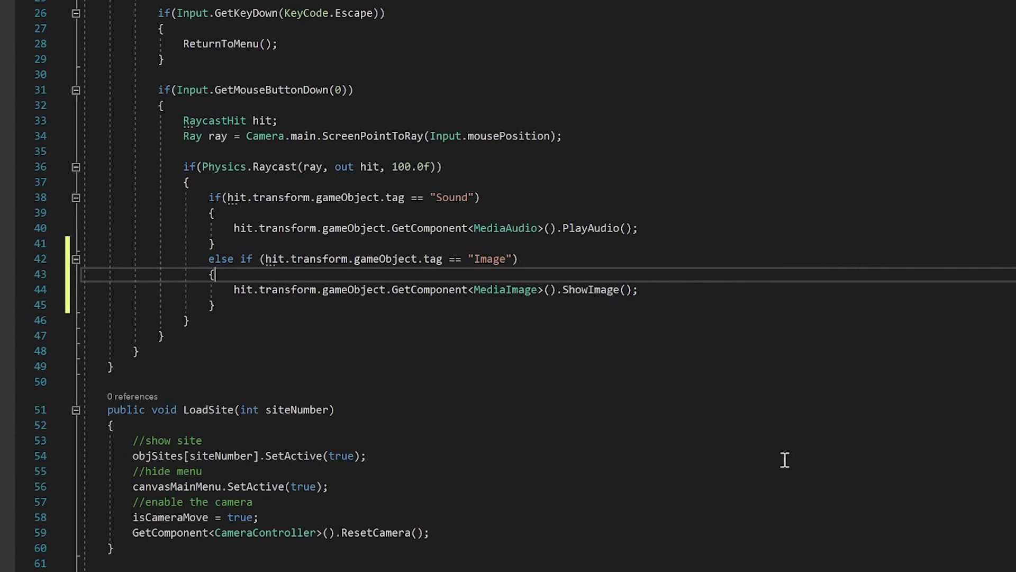
Step: Add public void ReturnToSite() setting isCameraMove = true; below ReturnToMenu
scroll(722, 499, "down", 3)
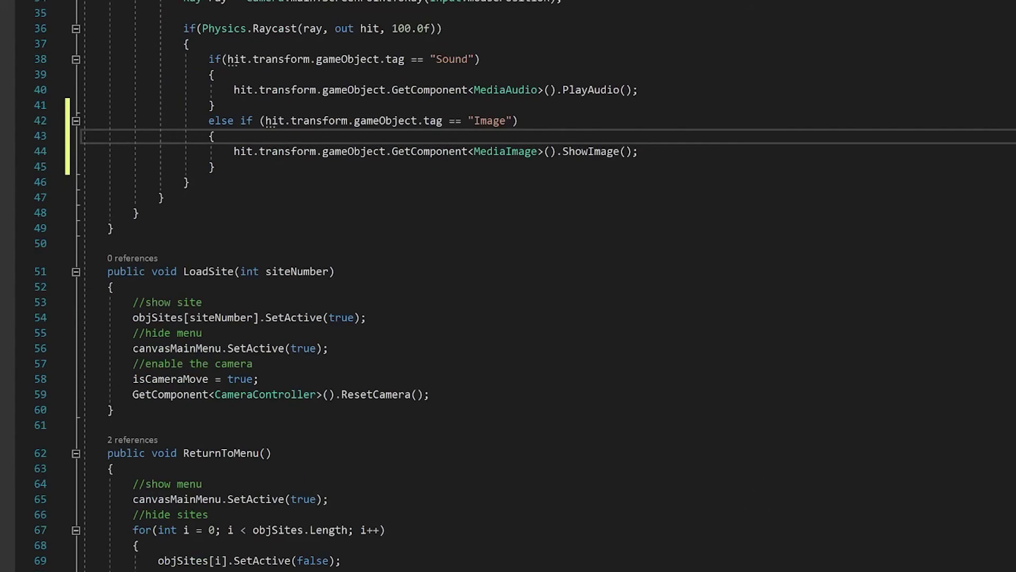
left_click(112, 469)
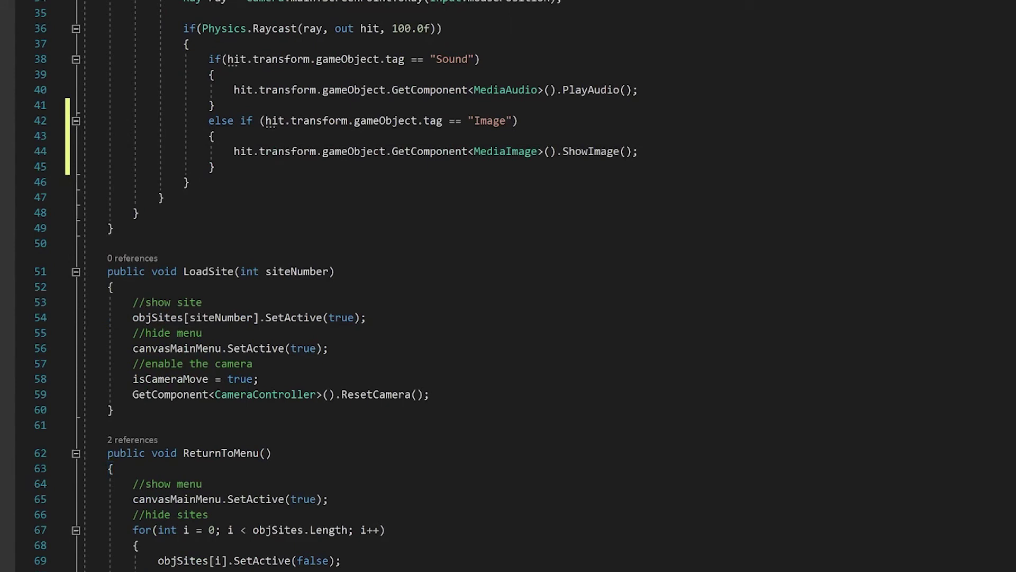
left_click(222, 288)
type("ReturnT")
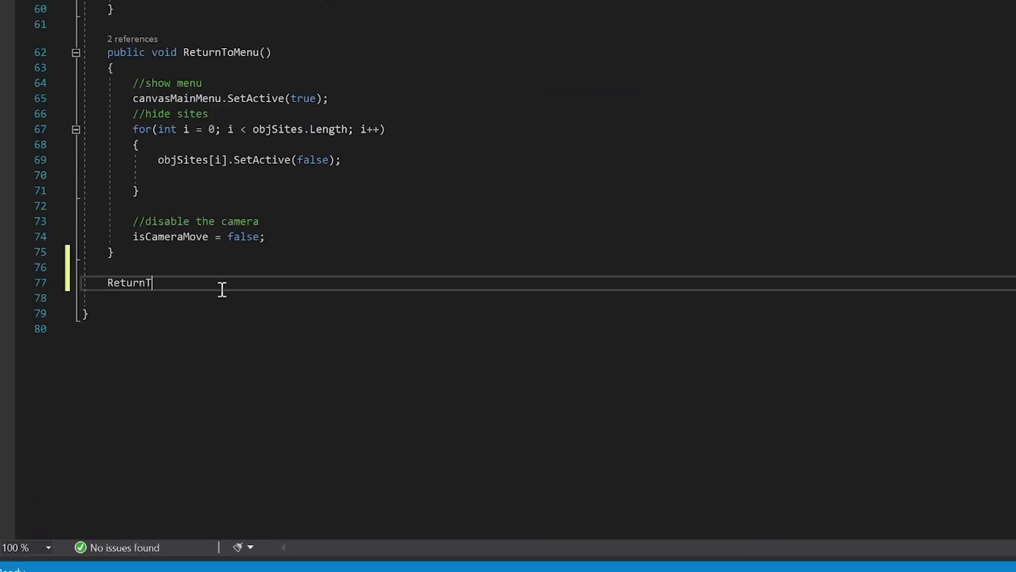
type("o")
key("BackSpace")
key("BackSpace")
key("BackSpace")
key("BackSpace")
key("BackSpace")
key("BackSpace")
key("BackSpace")
key("BackSpace")
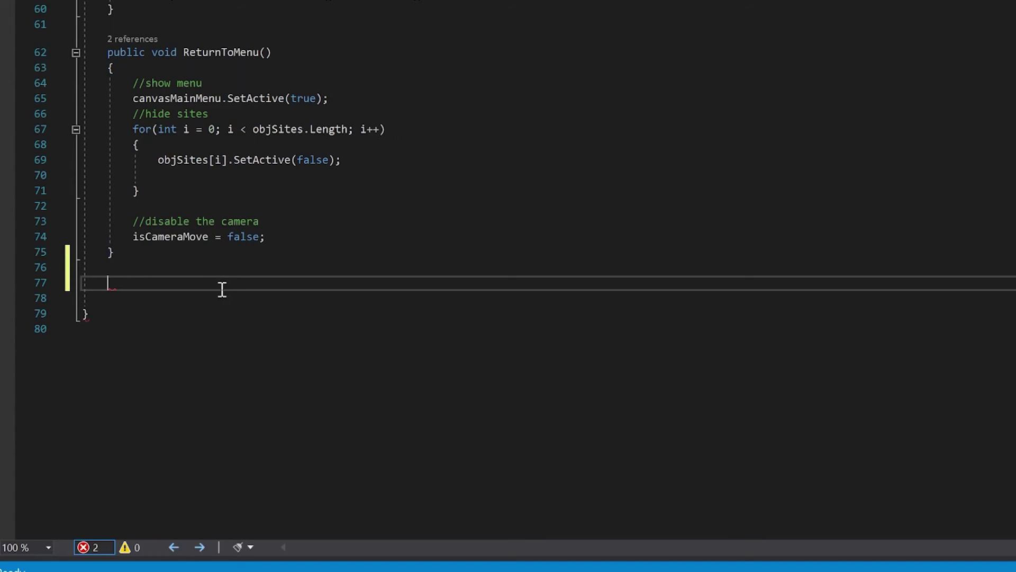
type("public void ReturnToSit")
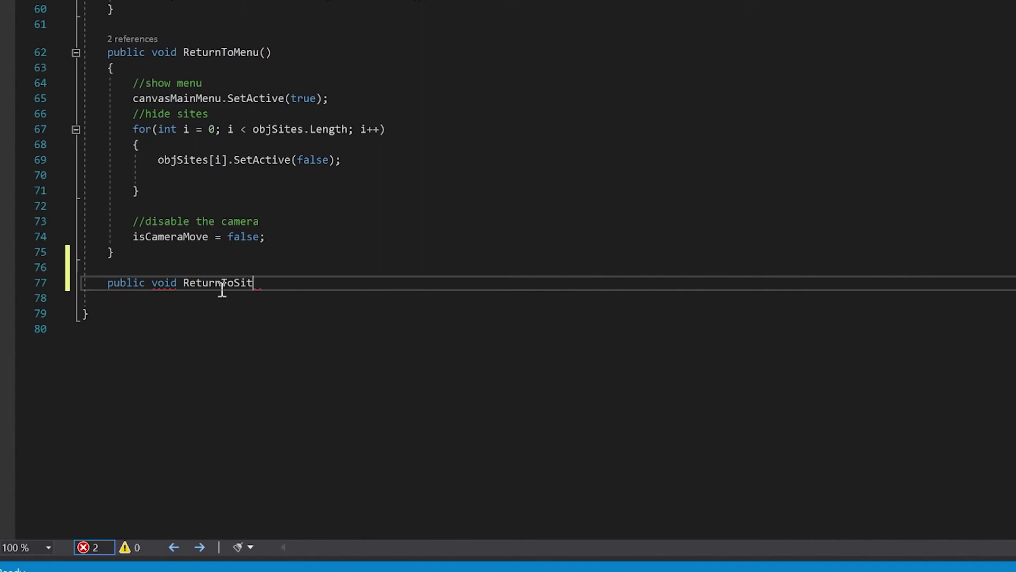
type("e(")
key("Return")
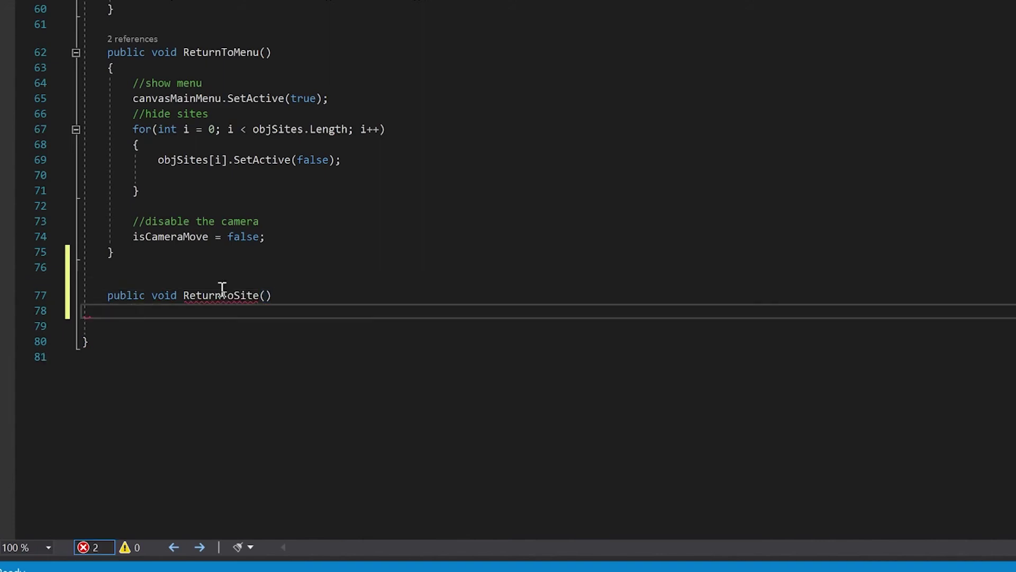
type("{")
key("Return")
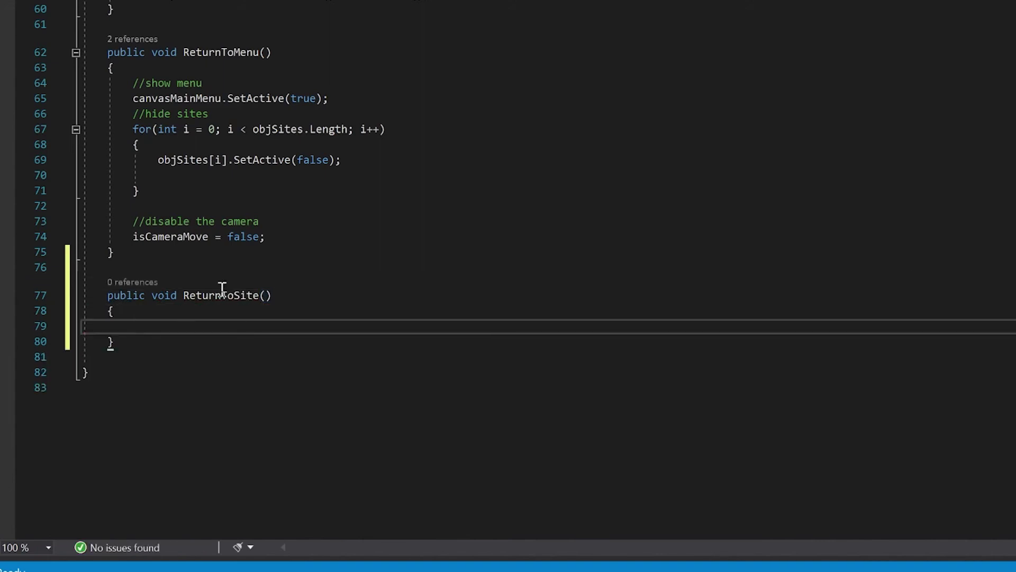
type("isCameraMove = tru")
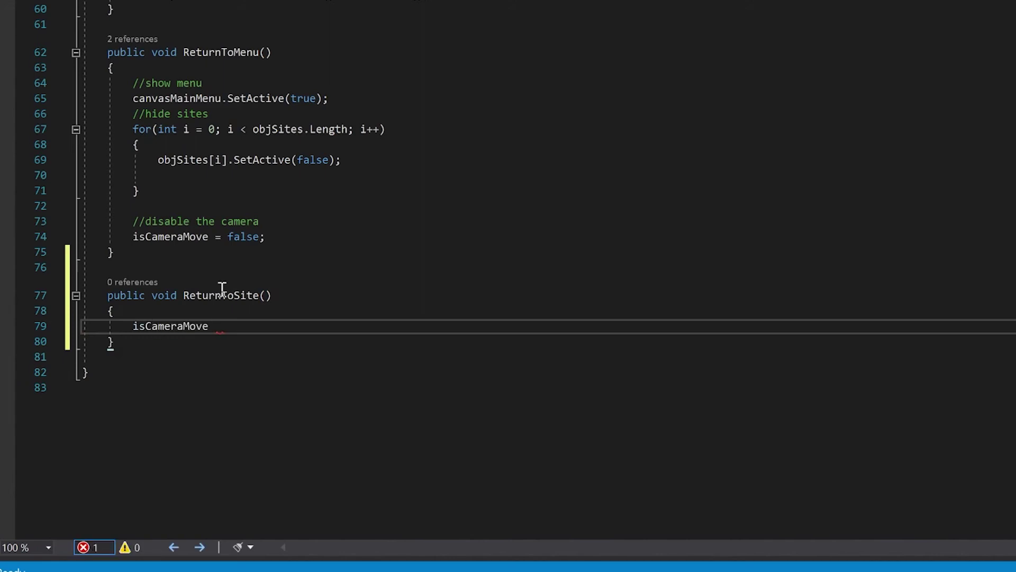
type("e;")
Step: Add public void OpenMedia() setting isCameraMove = false; and save TourManager.cs
key("Down")
key("Return")
key("Return")
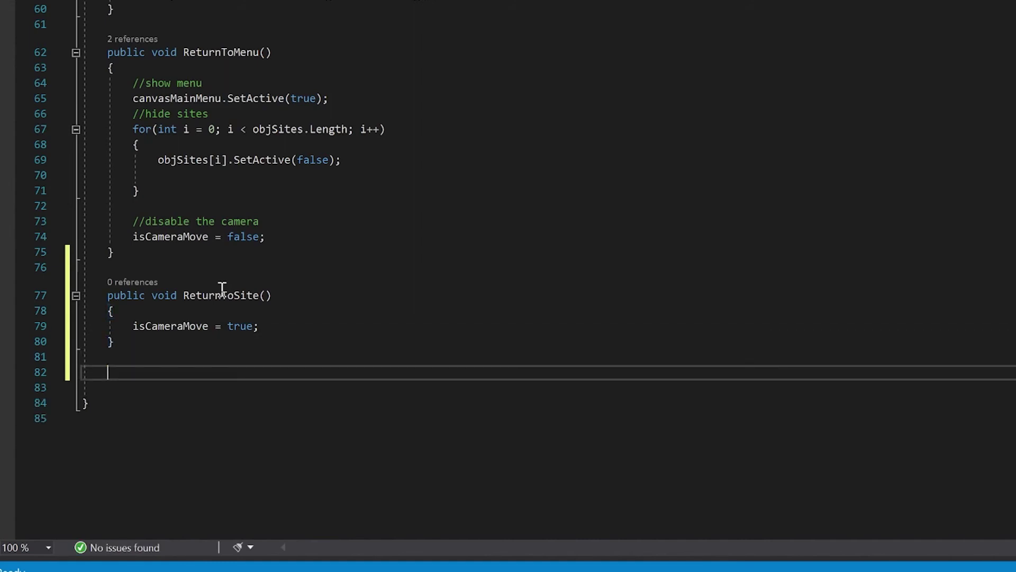
type("public void OpenMedia()")
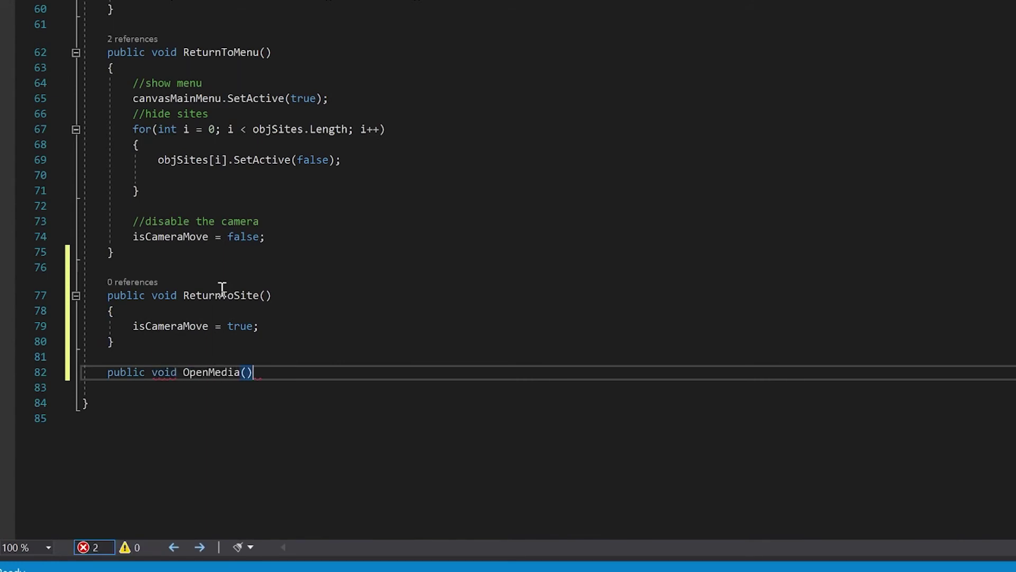
key("Return")
type("{")
key("Return")
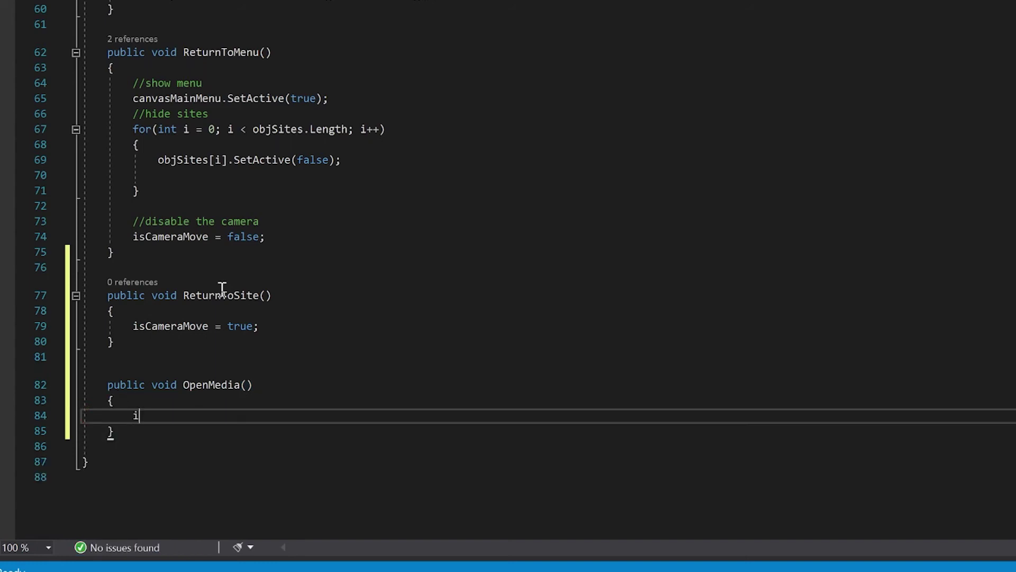
type("isCameraMove")
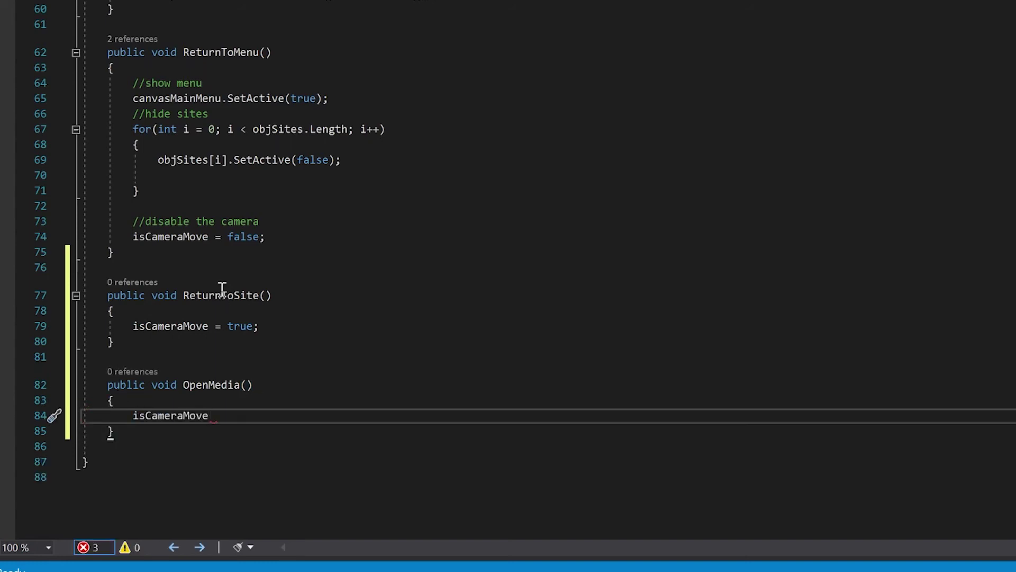
type(" = false;")
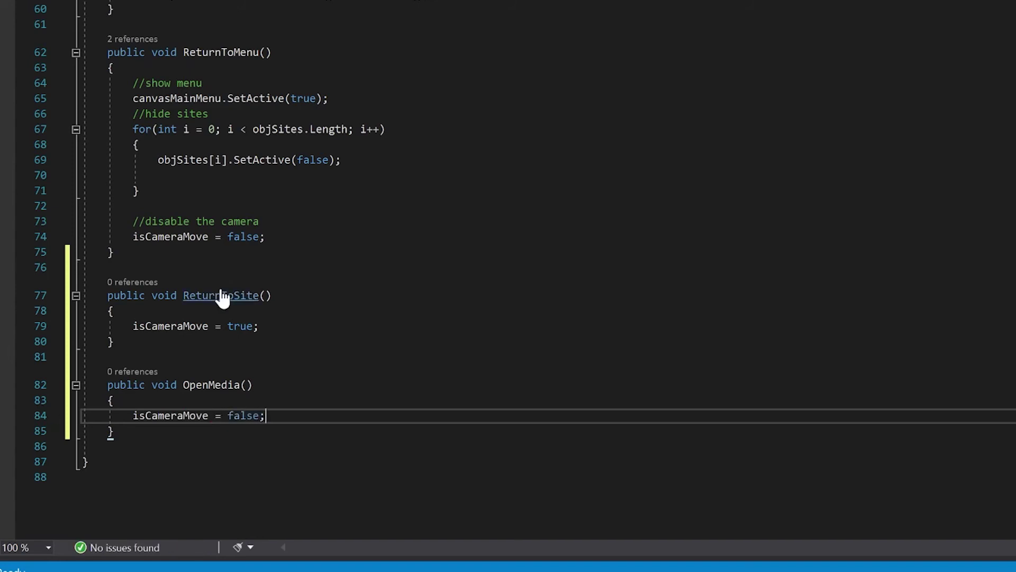
key("ctrl+s")
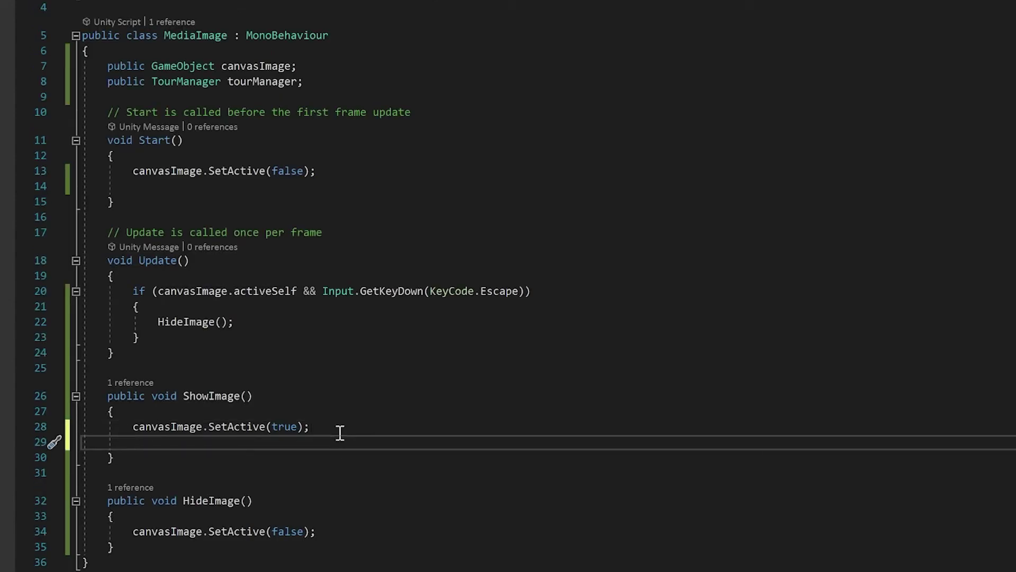
Step: Add tourManager.OpenMedia(); to ShowImage and tourManager.ReturnToSite(); to HideImage, then save MediaImage.cs
type("tourManager.")
type("OpenMedia")
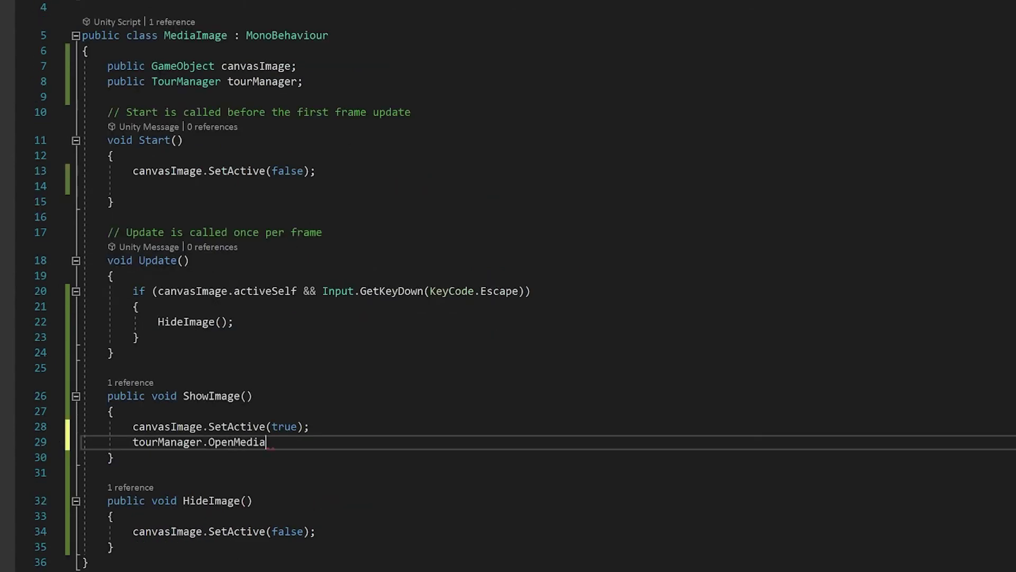
type("();")
left_click(338, 534)
key("Return")
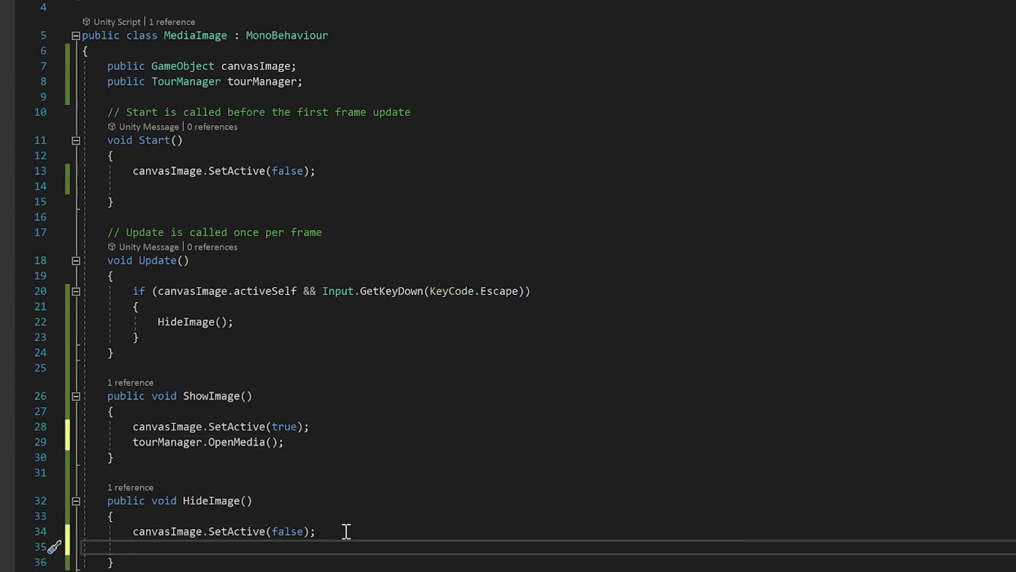
type("tourManager.")
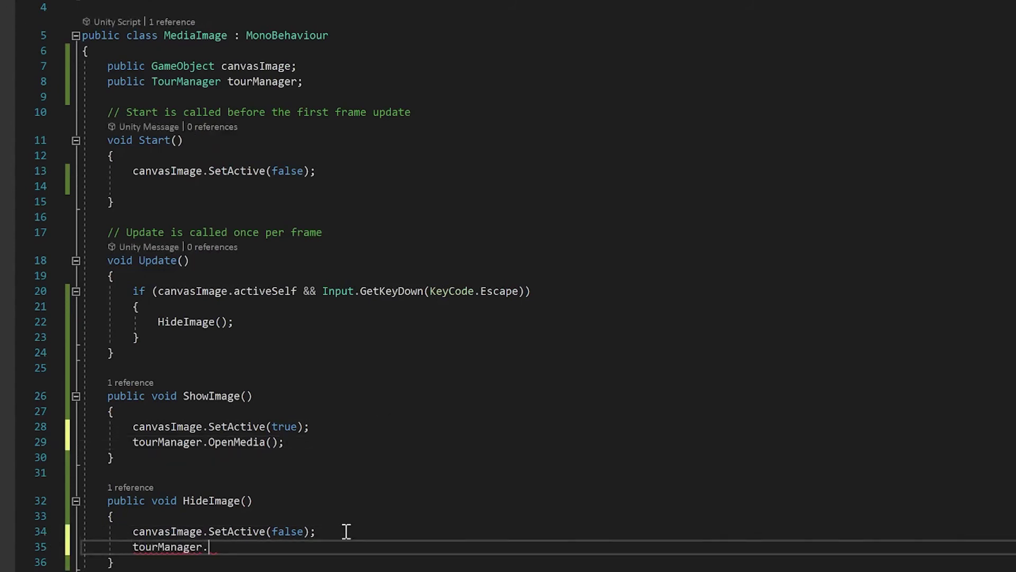
type("re")
key("Tab")
key("BackSpace")
key("BackSpace")
key("BackSpace")
key("BackSpace")
type("Site()")
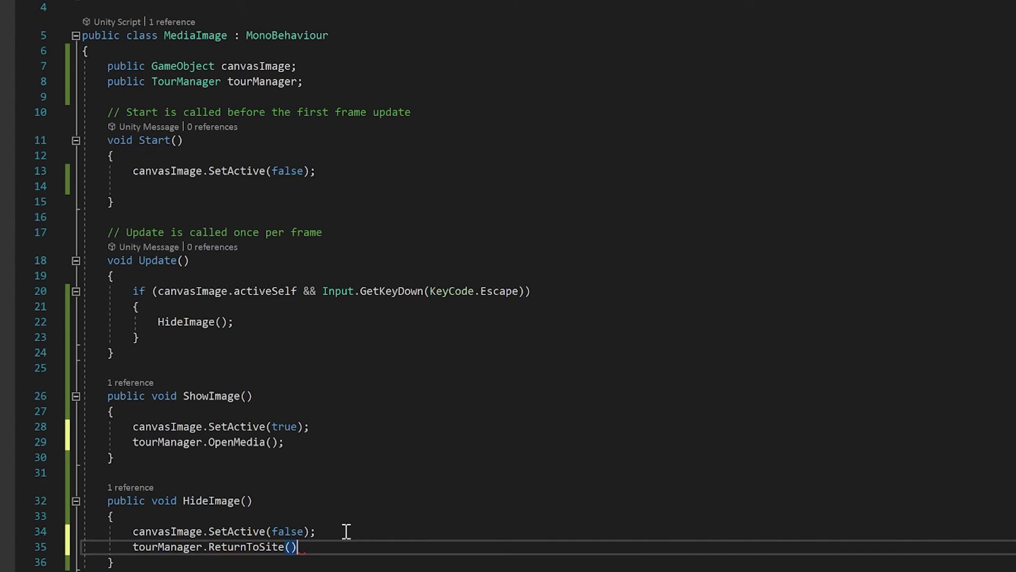
type(";")
key("ctrl+s")
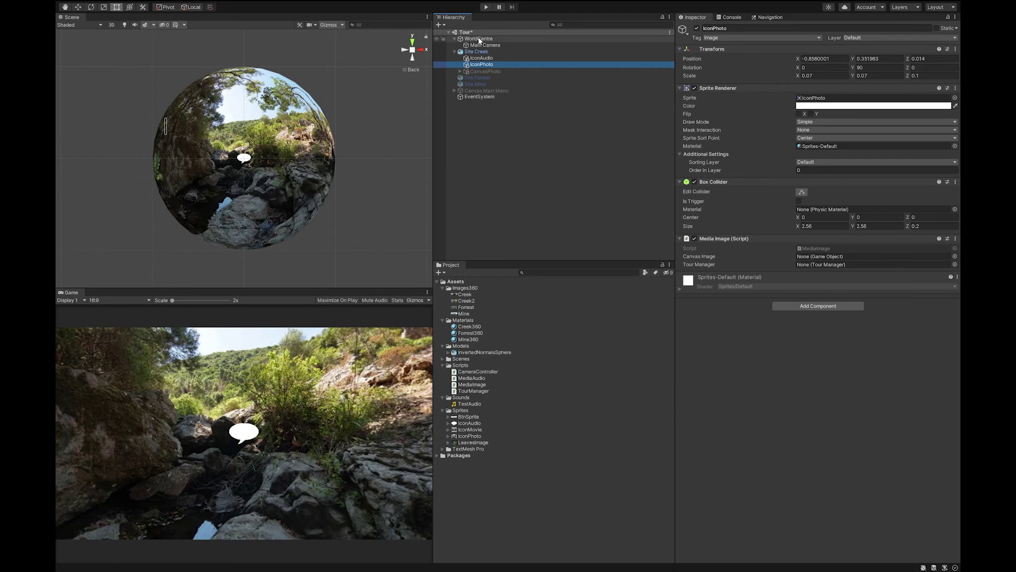
Step: Assign WorldCentre to Tour Manager and CanvasPhoto to Canvas Image on IconPhoto's Media Image
left_click_drag(478, 40, 830, 268)
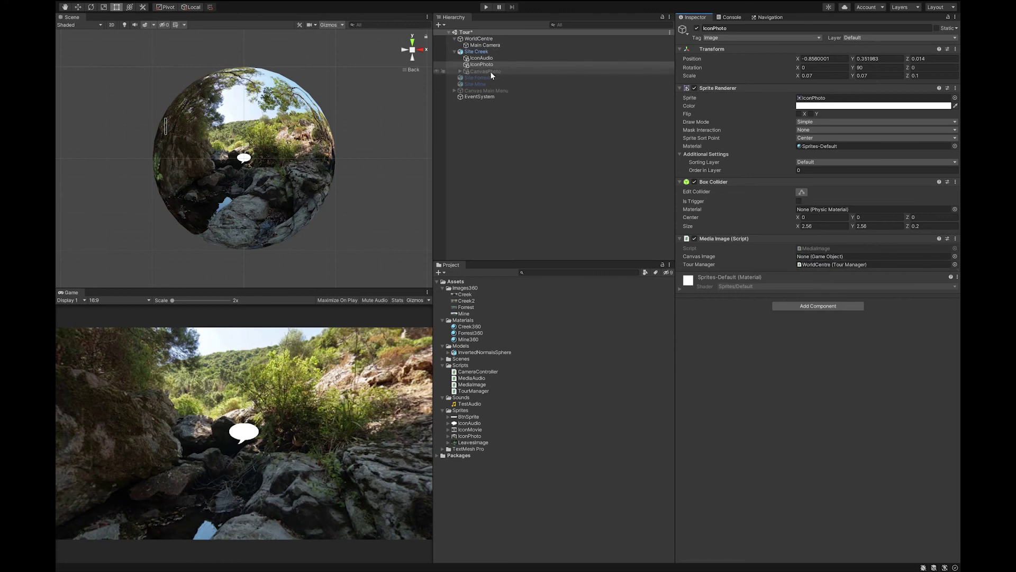
left_click_drag(490, 71, 817, 257)
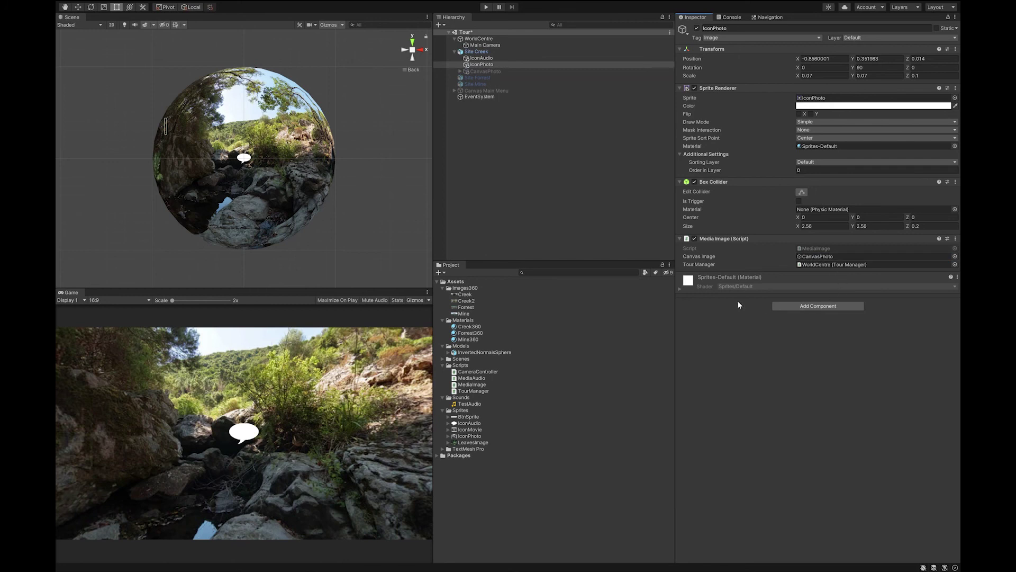
Step: Play the tour, go to Creek, and activate the photo icon to show the leaves image
left_click(487, 7)
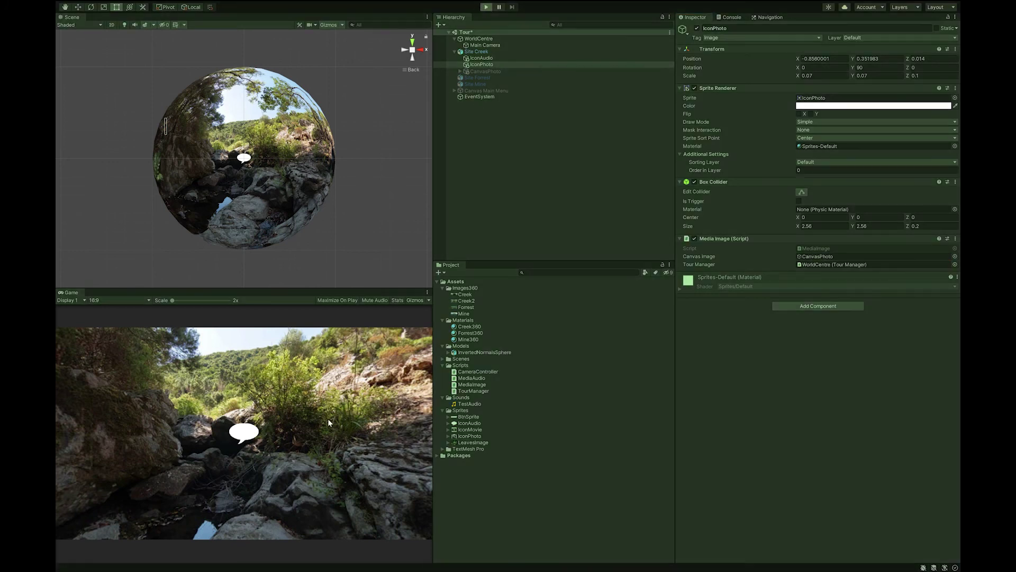
left_click(108, 421)
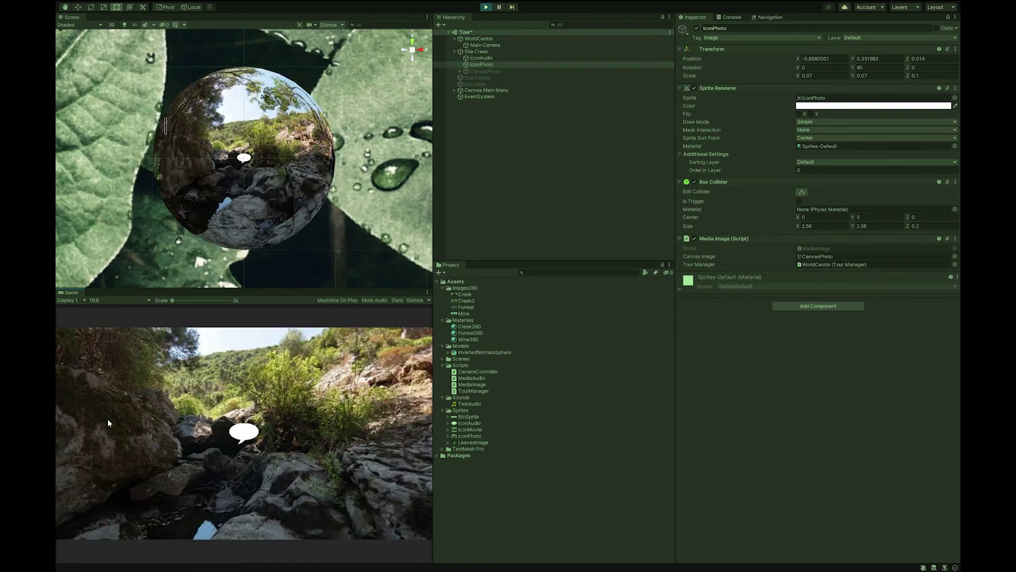
left_click_drag(138, 373, 96, 415)
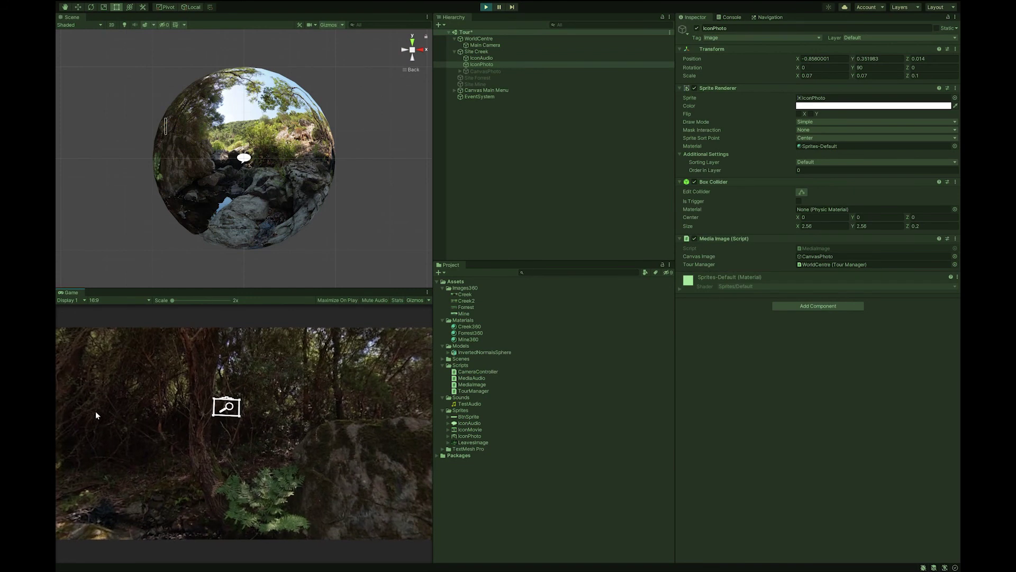
left_click(235, 409)
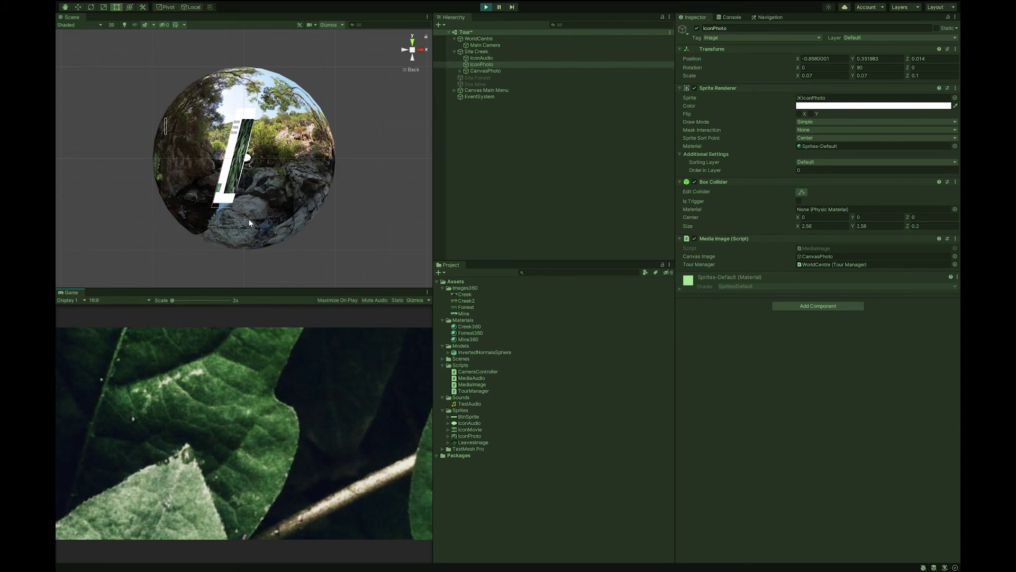
Step: Stop the tour, move CanvasPhoto under WorldCentre below Main Camera, check the objects, then rerun
left_click(485, 7)
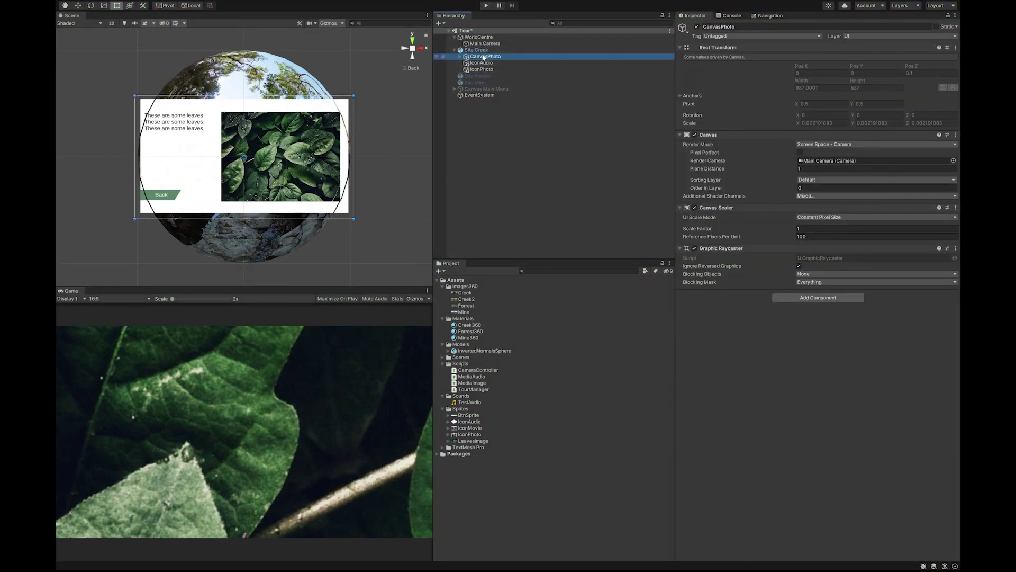
left_click_drag(478, 58, 510, 46)
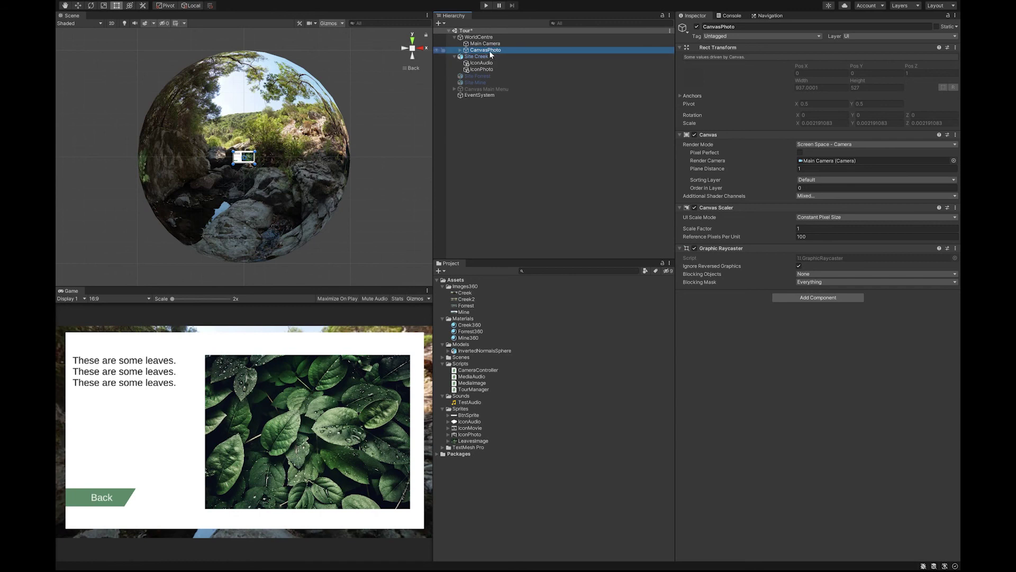
left_click(474, 63)
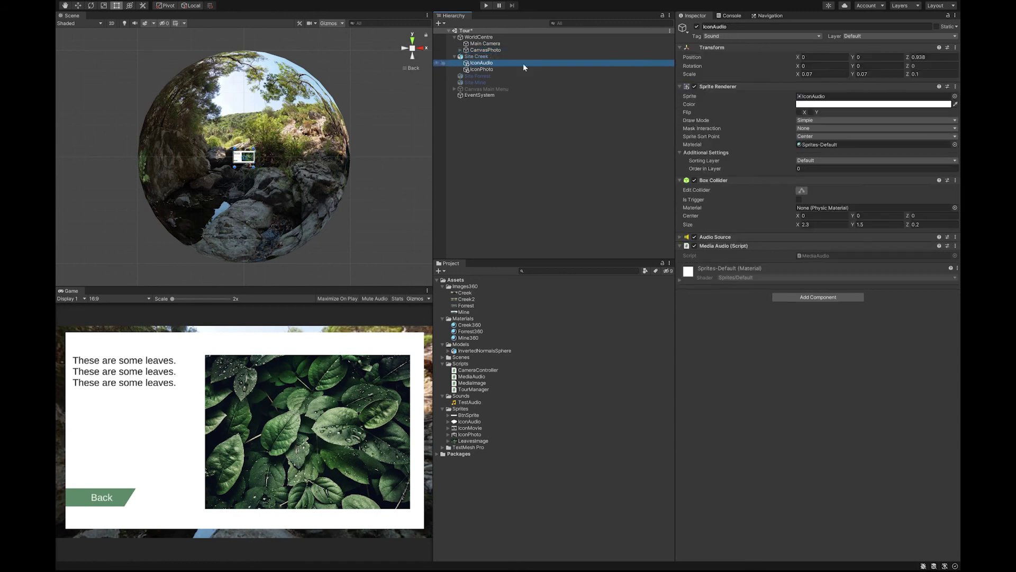
left_click(518, 56)
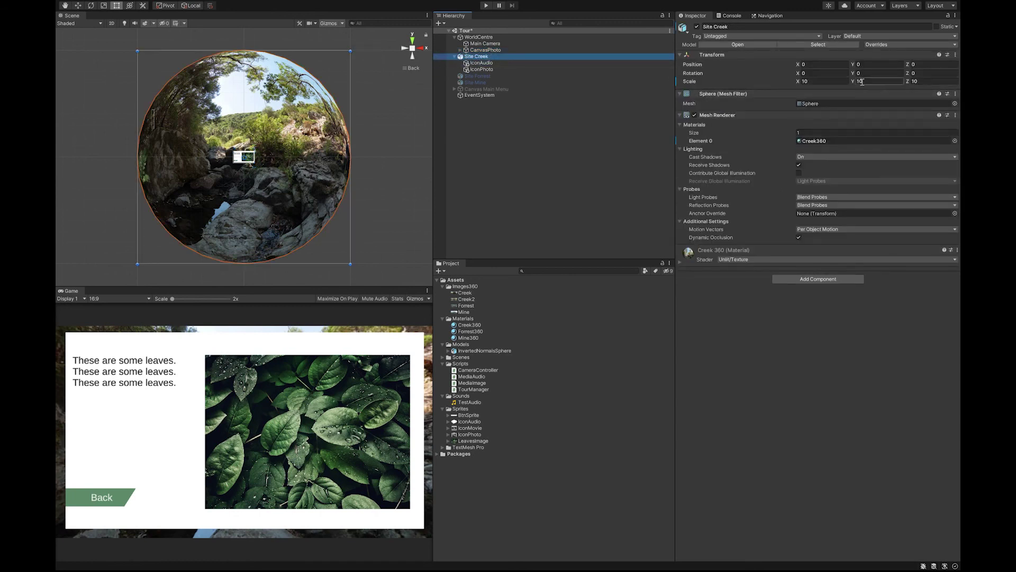
left_click(507, 50)
left_click(486, 6)
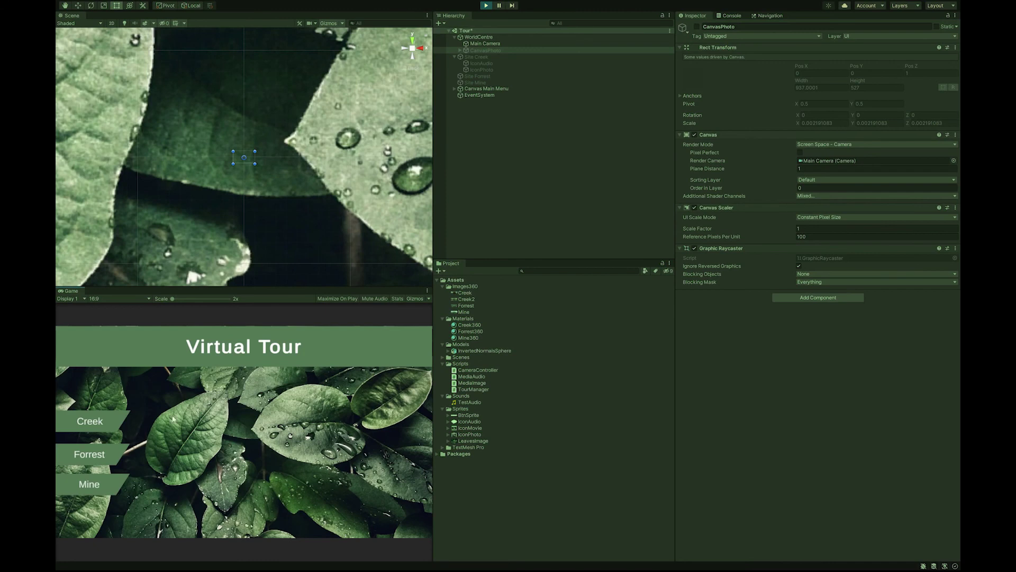
Step: At the Creek site, open the leaves panel from the photo icon, then stop the test run
left_click(115, 422)
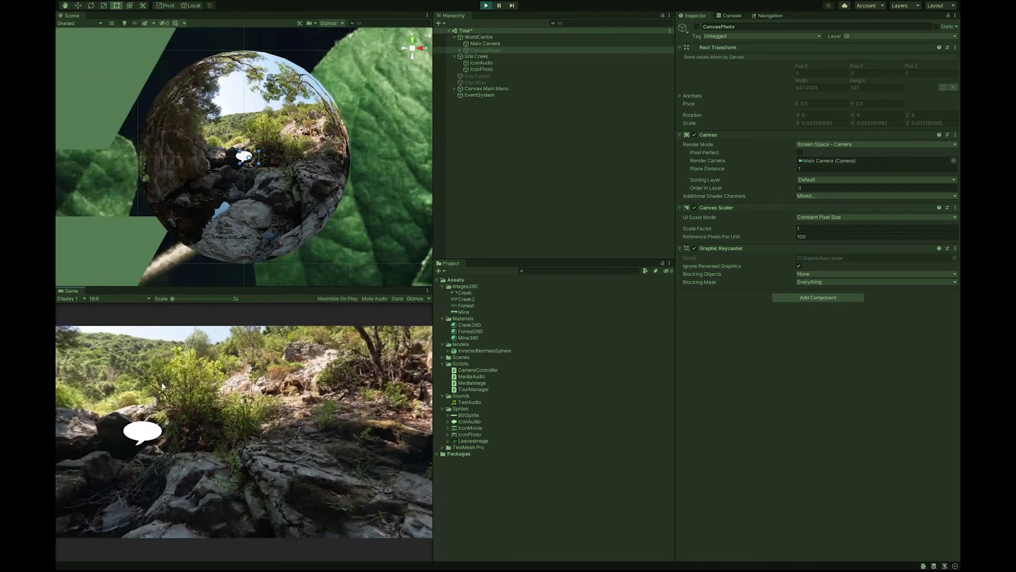
left_click_drag(162, 386, 93, 430)
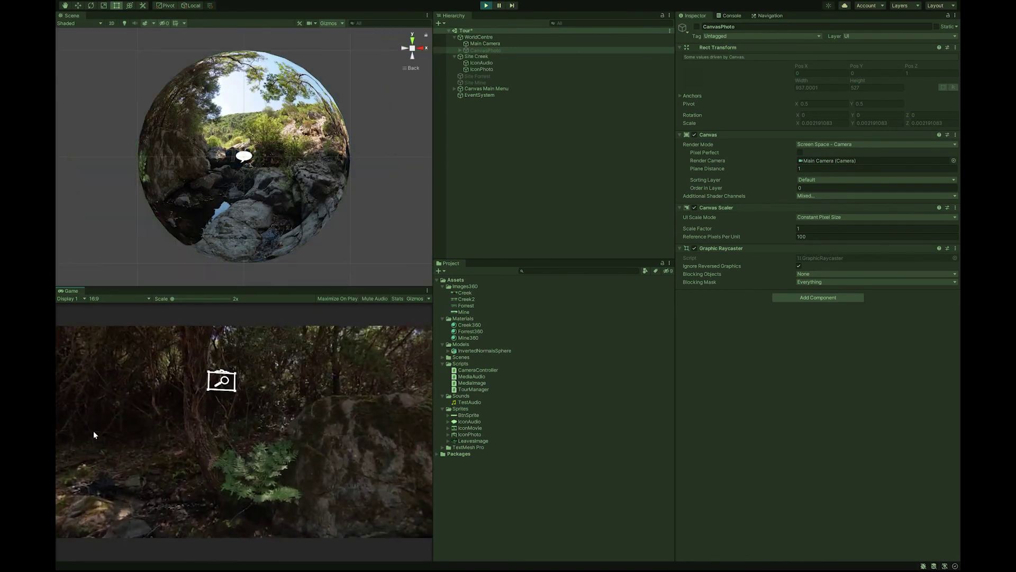
left_click(211, 382)
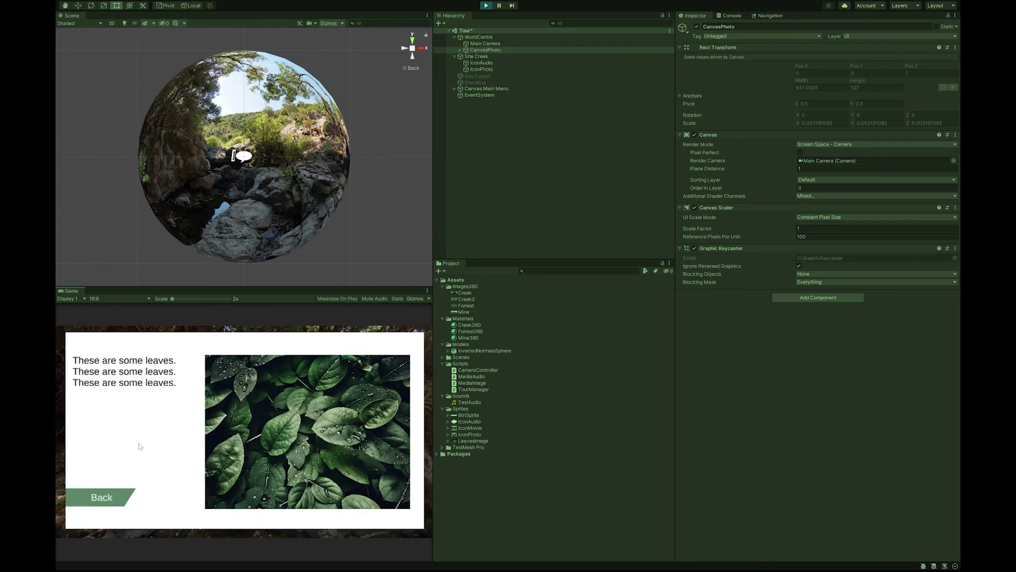
left_click(491, 5)
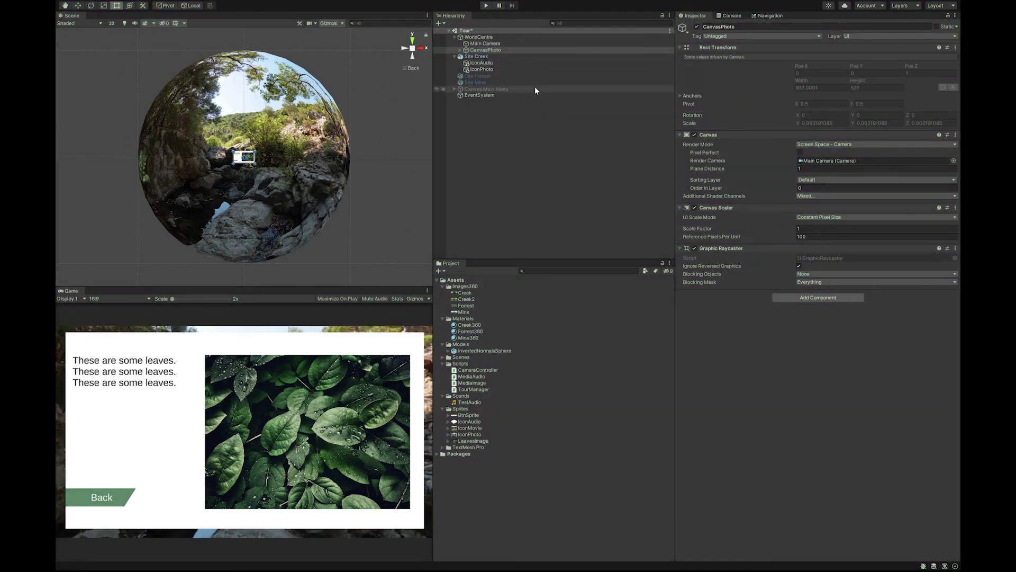
Step: Add an On Click entry to ButtonBack targeting IconPhoto with MediaImage.HideImage
left_click(460, 50)
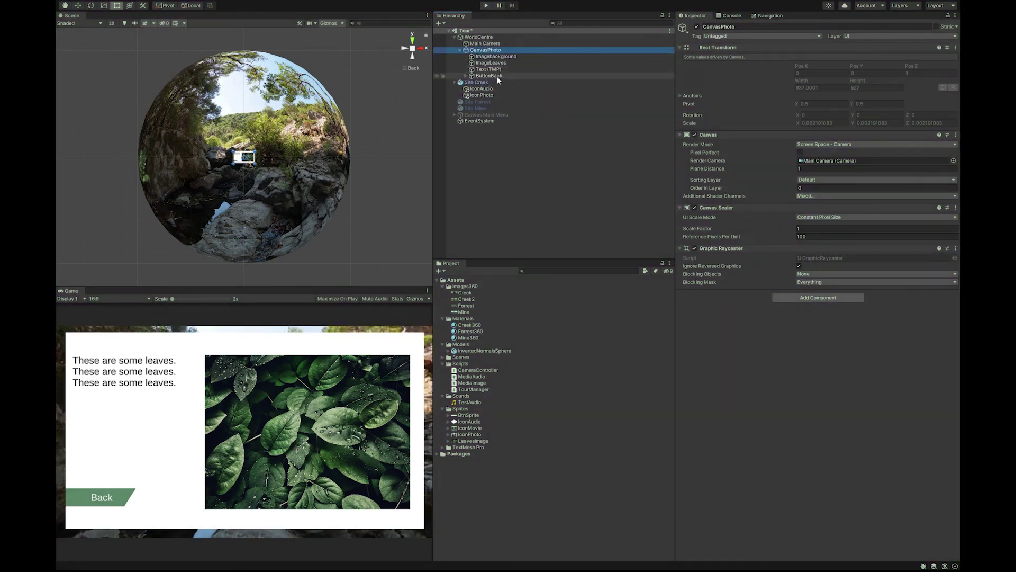
left_click(532, 76)
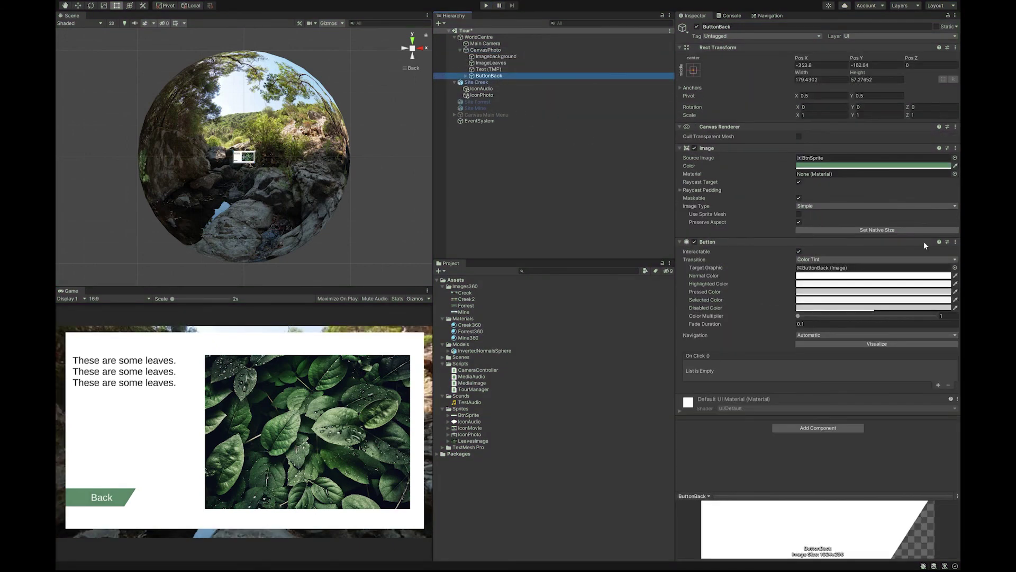
left_click(936, 385)
left_click_drag(490, 96, 720, 375)
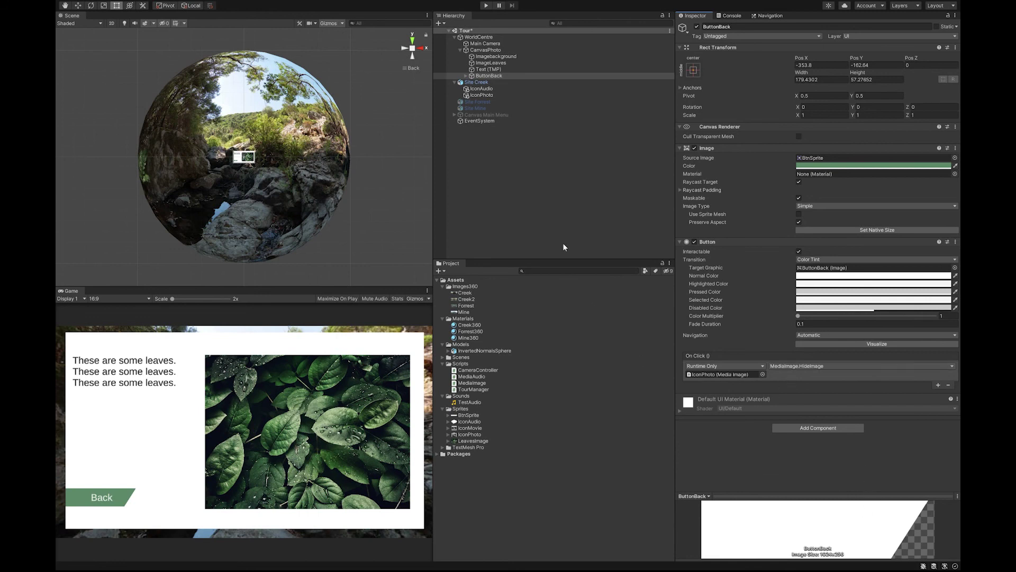
Step: Deactivate CanvasPhoto so it starts hidden and the creek panorama shows
left_click(489, 50)
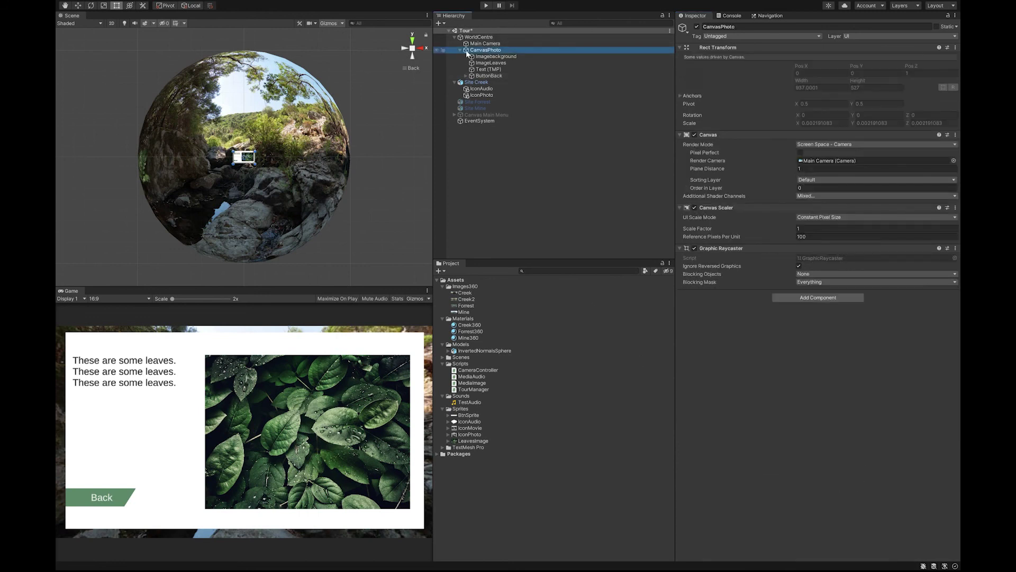
left_click(461, 49)
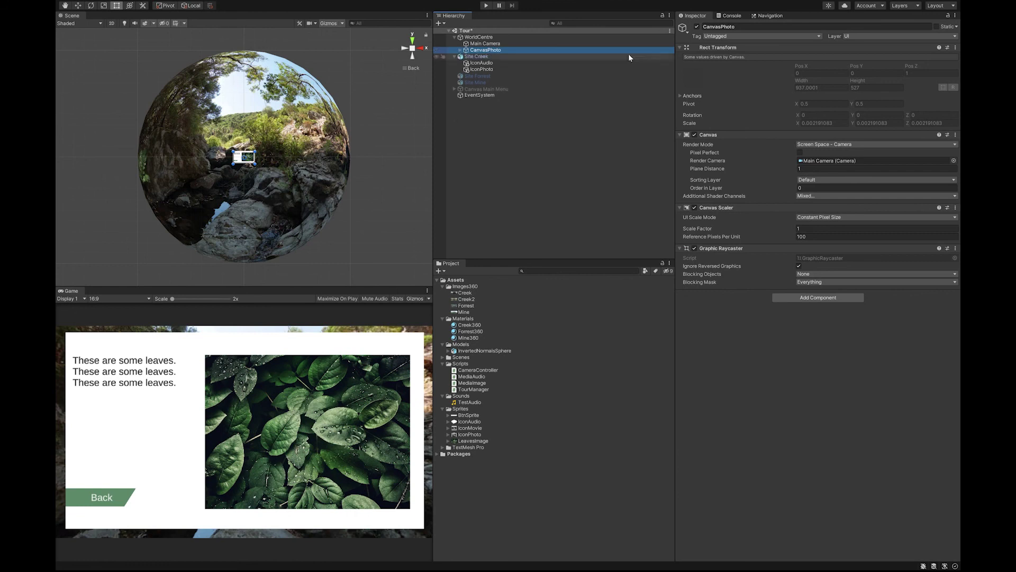
left_click(697, 27)
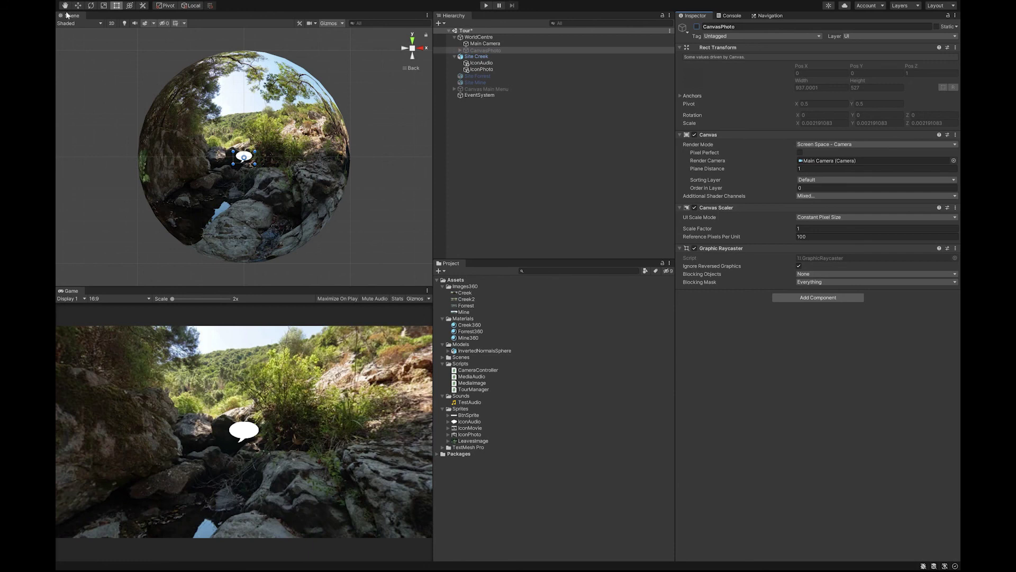
Step: Run the tour, go to Creek, open the leaves panel from the photo icon, and close it with Back
left_click(483, 7)
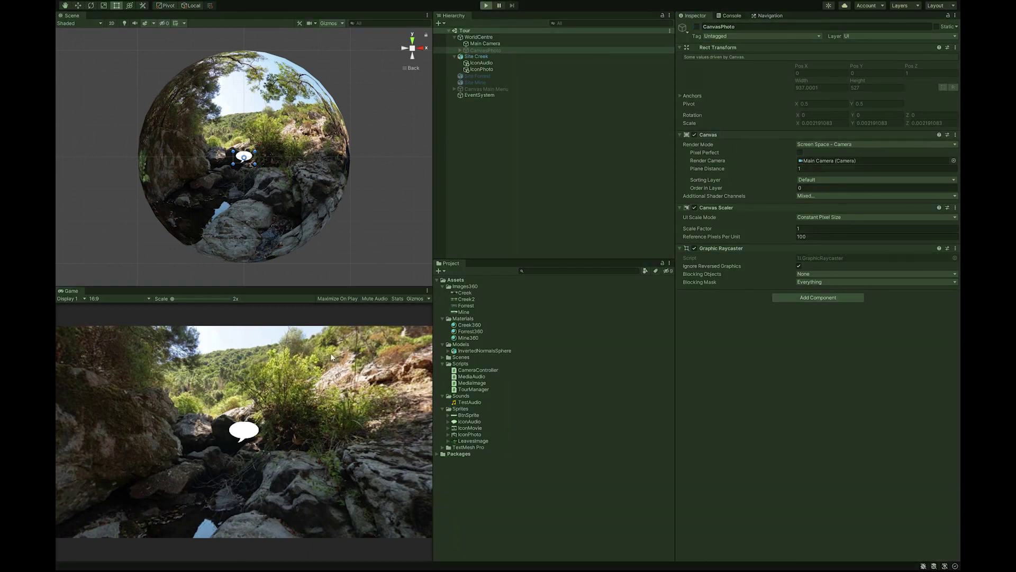
left_click(95, 419)
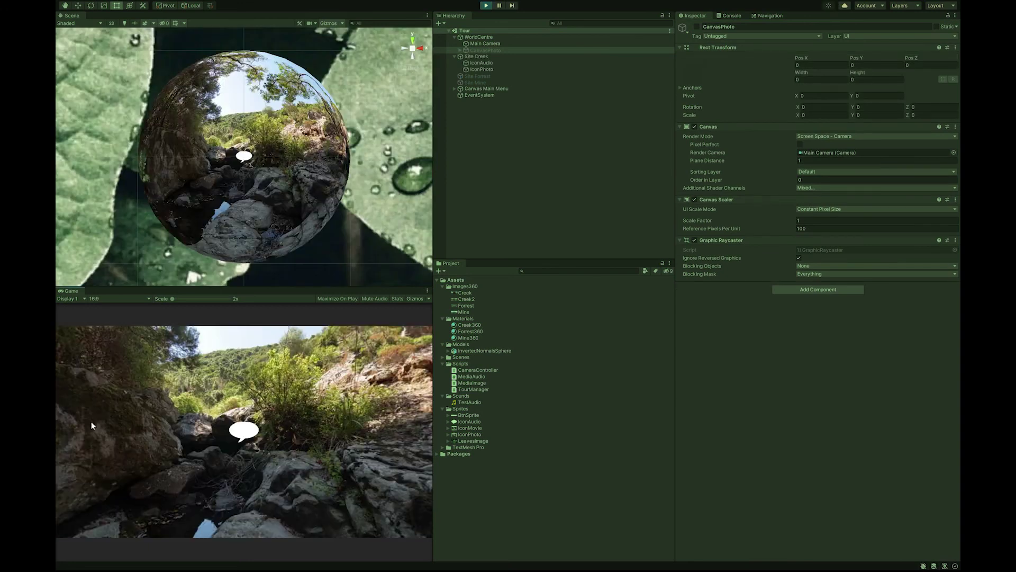
mouse_move(126, 381)
left_mouse_down()
mouse_move(56, 390)
mouse_move(67, 389)
left_mouse_up()
left_click(256, 358)
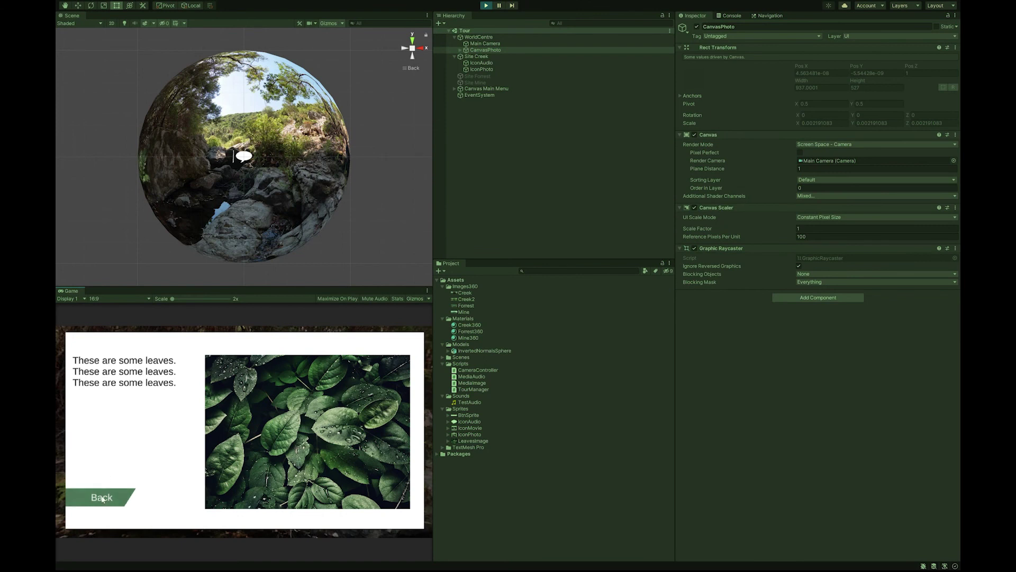
left_click(102, 496)
Step: Reopen and close the leaves panel, then look around the creek panorama
left_click(247, 364)
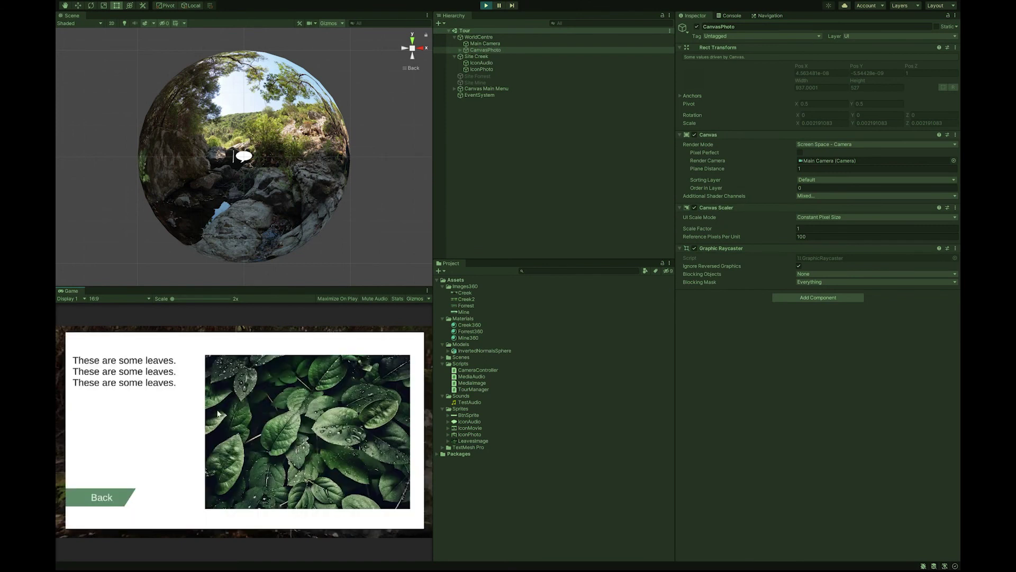
left_click(102, 498)
left_click_drag(351, 305, 383, 395)
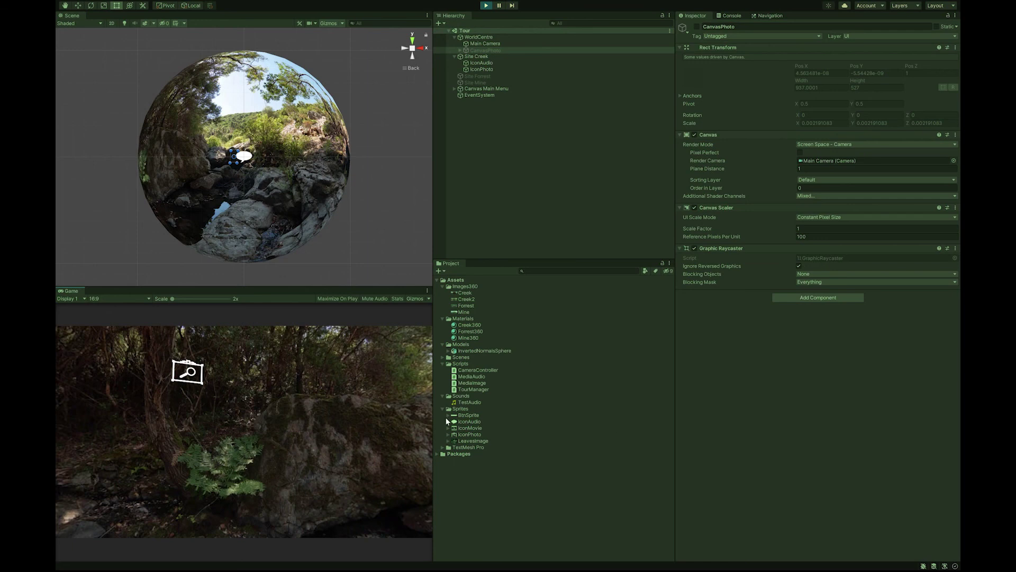
left_click_drag(370, 414, 192, 411)
left_click_drag(313, 400, 338, 372)
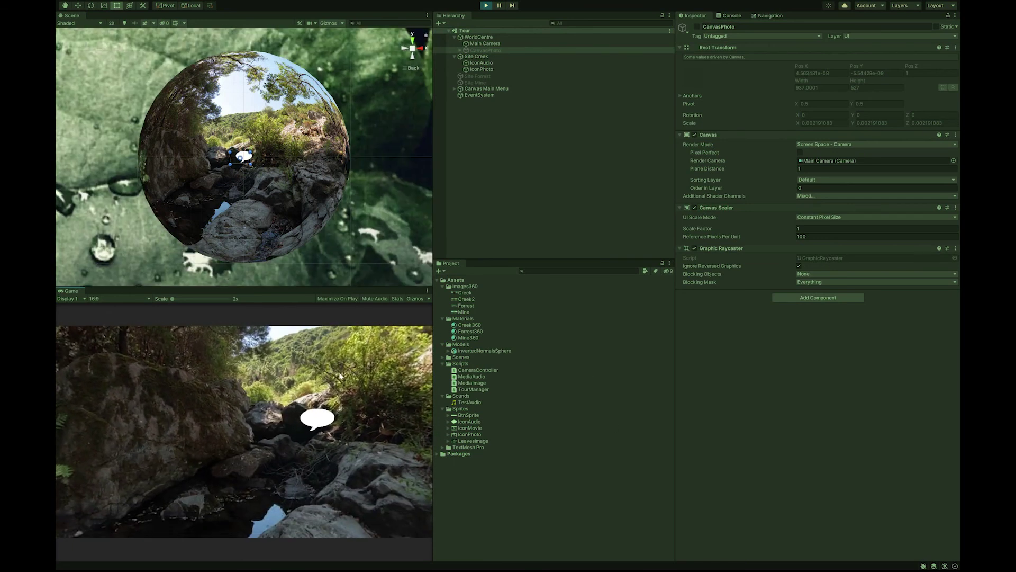